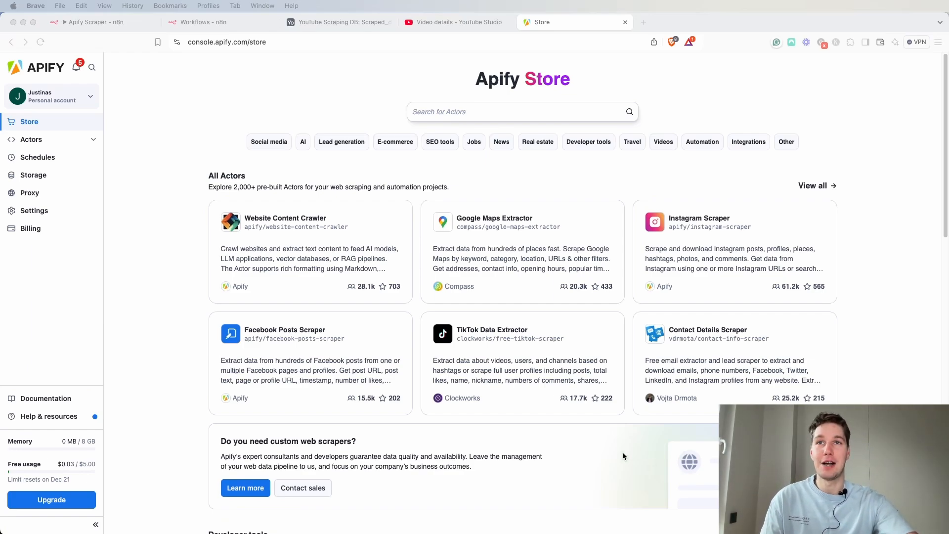
Browse the Apify Store's actor listings and collections.
scroll(602, 428, down, 6)
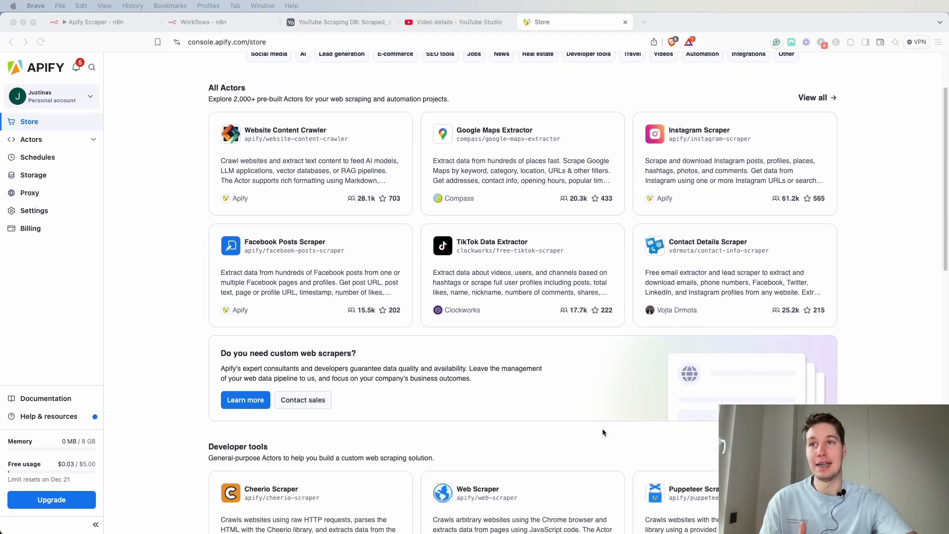
scroll(598, 430, down, 4)
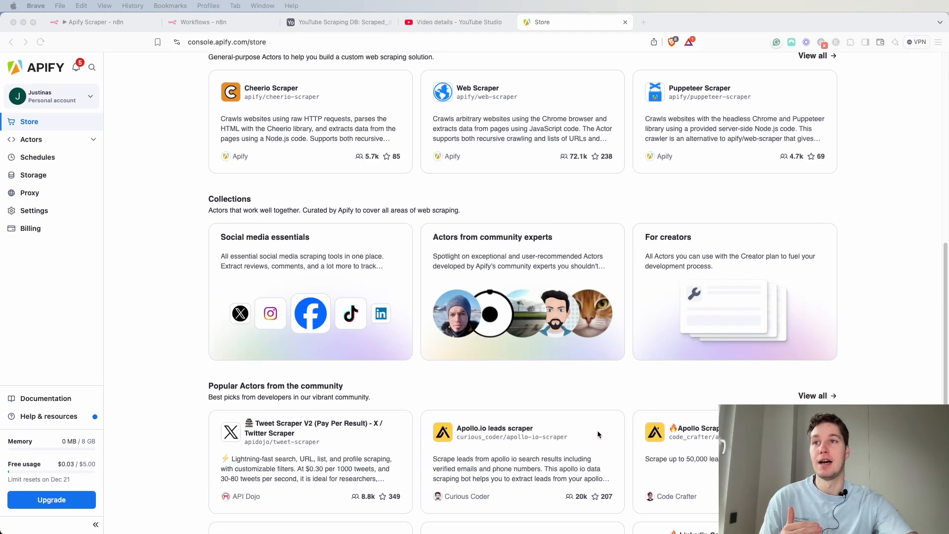
scroll(597, 431, up, 10)
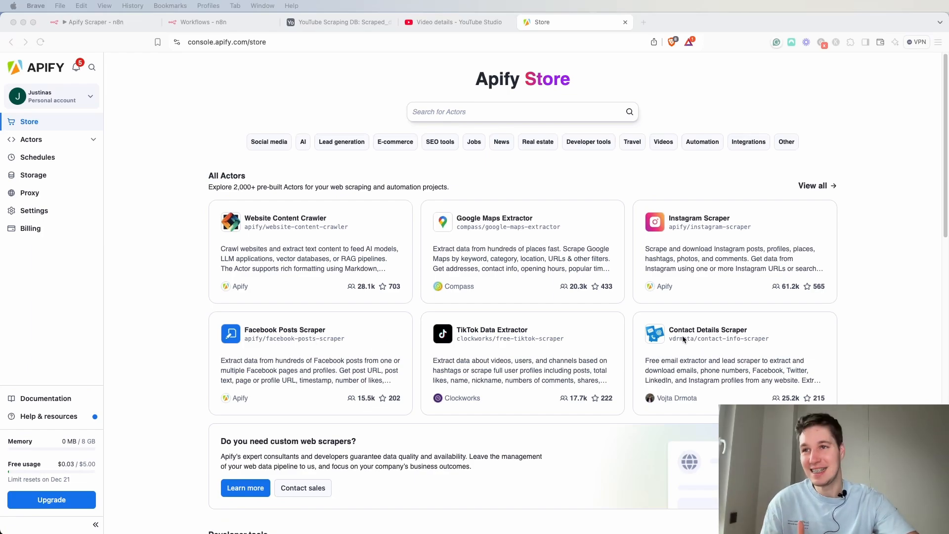
scroll(560, 274, down, 7)
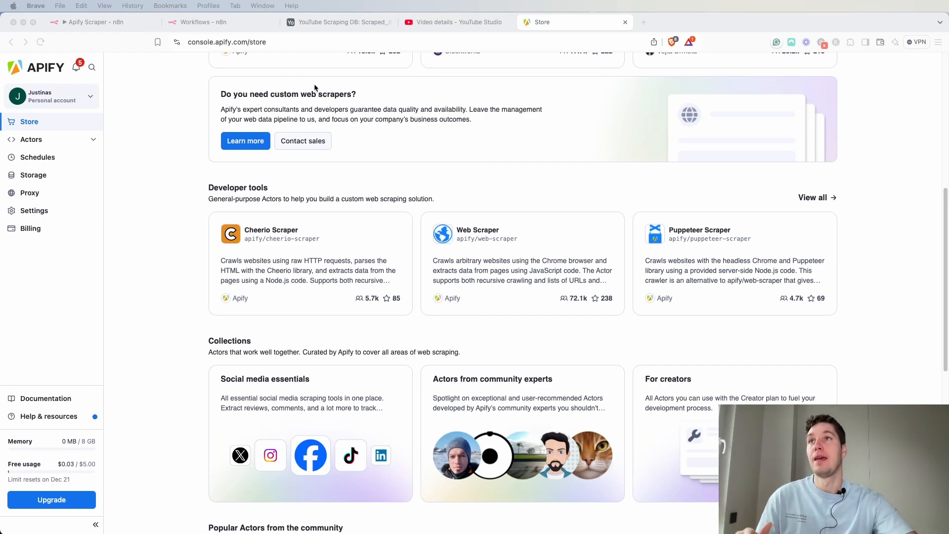
Review the nodes of the existing Apify Scraper workflow on the n8n canvas.
click(102, 27)
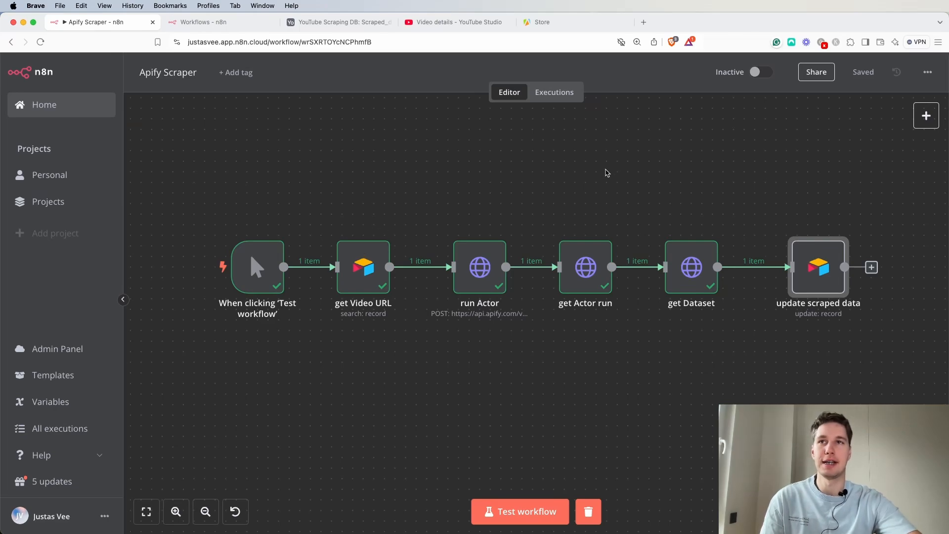
drag(442, 197, 726, 348)
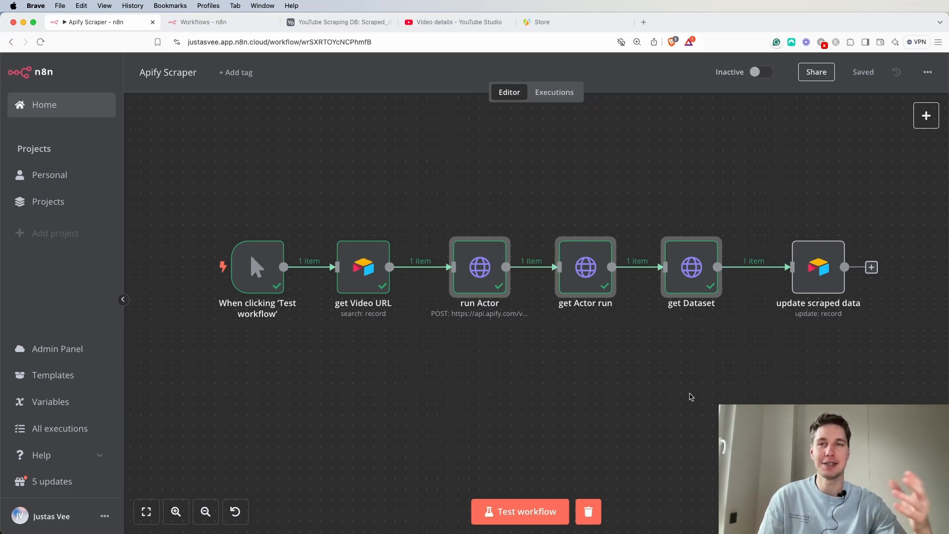
drag(745, 223, 660, 327)
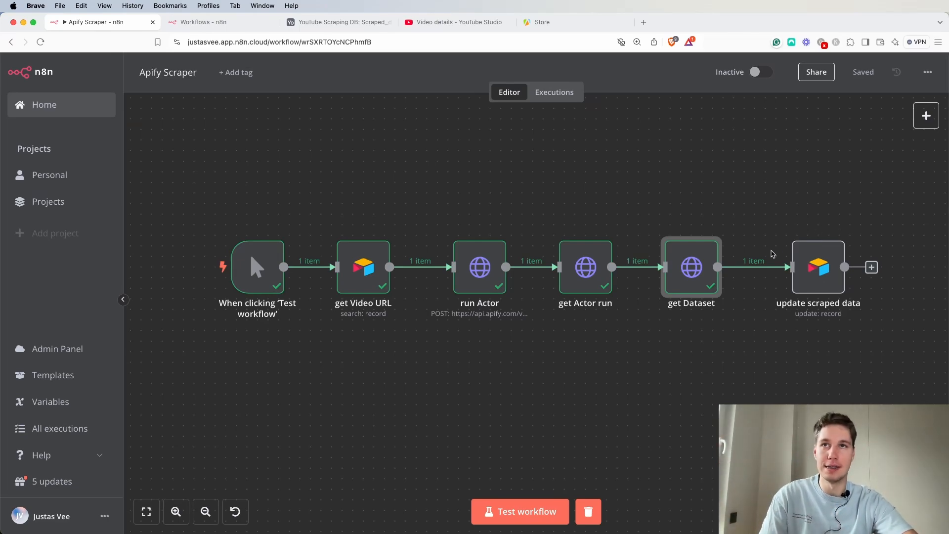
drag(740, 213, 444, 349)
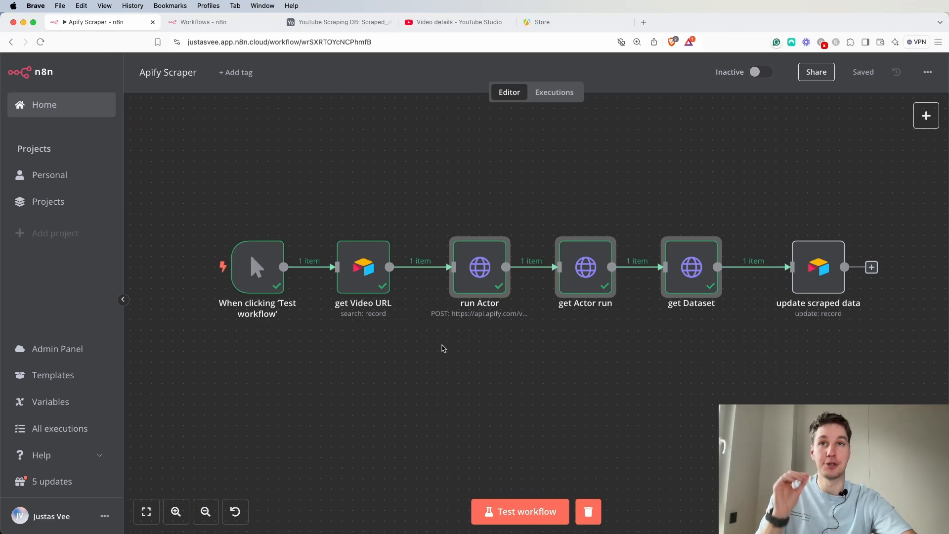
mouse_move(471, 284)
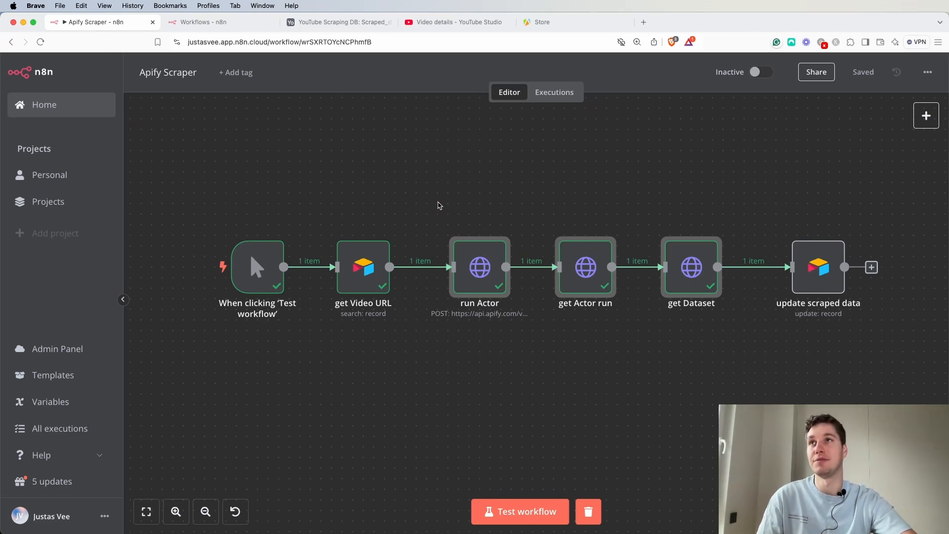
click(435, 196)
Inspect the scraped record in the Scraped_data table, including its thumbnail preview.
drag(74, 22, 947, 113)
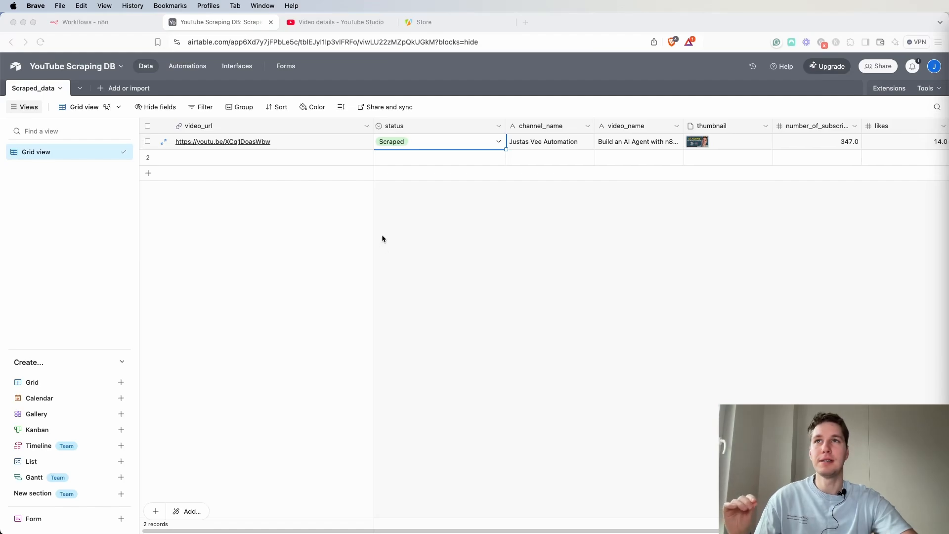
scroll(540, 226, right, 5)
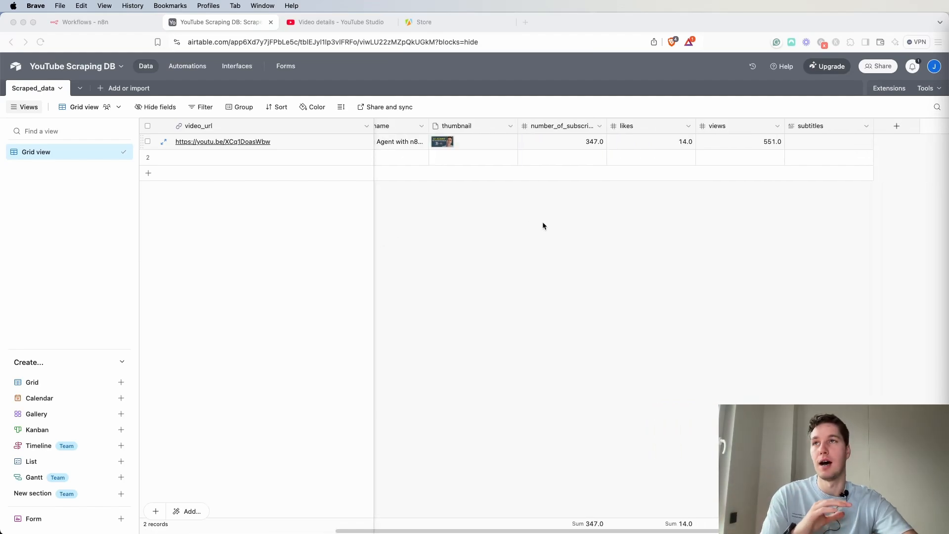
scroll(542, 226, left, 5)
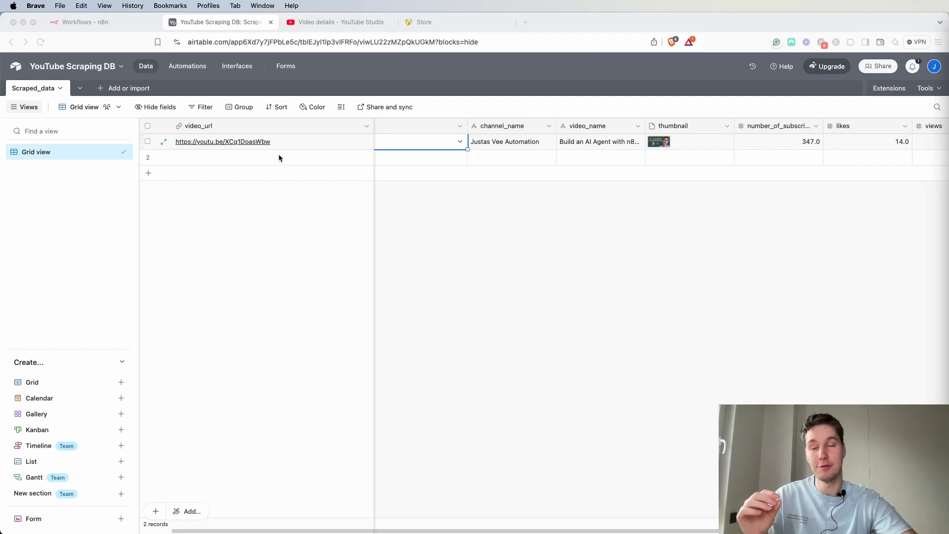
scroll(497, 168, left, 1)
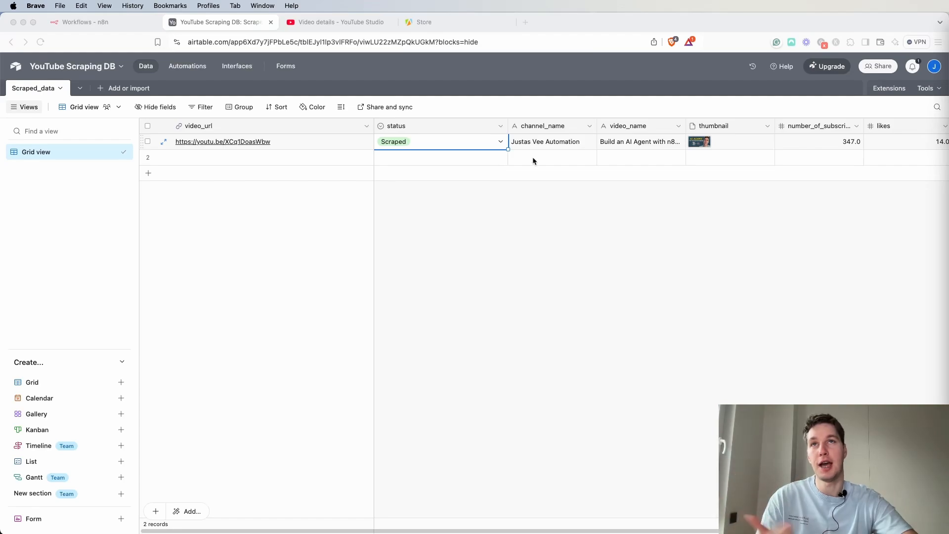
scroll(607, 158, right, 3)
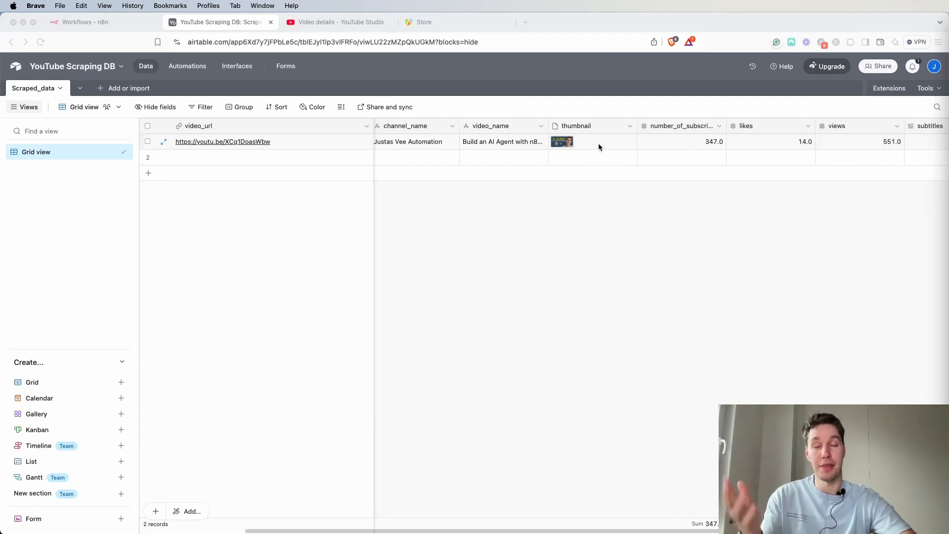
click(571, 142)
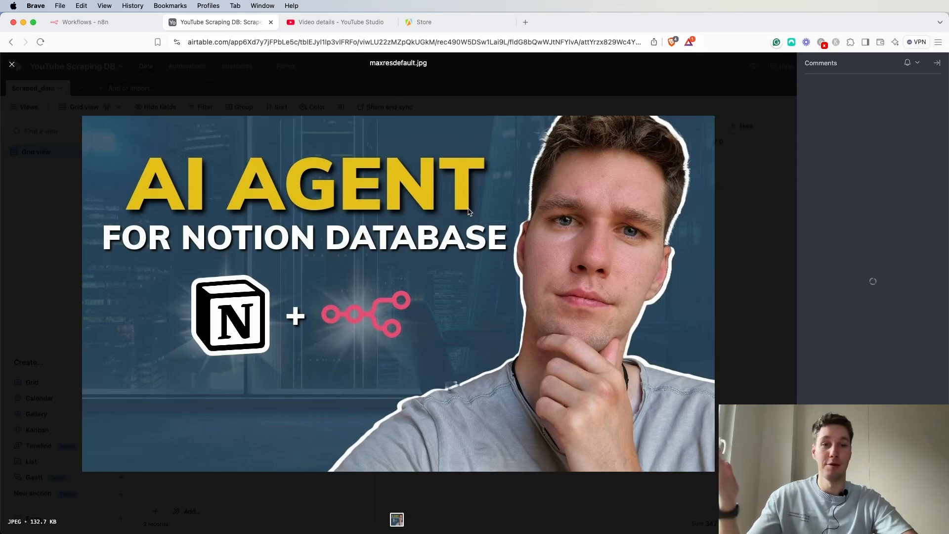
key(Escape)
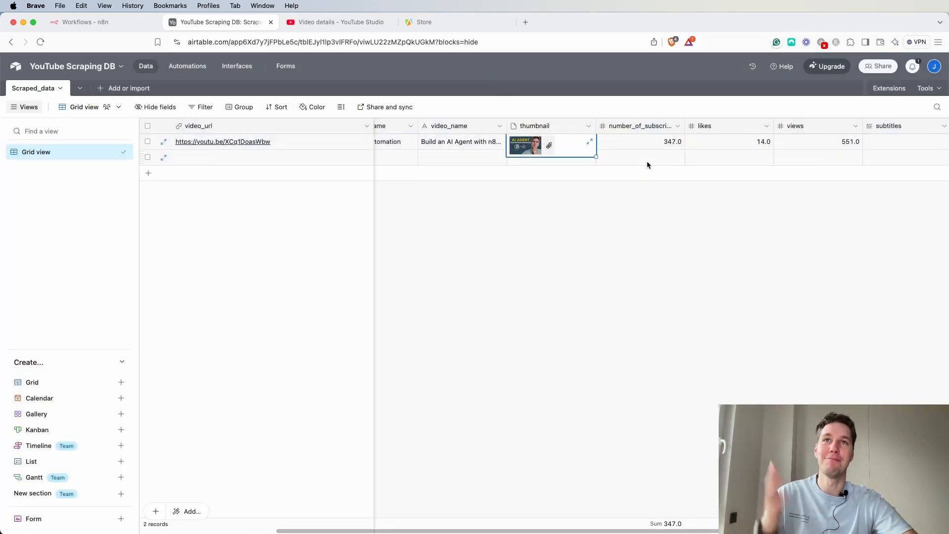
Examine the record's subtitles cell and the remaining columns of the Scraped_data table.
scroll(647, 155, right, 3)
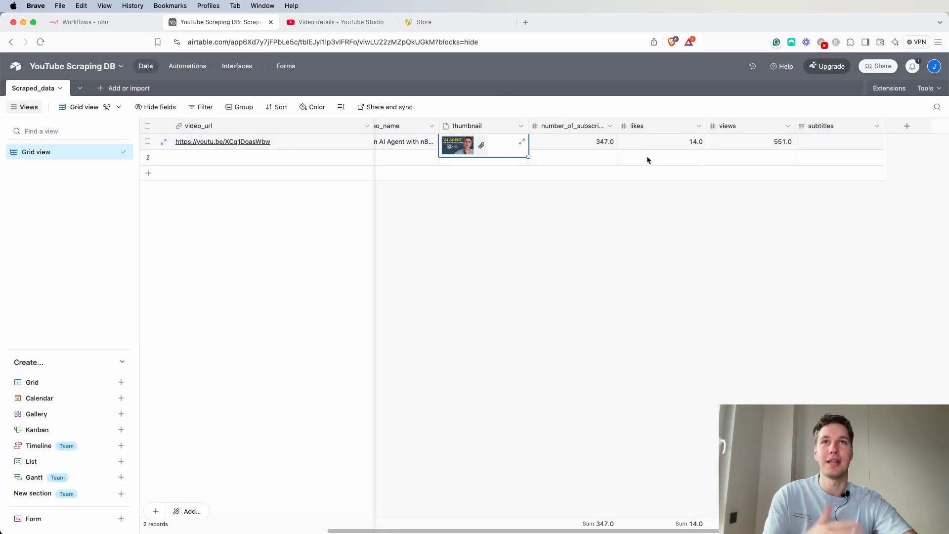
double_click(826, 140)
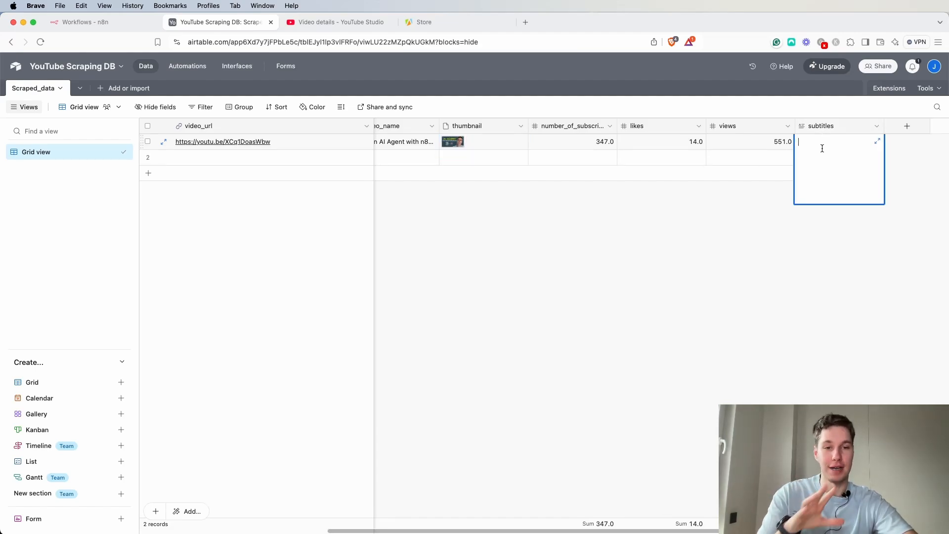
click(649, 204)
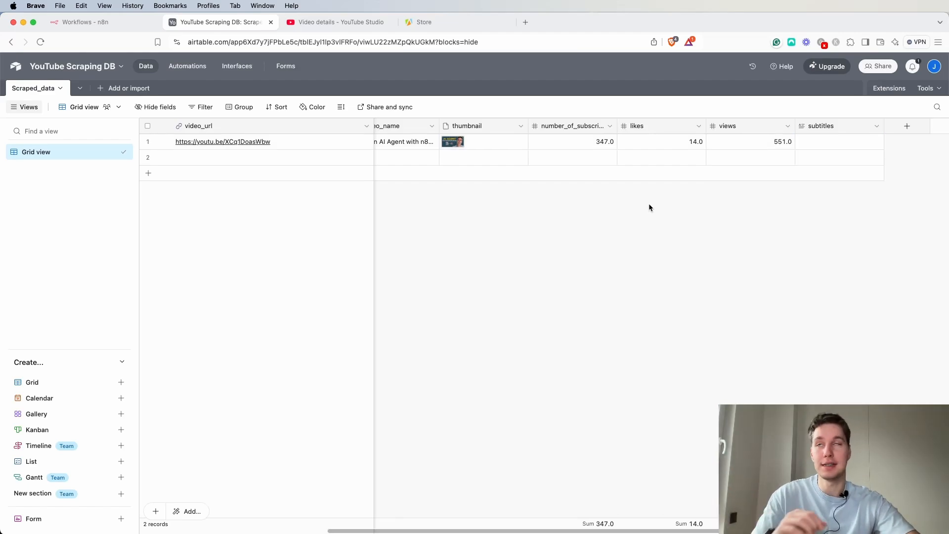
scroll(631, 182, left, 5)
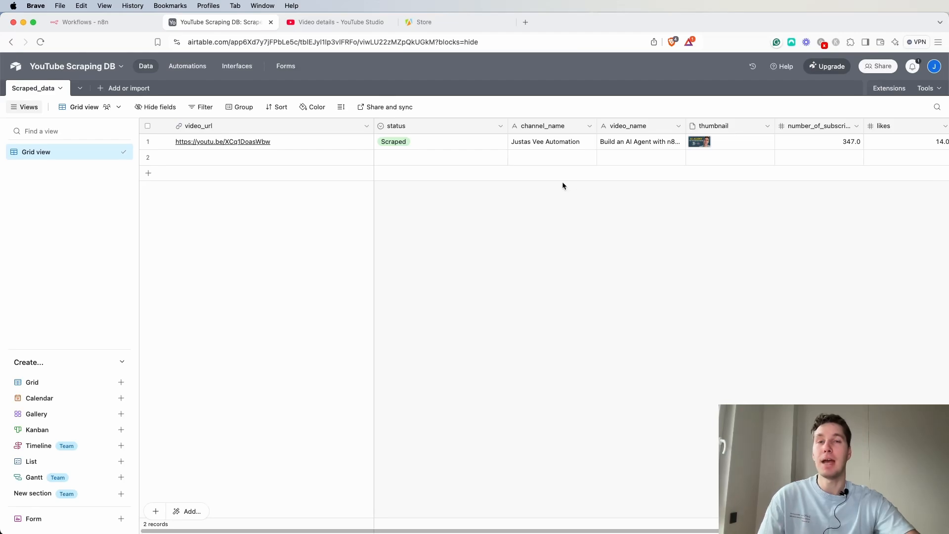
scroll(449, 158, right, 1)
scroll(449, 158, right, 5)
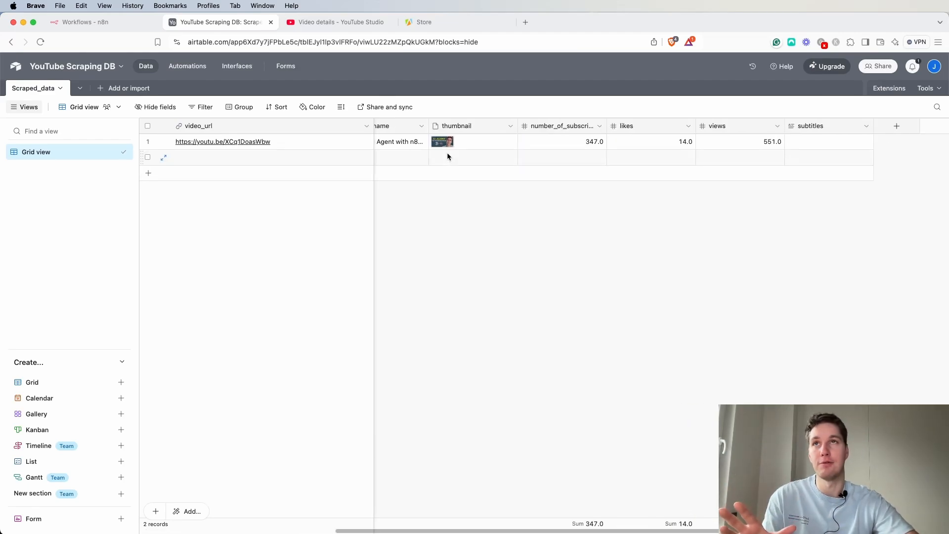
scroll(448, 158, left, 5)
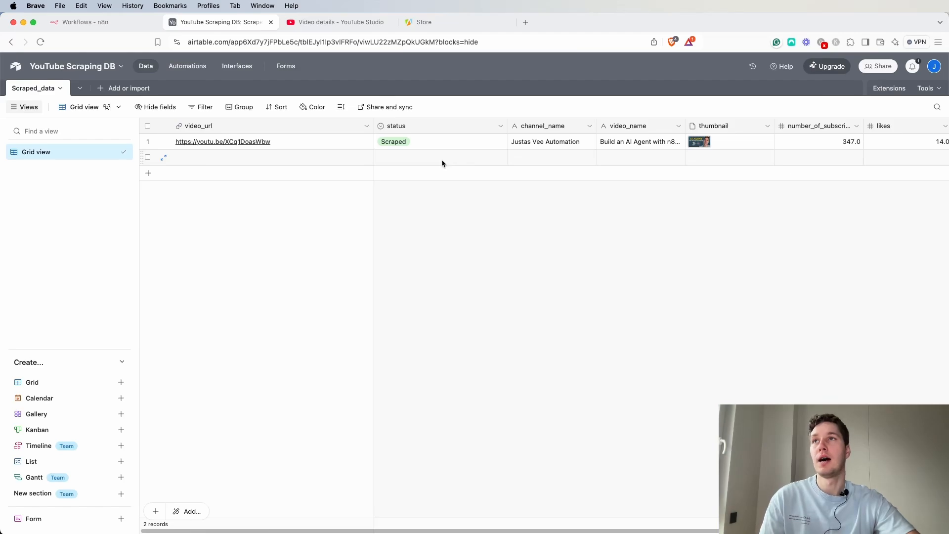
Create a new workflow and name it Apify scraper v2.
click(105, 20)
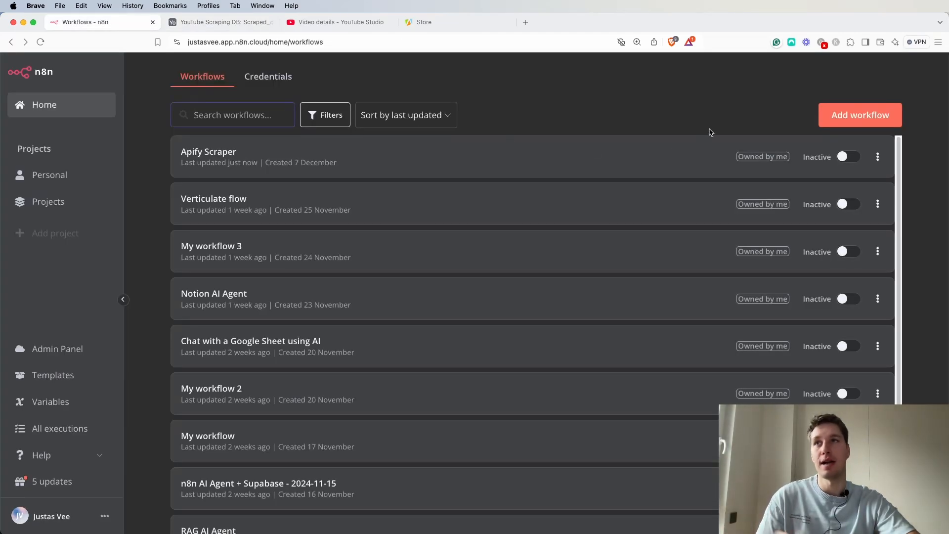
click(855, 124)
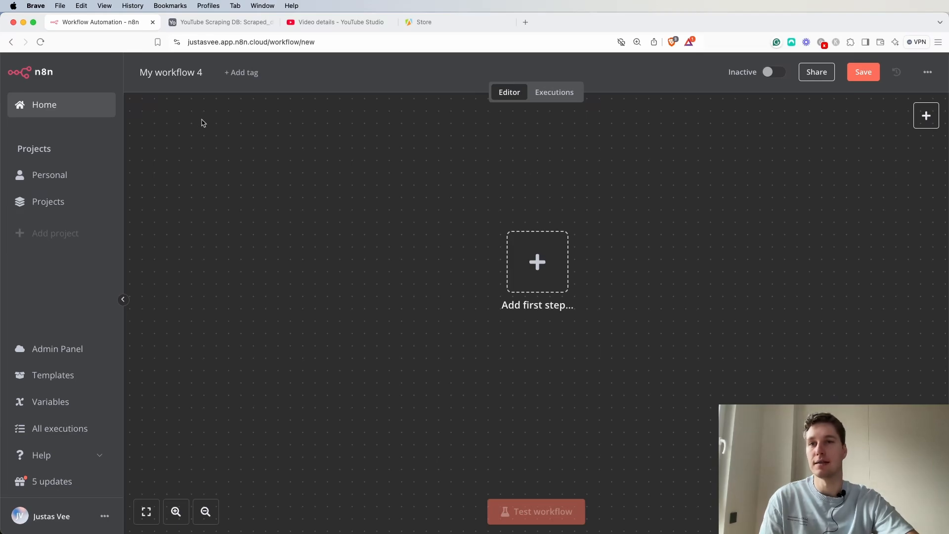
click(170, 72)
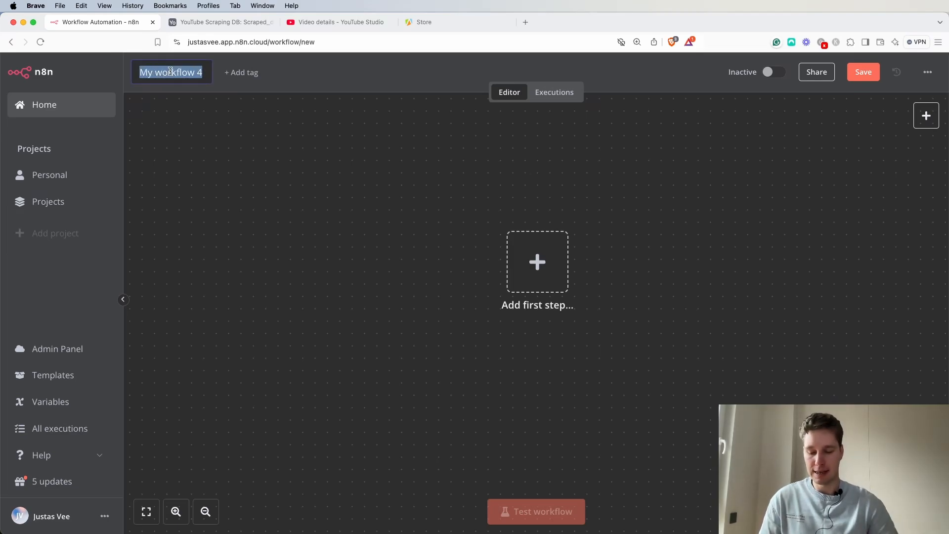
text(Apify)
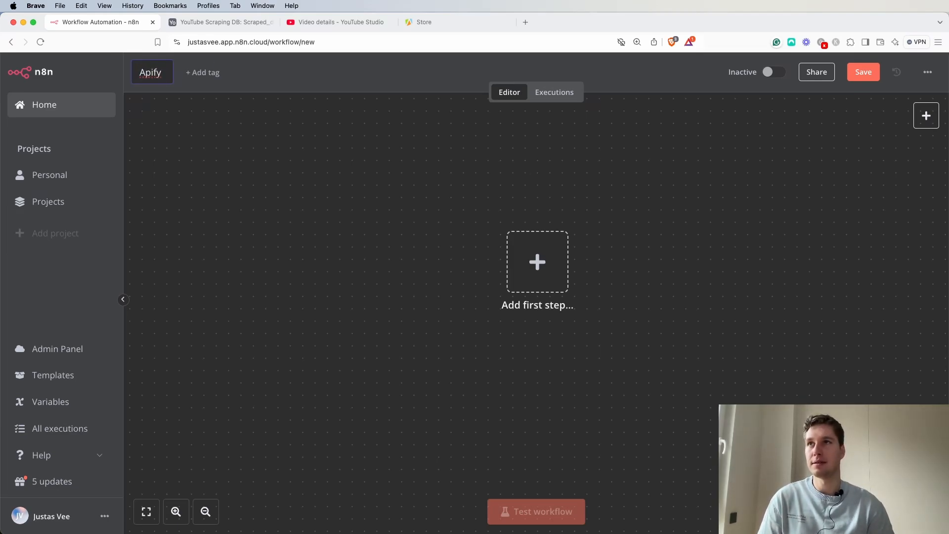
text(scraper v2)
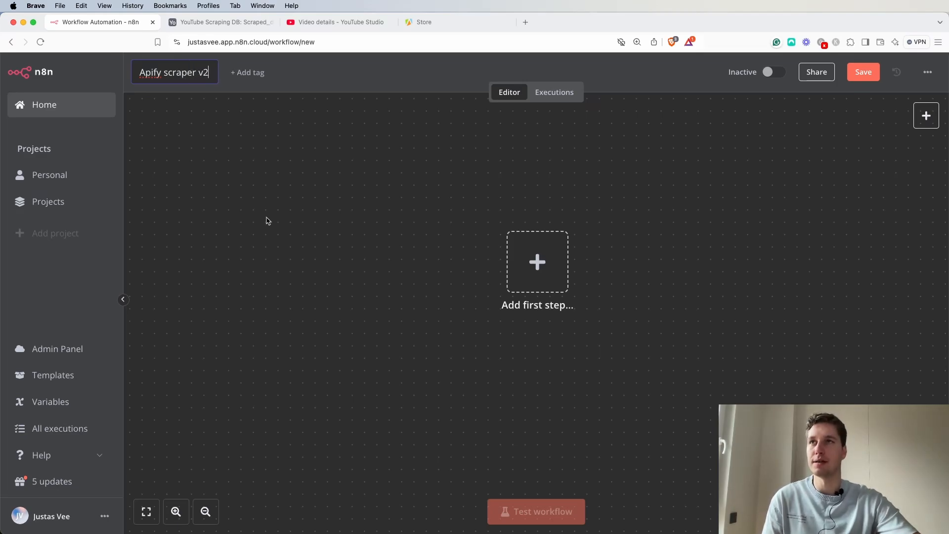
key(Return)
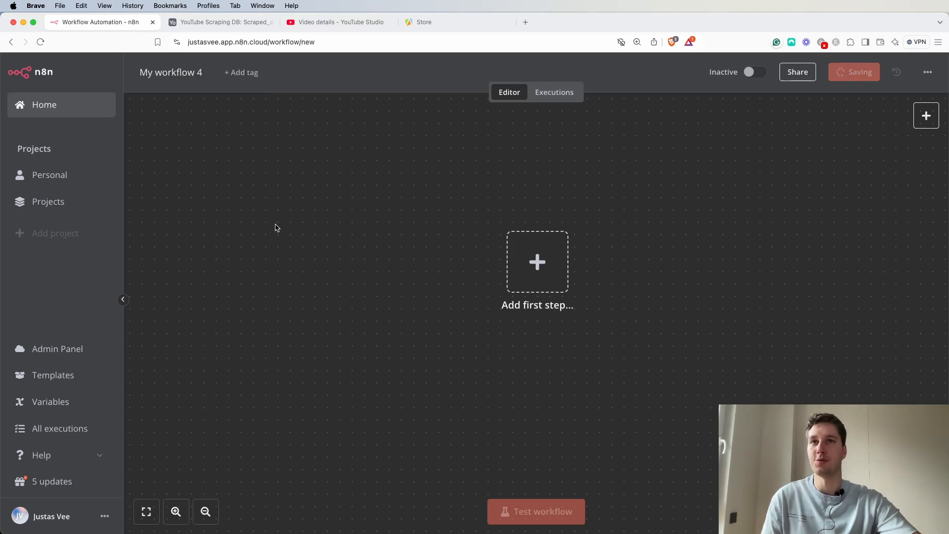
drag(680, 211, 578, 247)
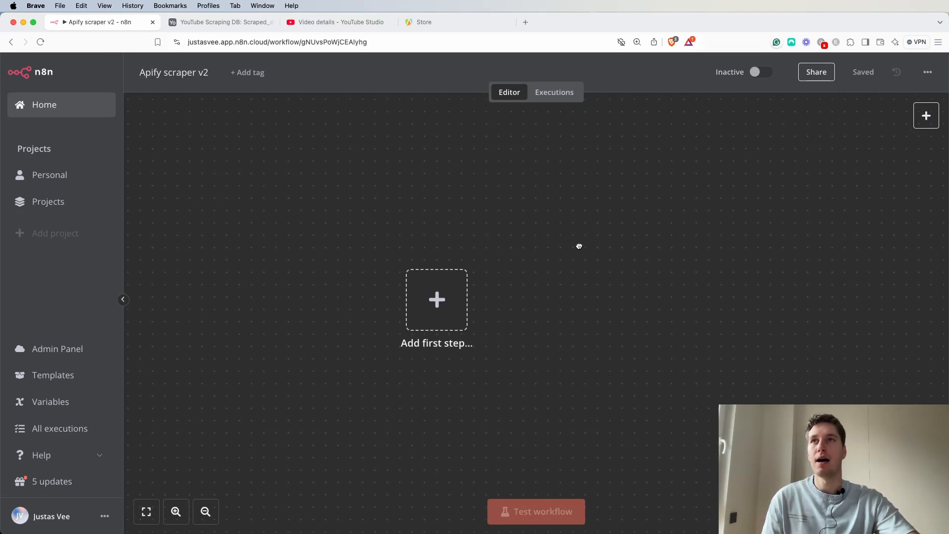
click(437, 26)
scroll(523, 84, up, 5)
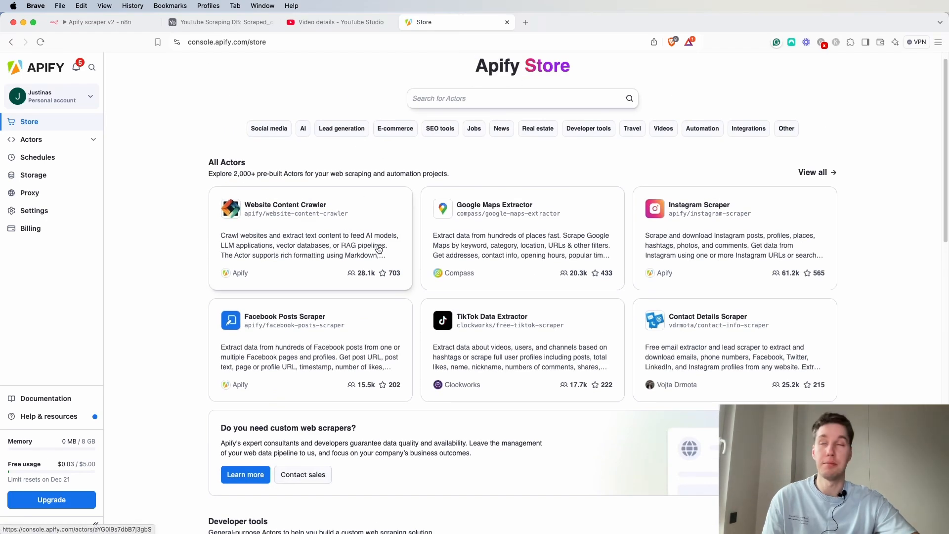
key(super+1)
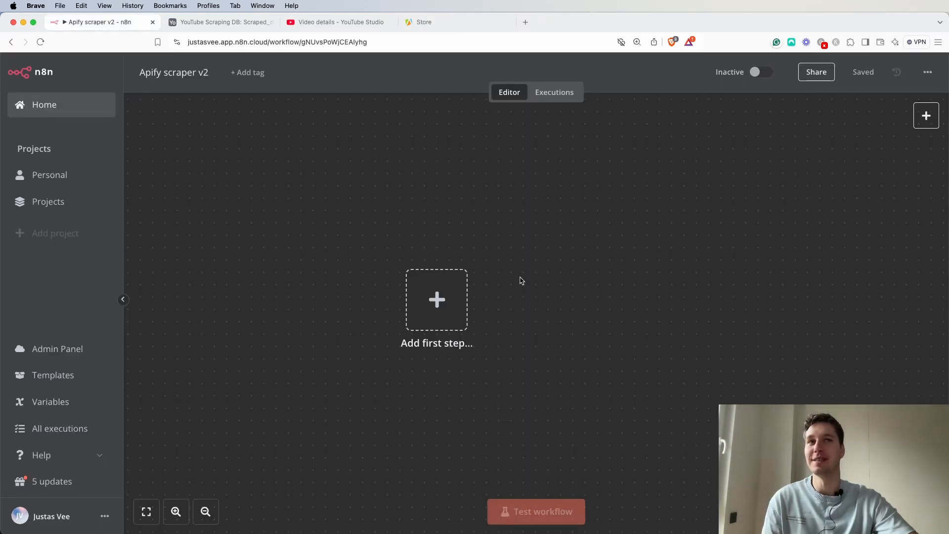
Add a manual 'When clicking Test workflow' trigger as the workflow's first step.
click(411, 310)
click(725, 200)
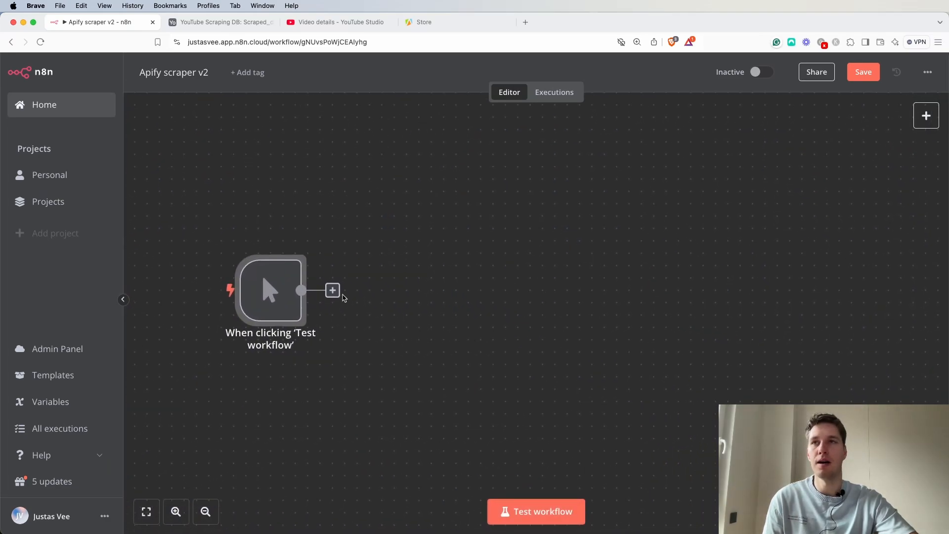
click(333, 290)
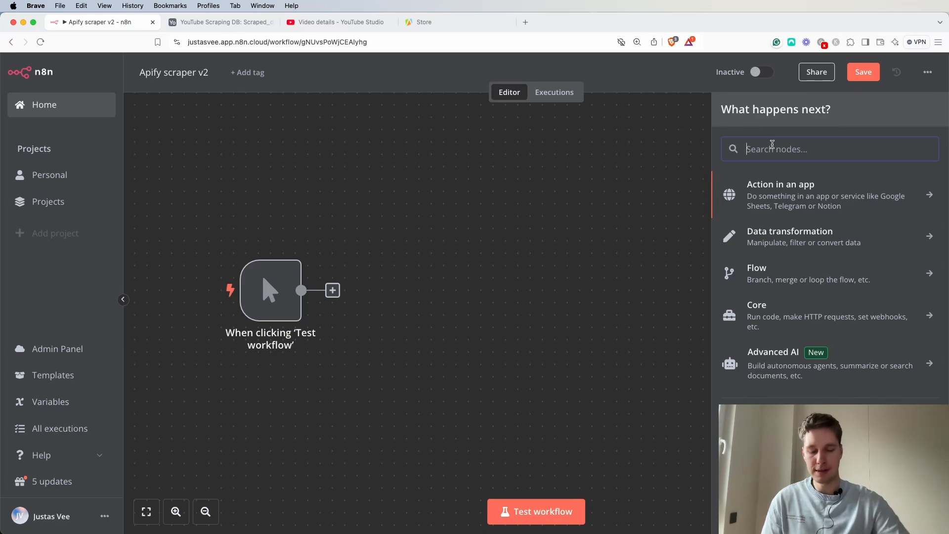
text(airt)
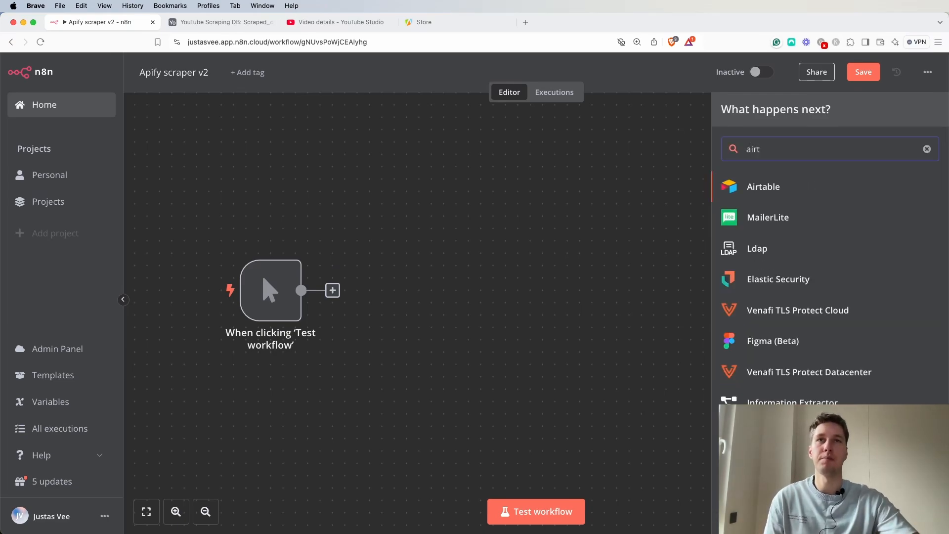
click(778, 186)
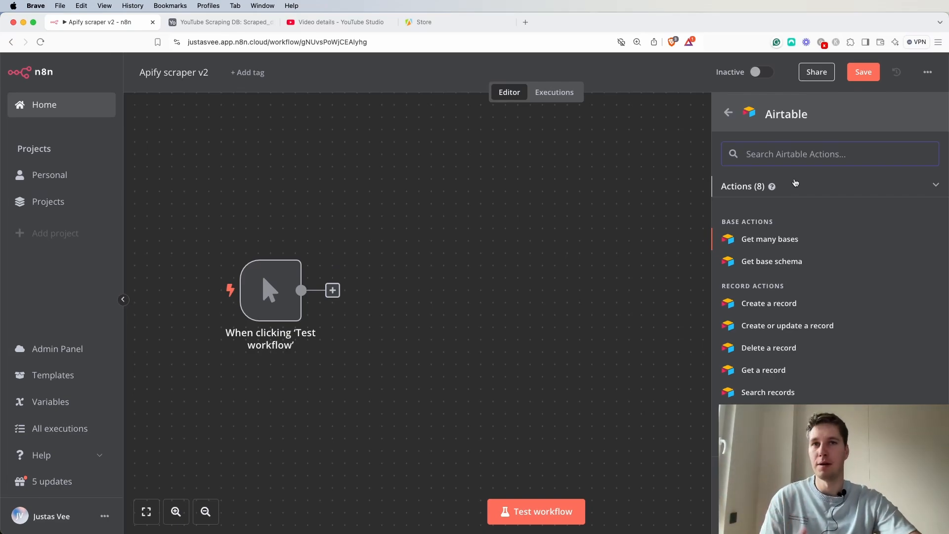
click(769, 414)
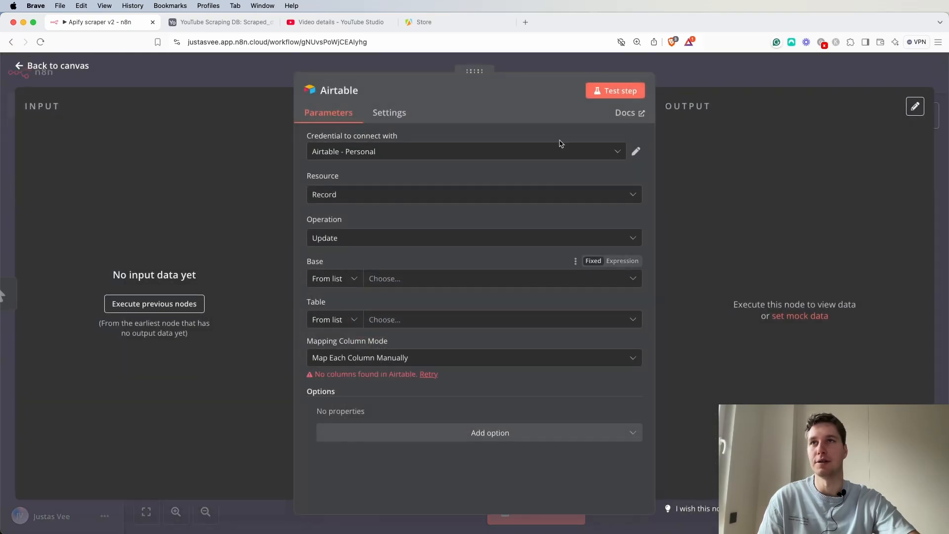
click(701, 69)
click(386, 258)
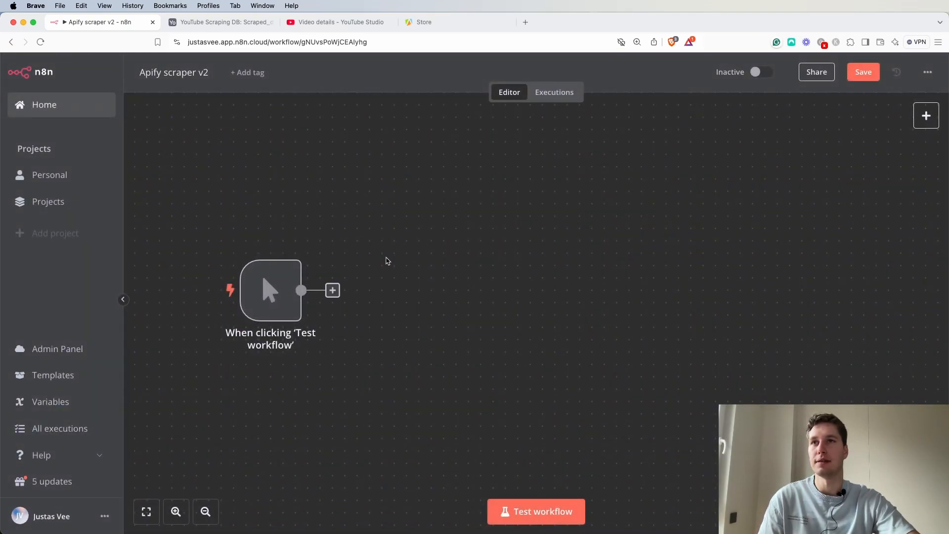
Add an Airtable Search records node after the trigger, using the YouTube Scraping DB base and Scraped_data table.
click(333, 290)
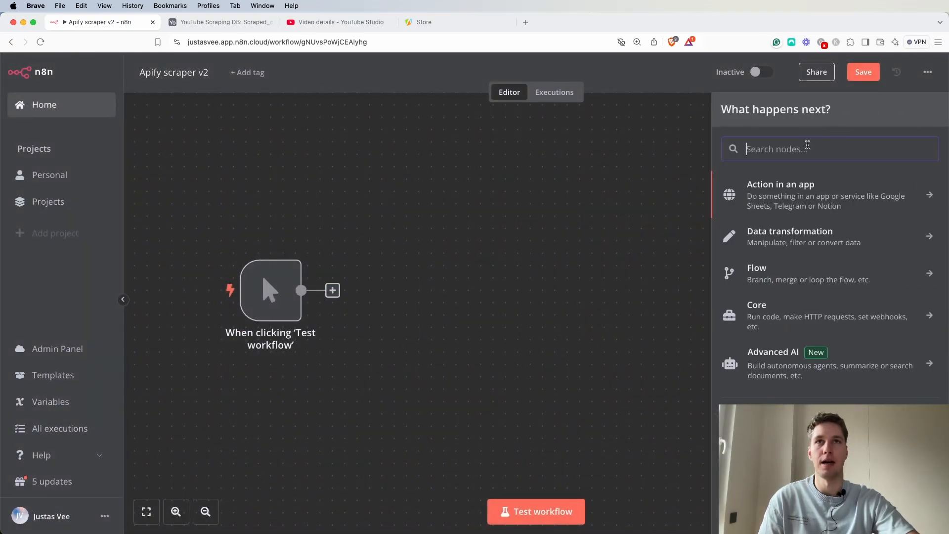
text(airt)
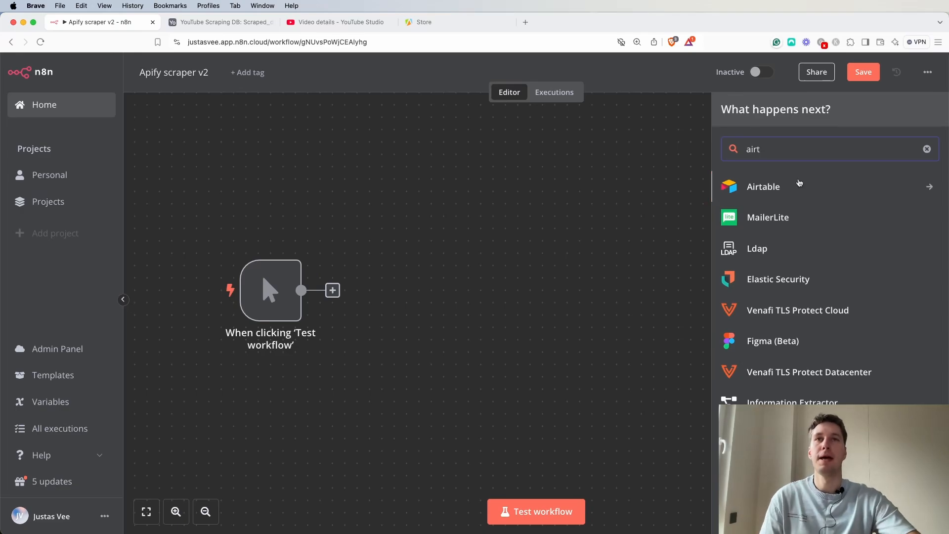
click(800, 190)
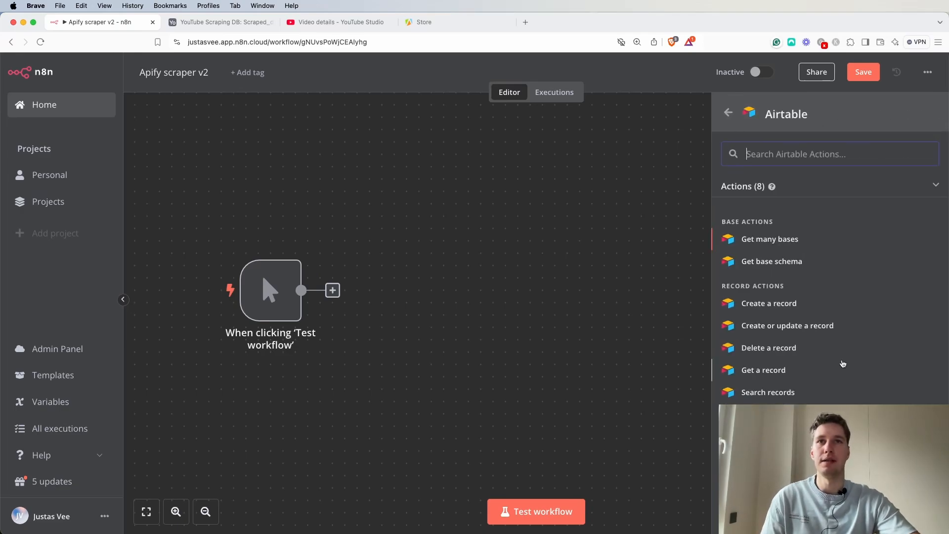
click(779, 394)
click(409, 280)
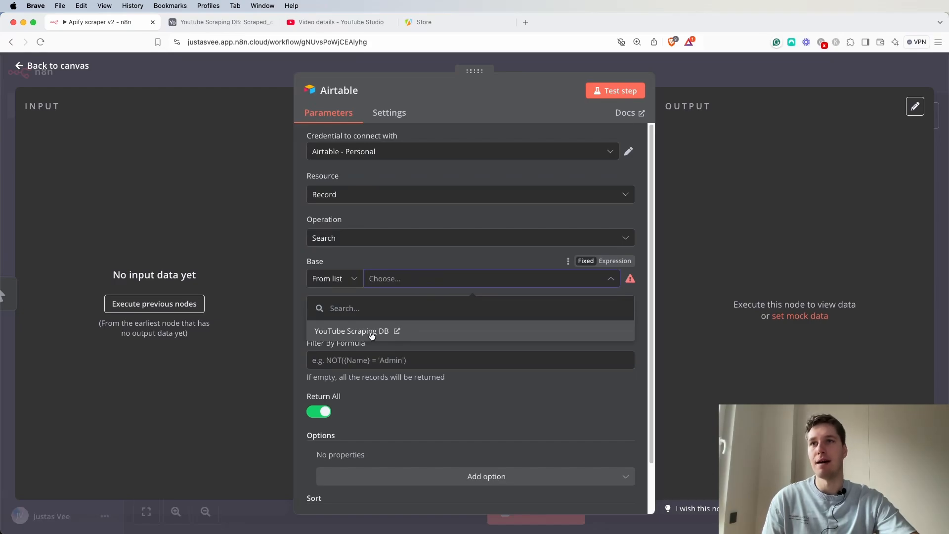
click(372, 332)
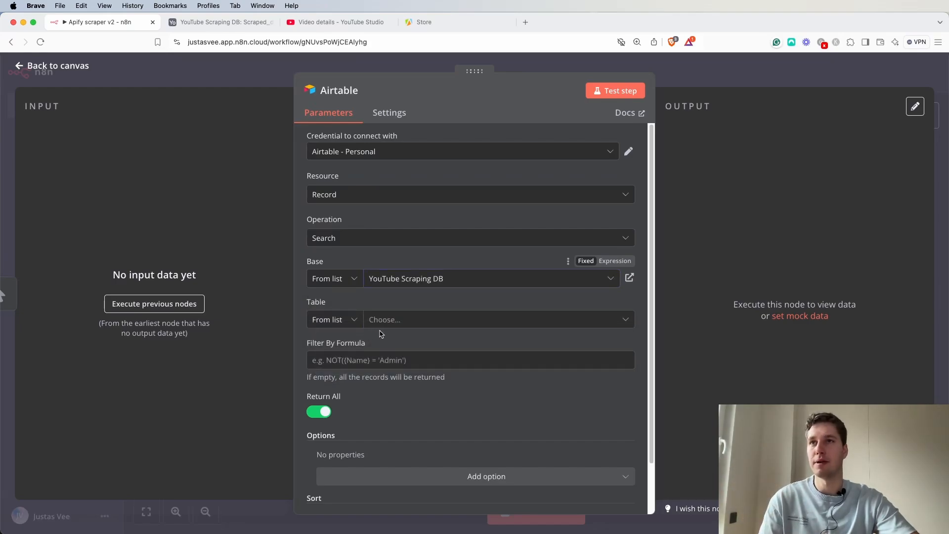
click(404, 320)
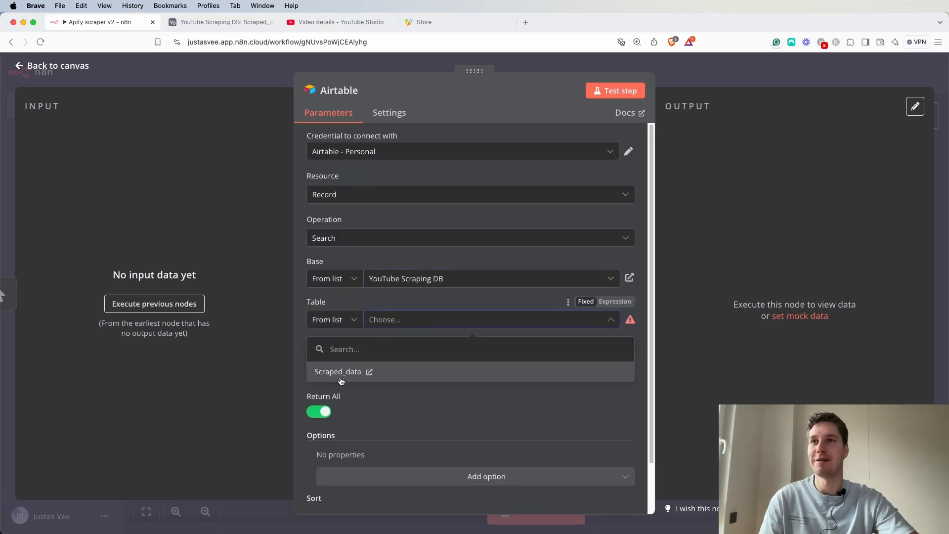
click(322, 376)
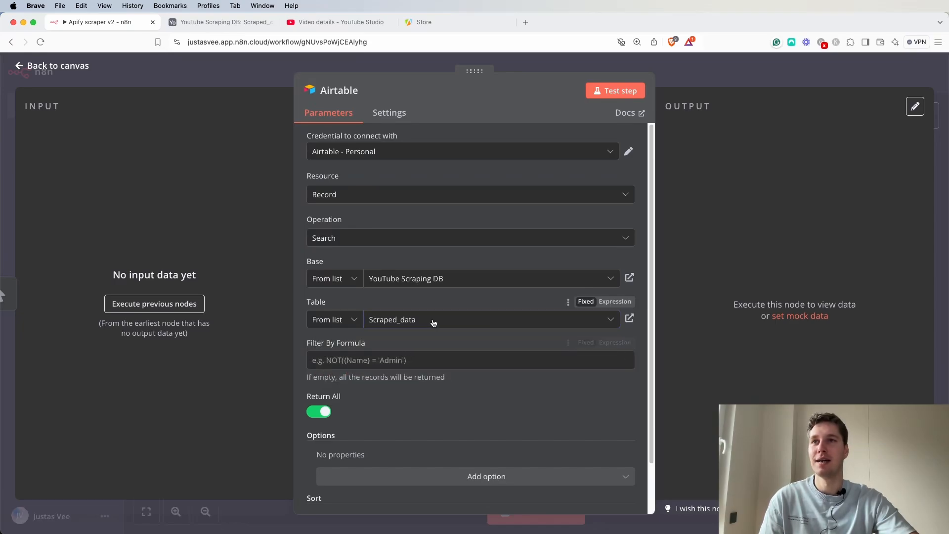
Set the Airtable filter formula to AND(NOT({video_url} = ""), {status} = "Ready to scrape").
scroll(408, 351, down, 1)
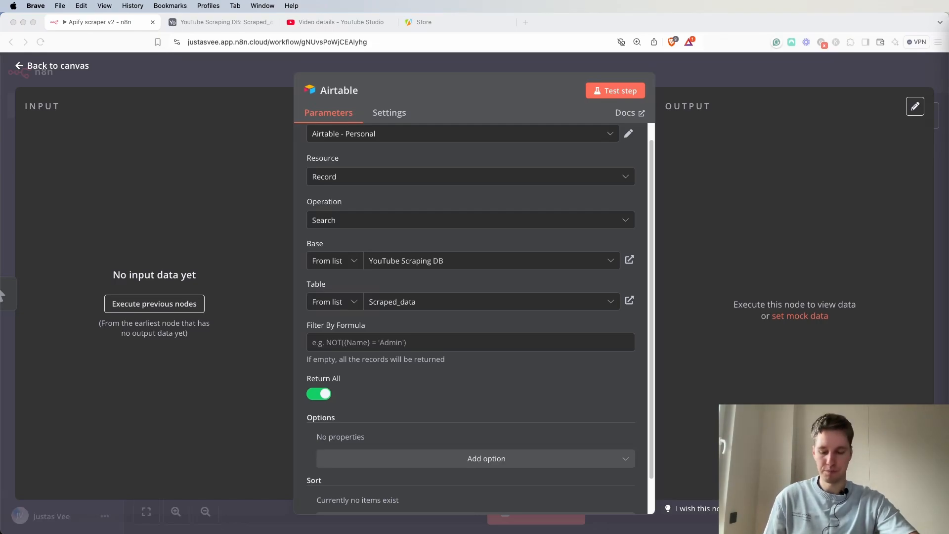
click(376, 342)
text(AND(NOT({video_url} = ""), {status} = "Ready to scrape"))
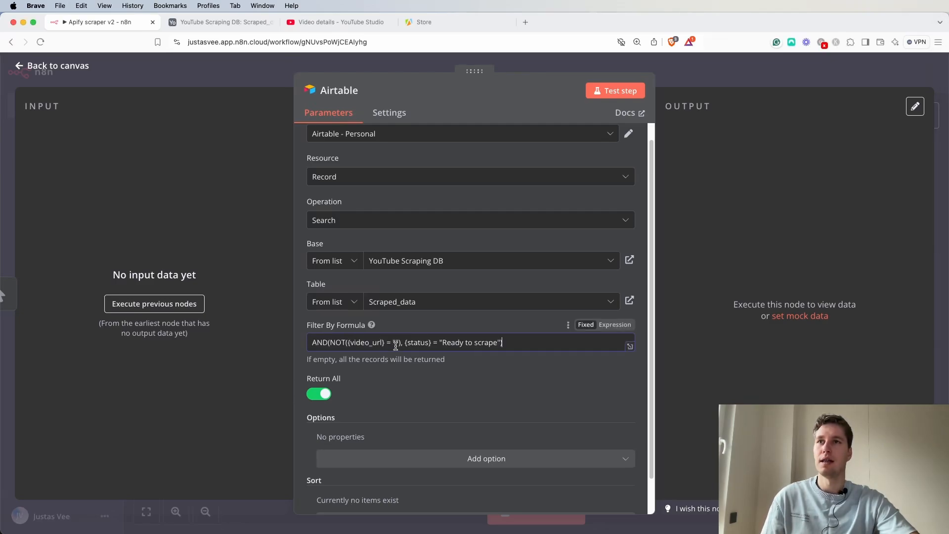
click(481, 384)
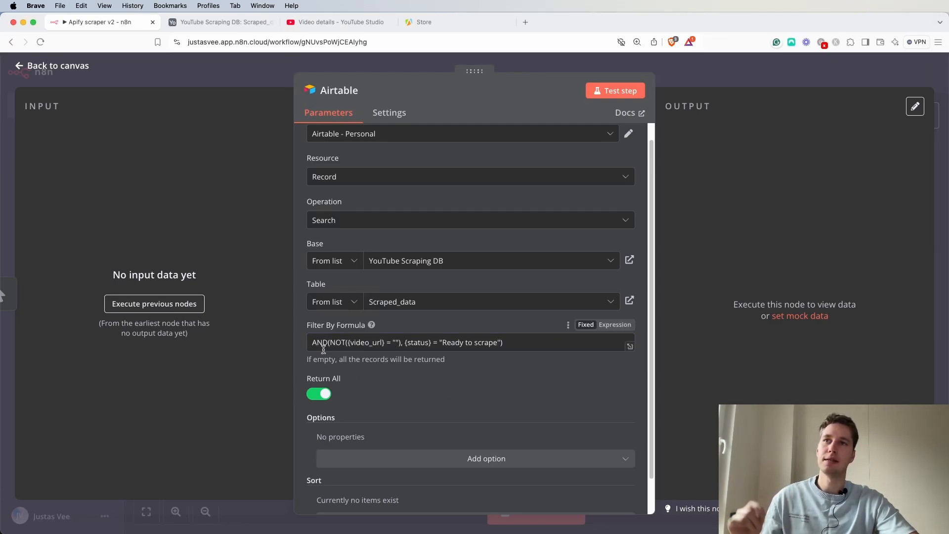
drag(334, 344, 493, 345)
click(394, 346)
click(509, 347)
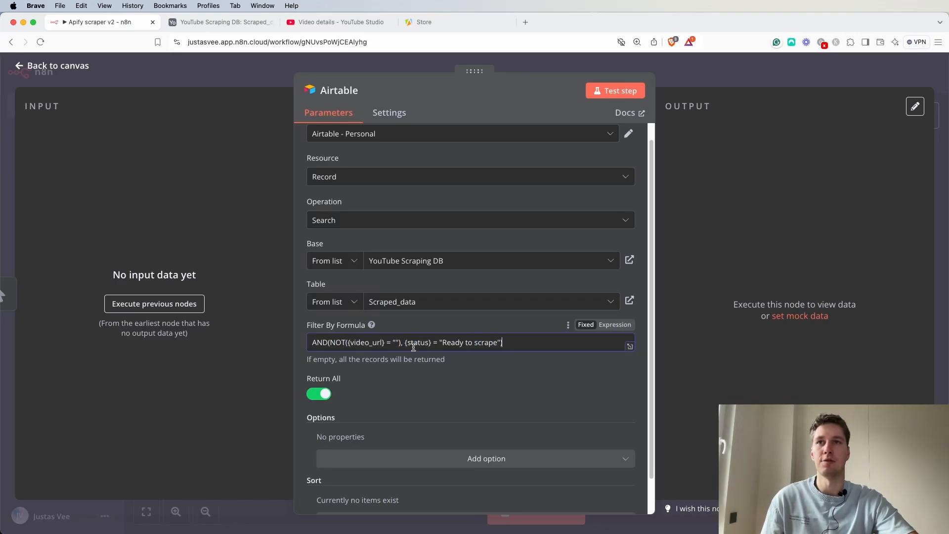
In the Scraped_data table, add a second record with the same video URL and status Ready to scrape.
click(221, 22)
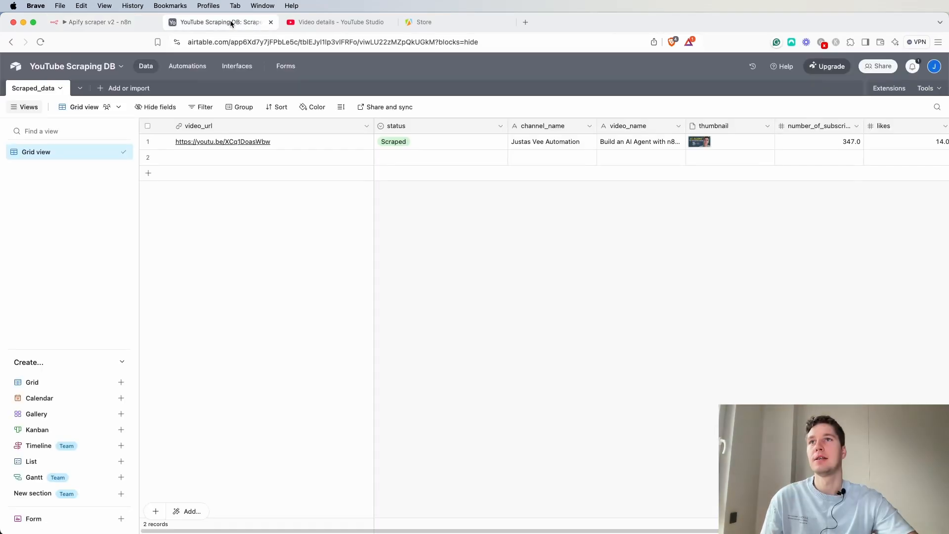
click(313, 140)
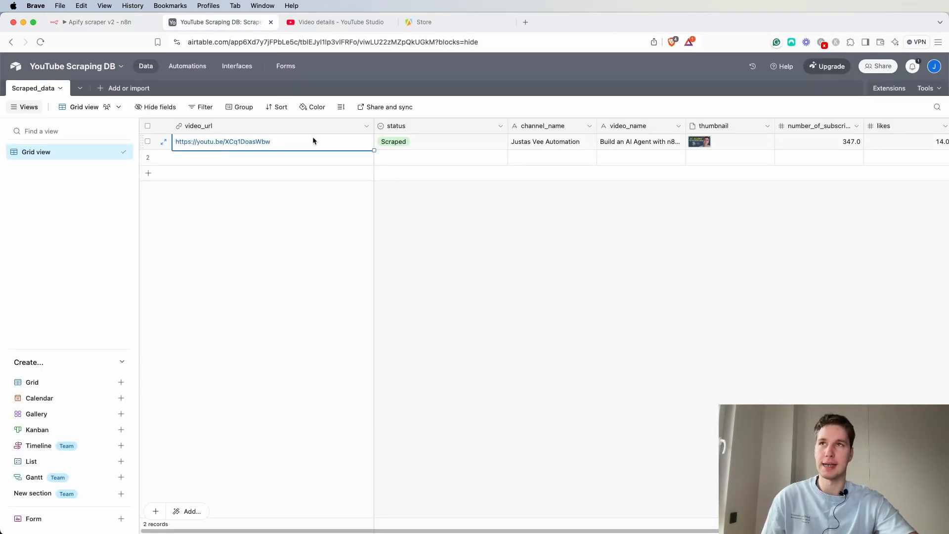
key(cmd+c)
click(282, 156)
key(cmd+v)
click(418, 156)
click(422, 158)
click(416, 210)
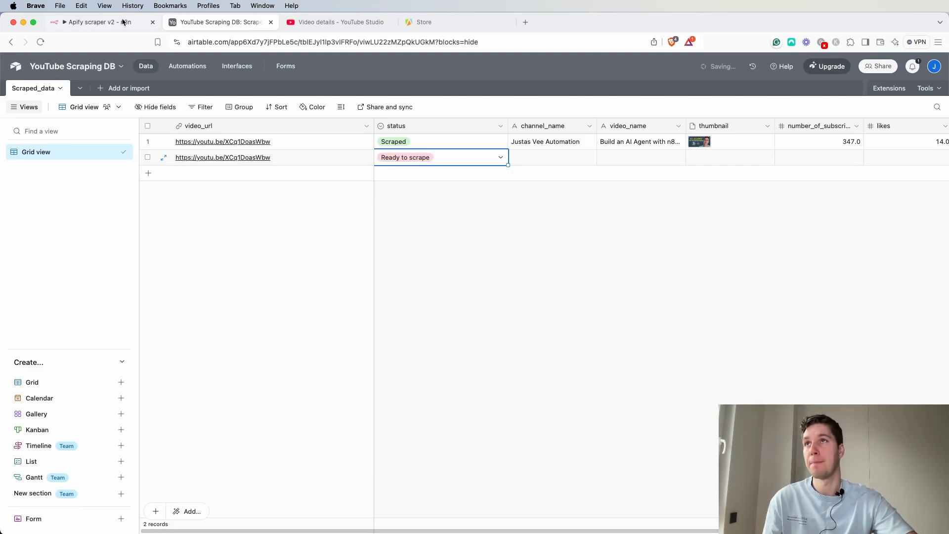
Return to the workflow and test the Airtable search node.
click(98, 21)
scroll(511, 321, down, 1)
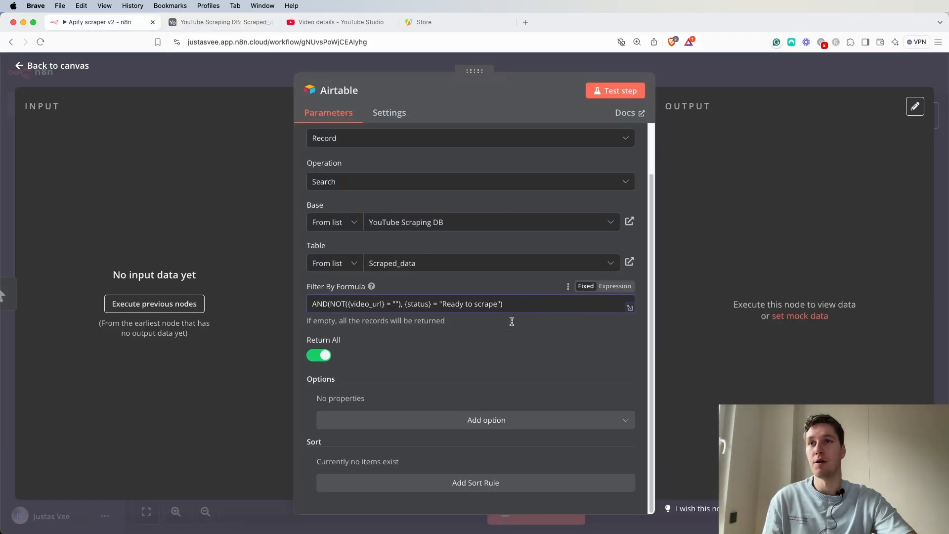
scroll(514, 320, up, 1)
click(618, 93)
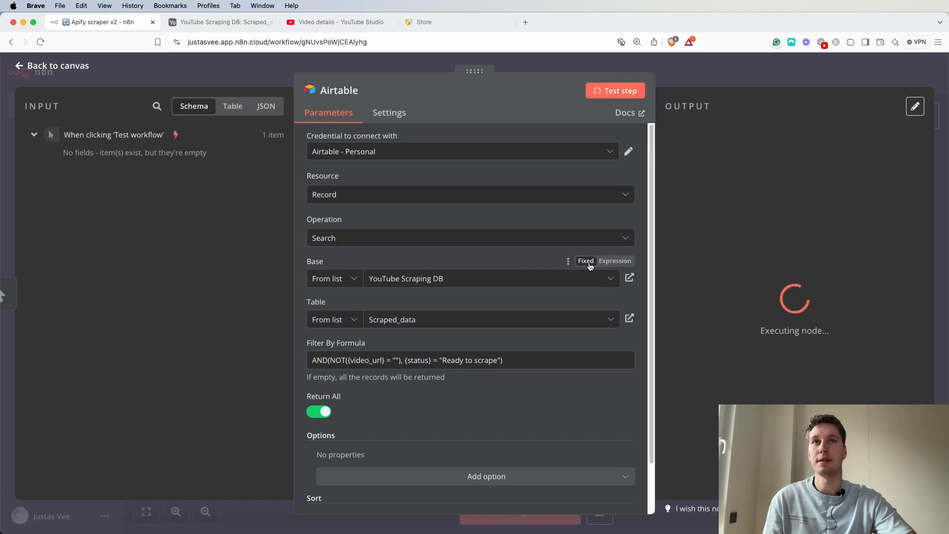
key(Escape)
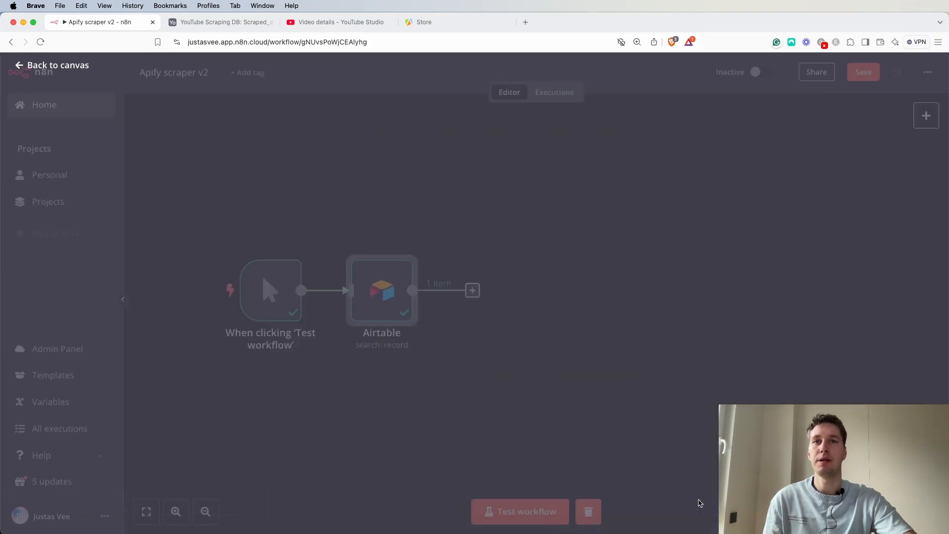
Examine the Airtable node's output record in JSON view.
double_click(377, 292)
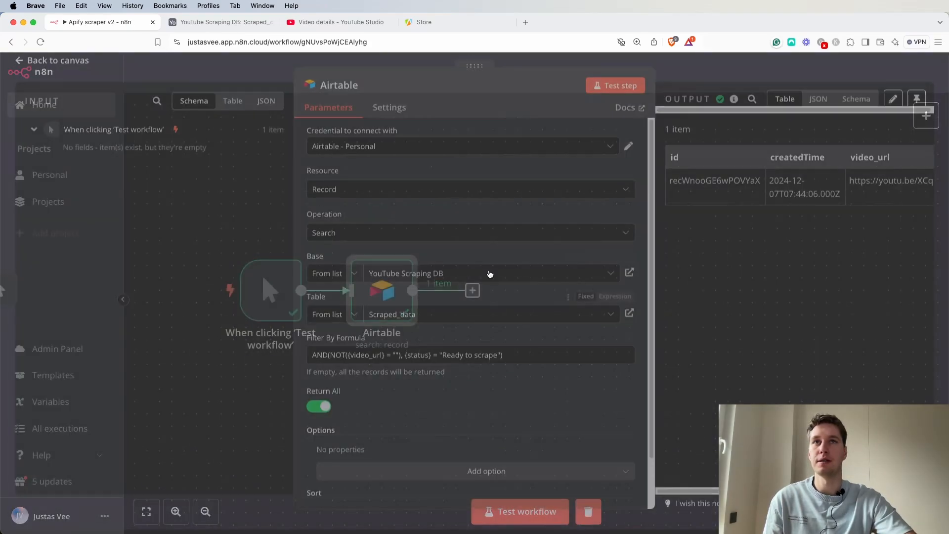
click(817, 104)
drag(711, 185, 790, 183)
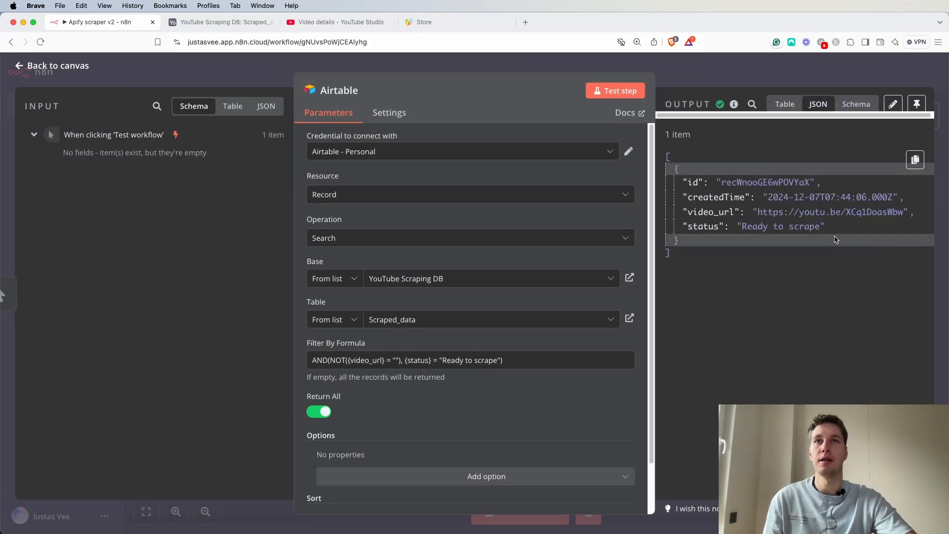
drag(823, 226, 743, 227)
click(714, 72)
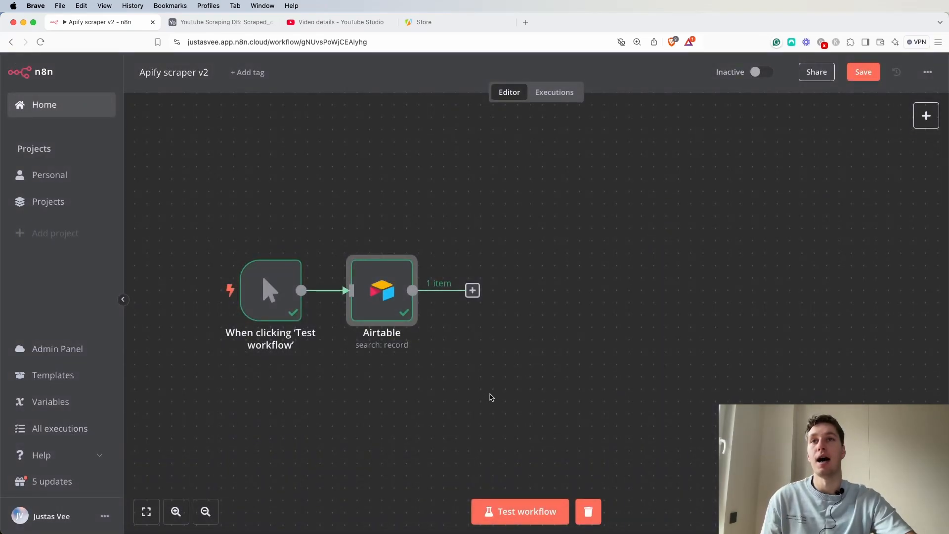
Pin the Airtable node's output data.
double_click(382, 290)
click(917, 104)
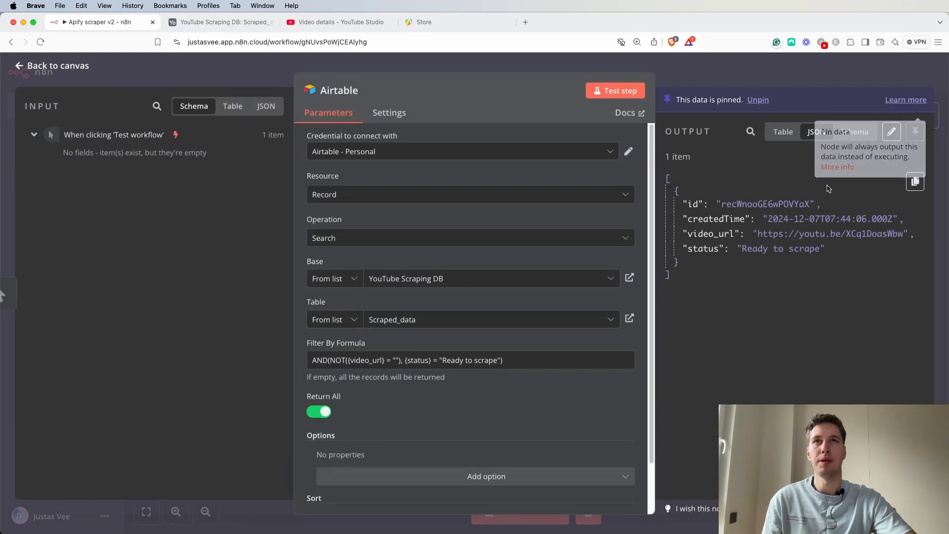
click(775, 68)
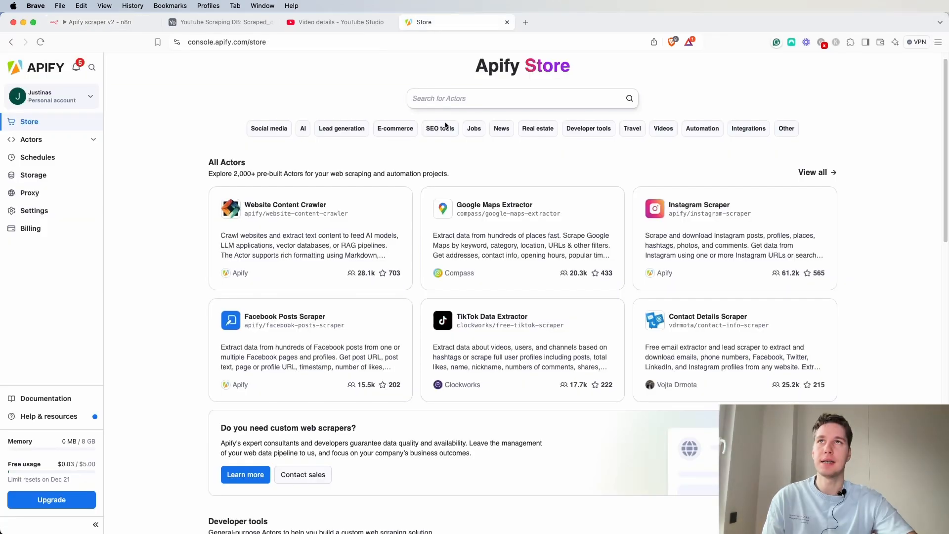
click(440, 26)
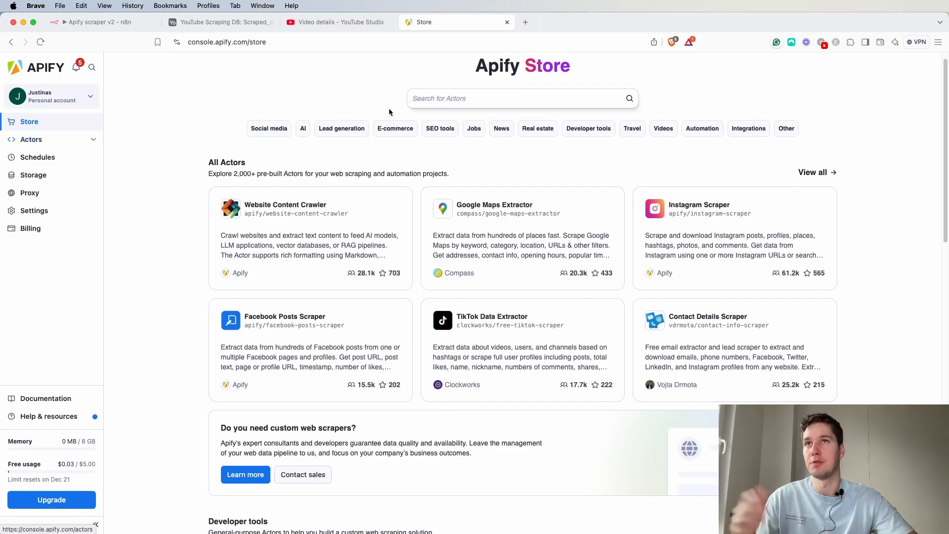
click(452, 101)
text(fdg)
key(BackSpace)
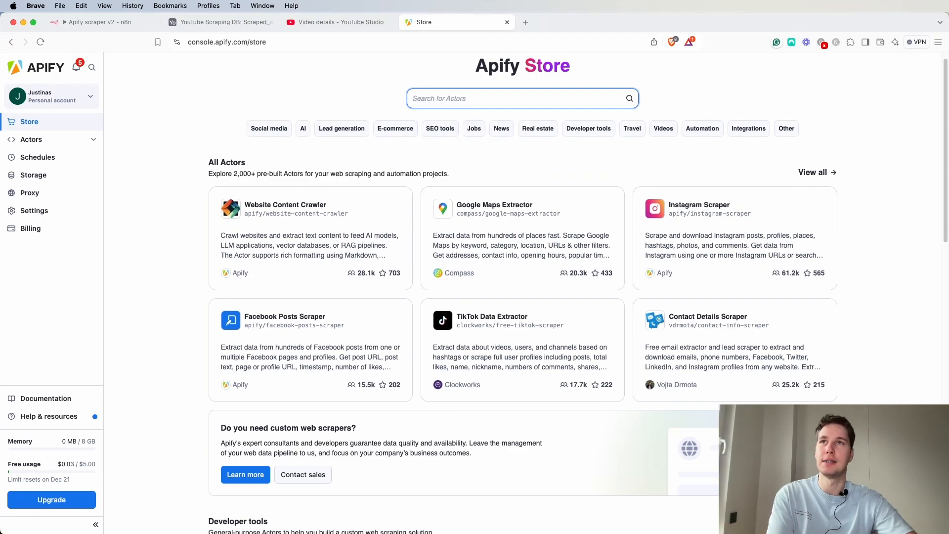
Open the YouTube Scraper actor from the recently used Actors in Apify and review its input options.
click(31, 139)
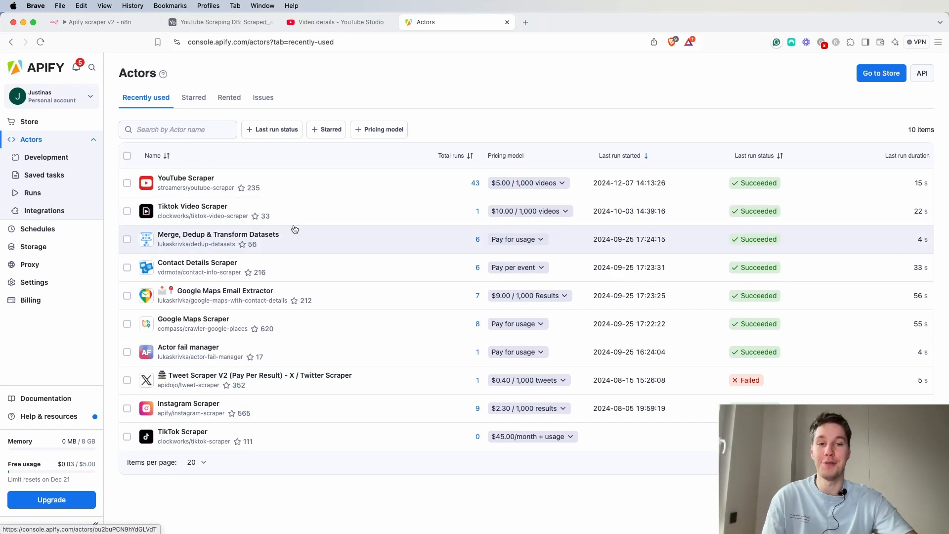
click(171, 179)
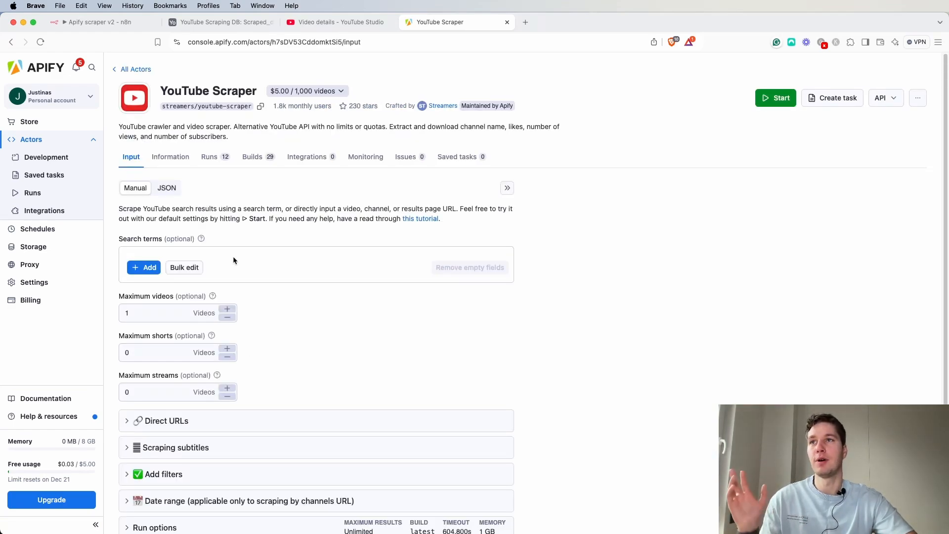
scroll(257, 298, down, 4)
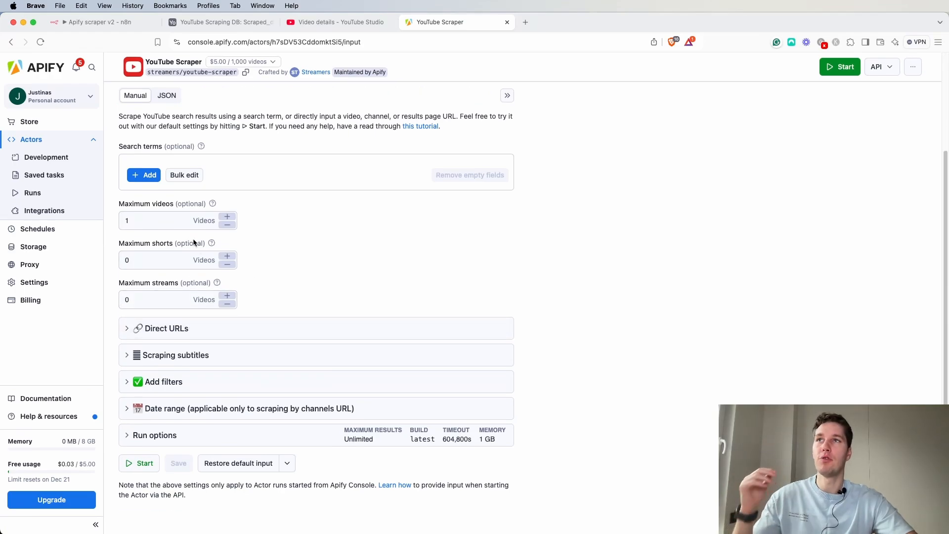
scroll(197, 252, up, 2)
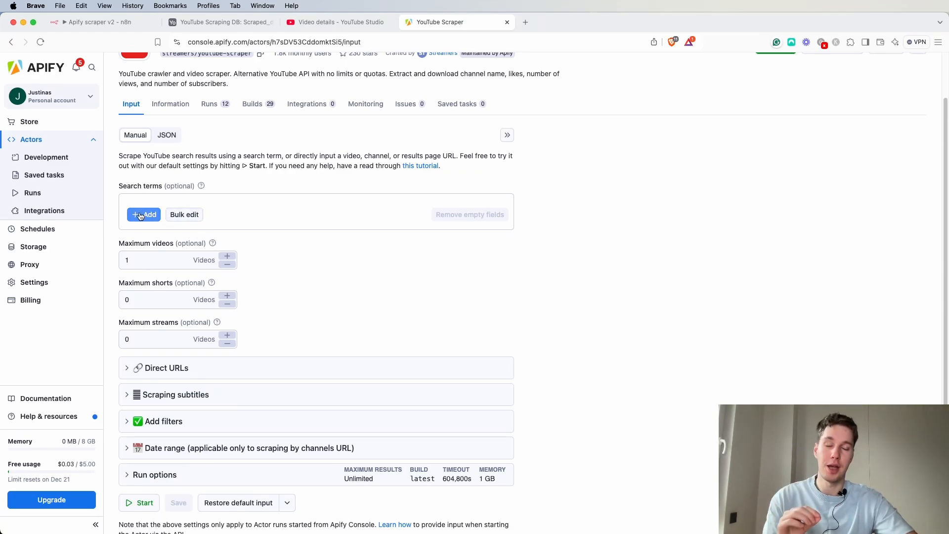
click(228, 28)
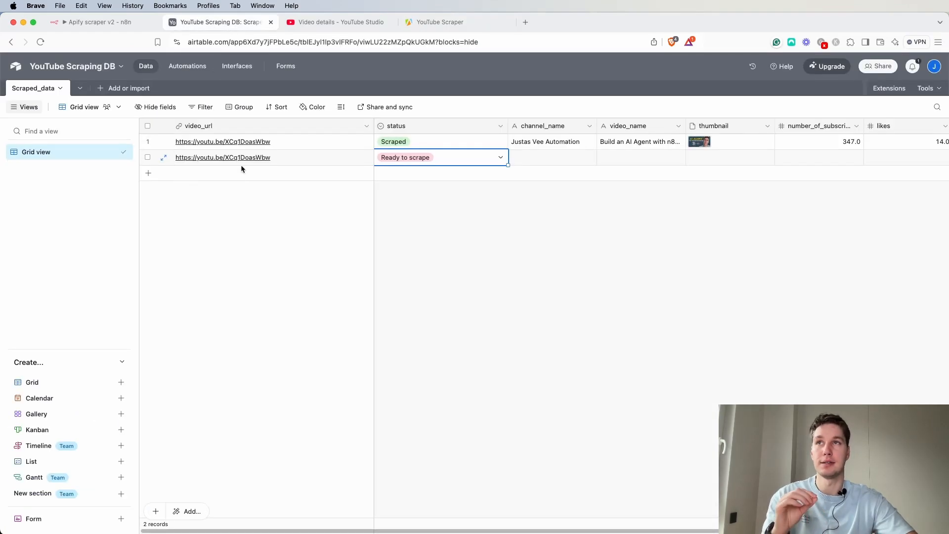
Review the YouTube Scraper actor's search terms, maximum video limits and Direct URLs input fields.
click(437, 25)
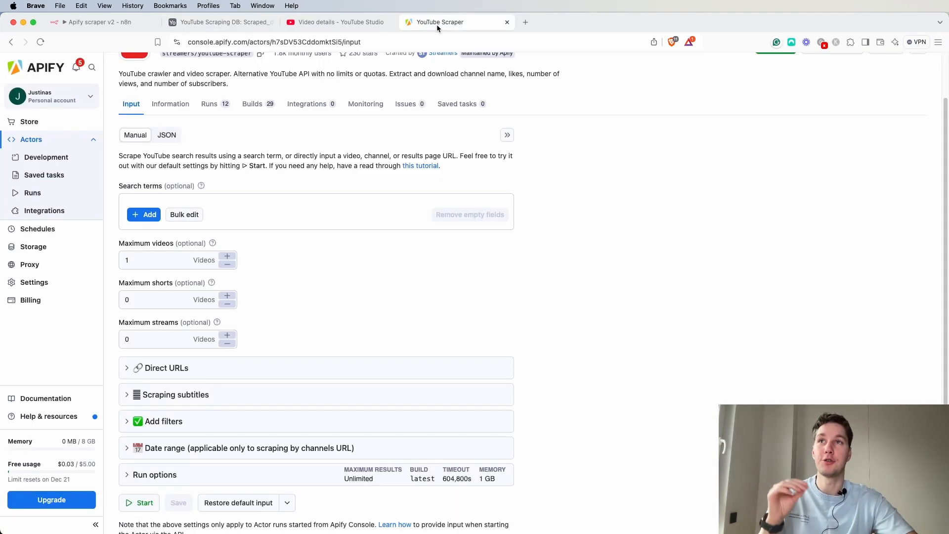
click(148, 216)
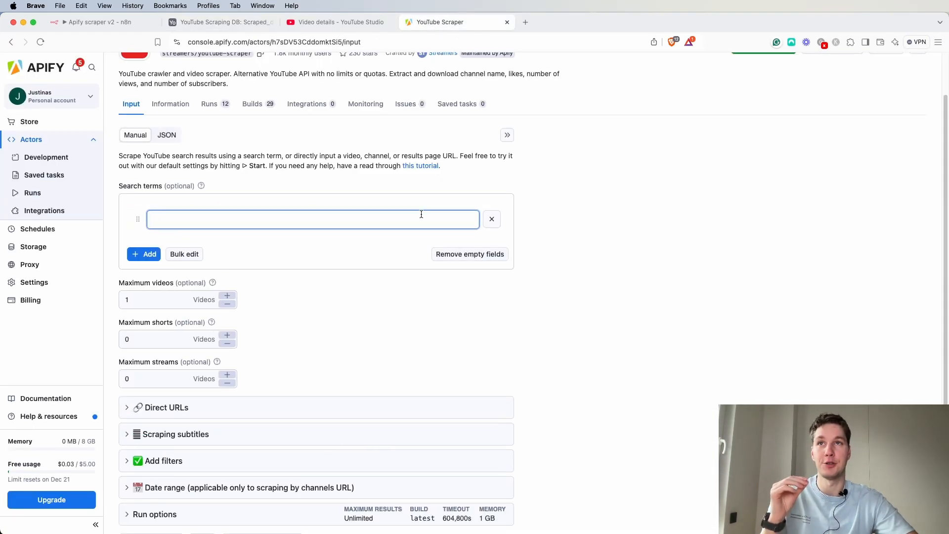
click(492, 219)
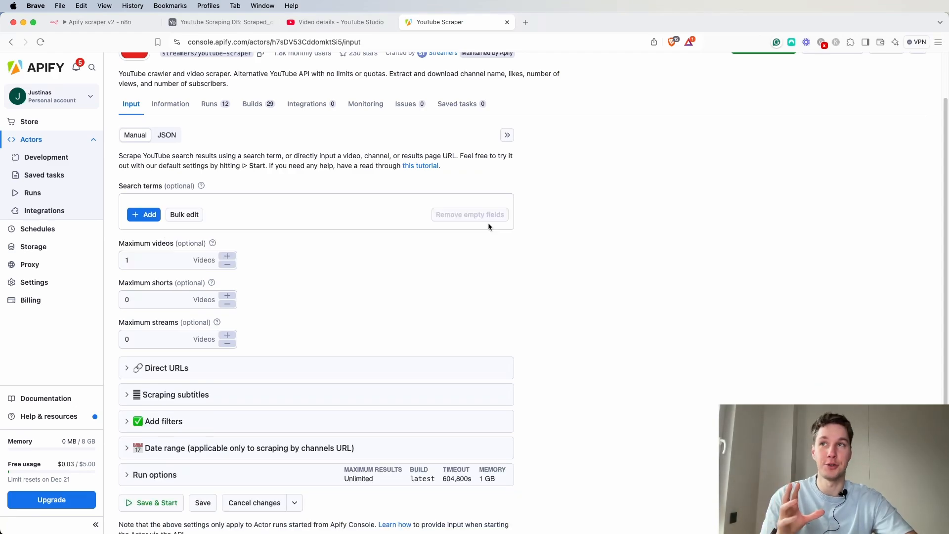
click(164, 260)
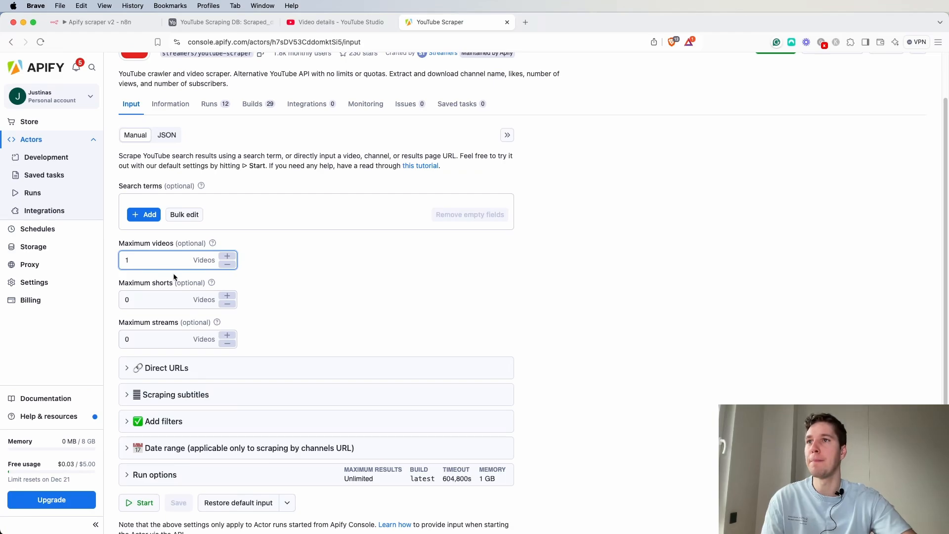
scroll(163, 302, down, 1)
click(144, 355)
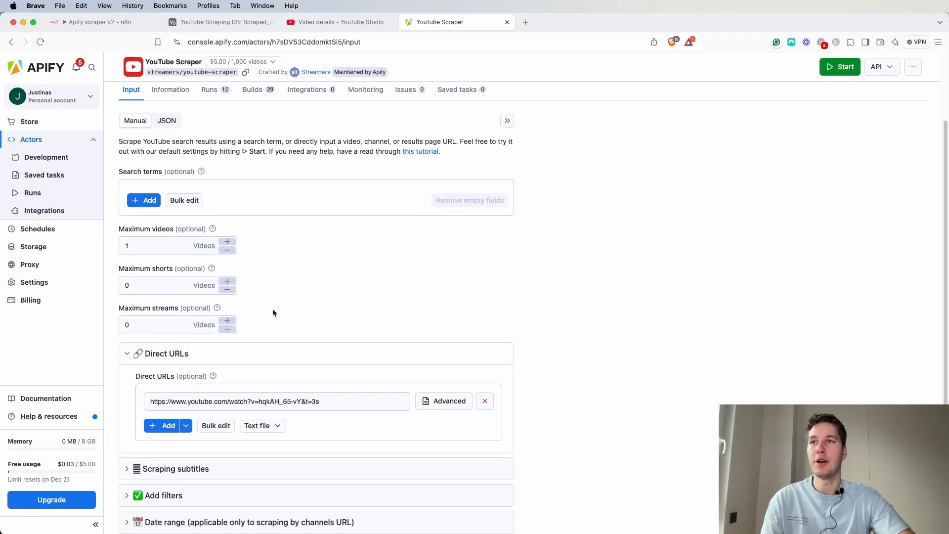
scroll(273, 312, down, 3)
click(338, 323)
drag(341, 322, 145, 320)
click(320, 240)
scroll(281, 283, down, 1)
click(147, 356)
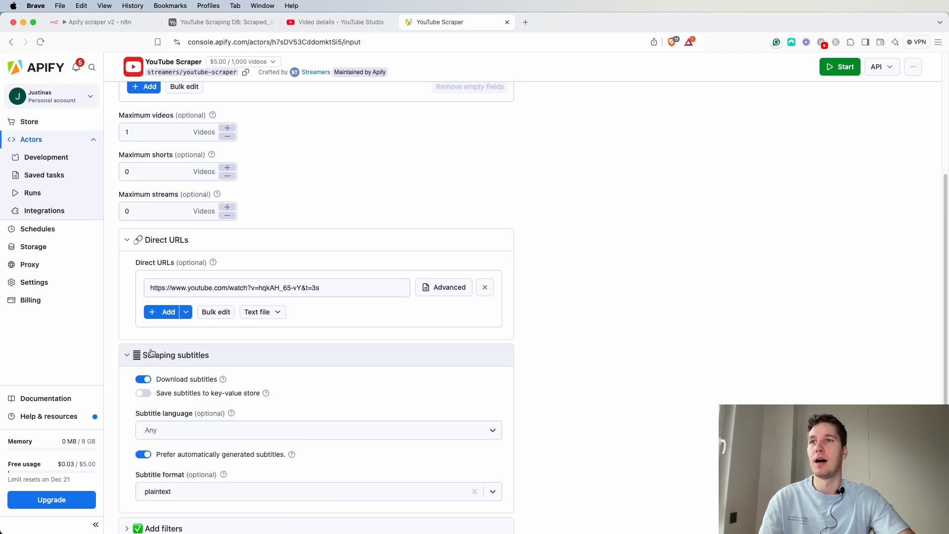
Expand and review the actor's subtitle, filter, date range and run options sections.
scroll(229, 328, down, 2)
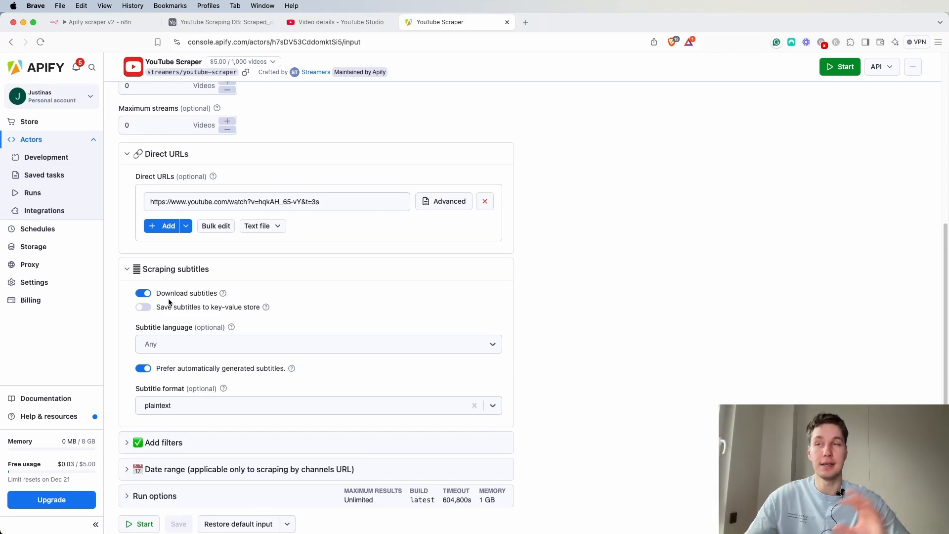
click(208, 269)
click(148, 384)
scroll(239, 323, down, 3)
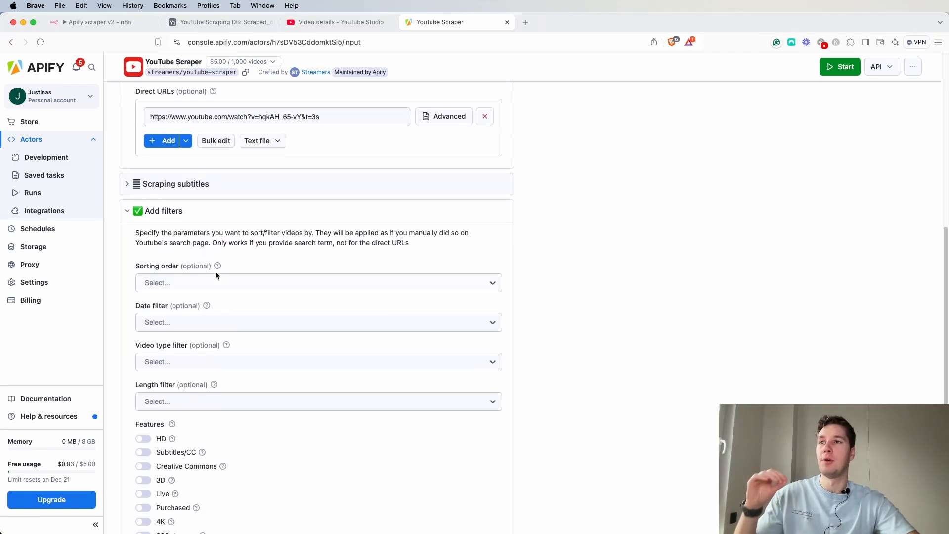
scroll(170, 415, down, 3)
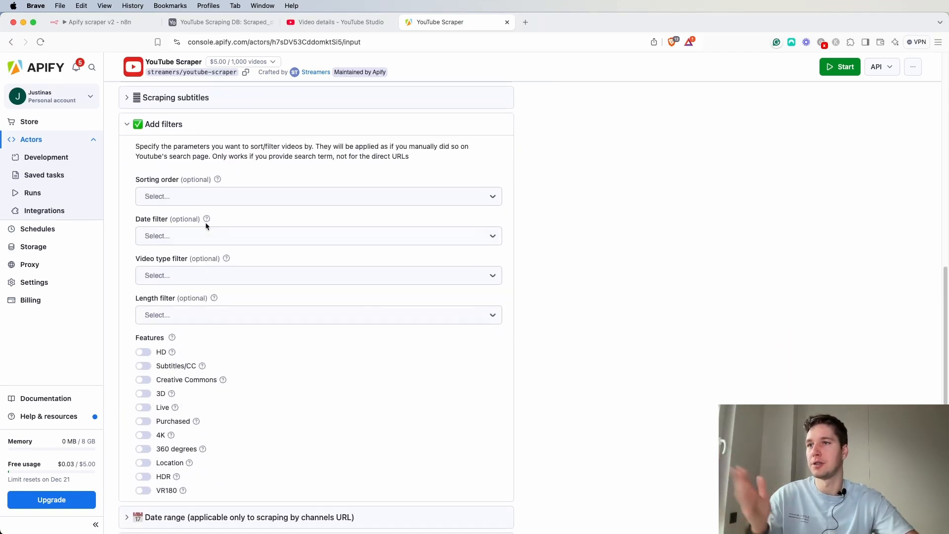
click(151, 124)
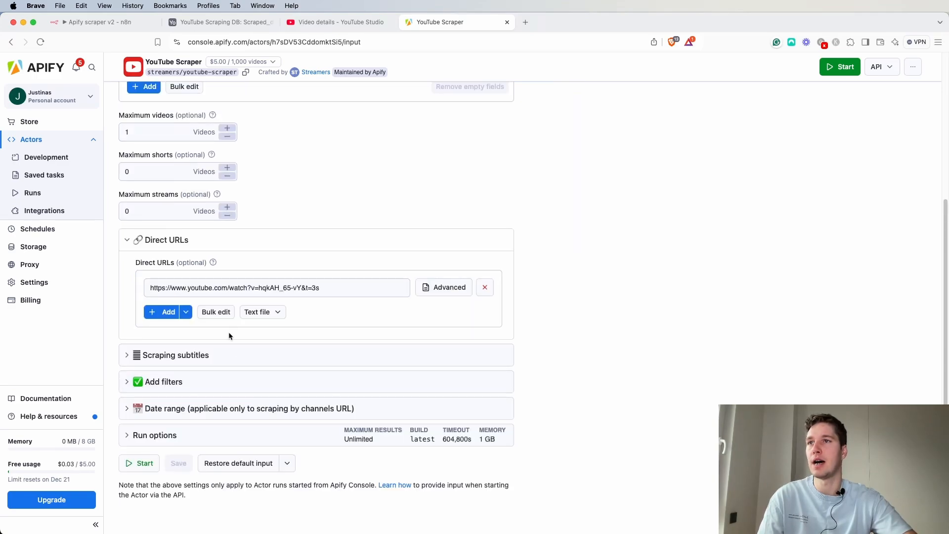
click(141, 435)
click(168, 231)
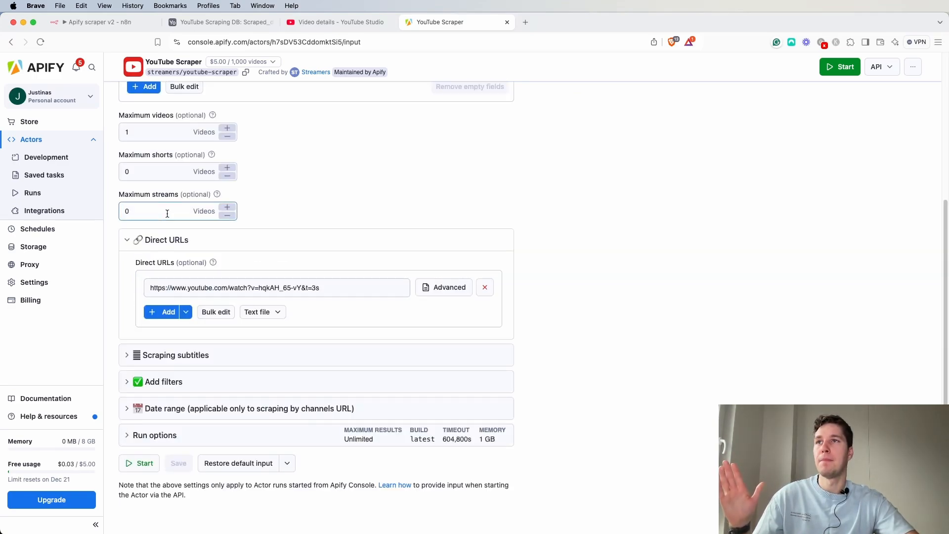
click(160, 430)
click(170, 203)
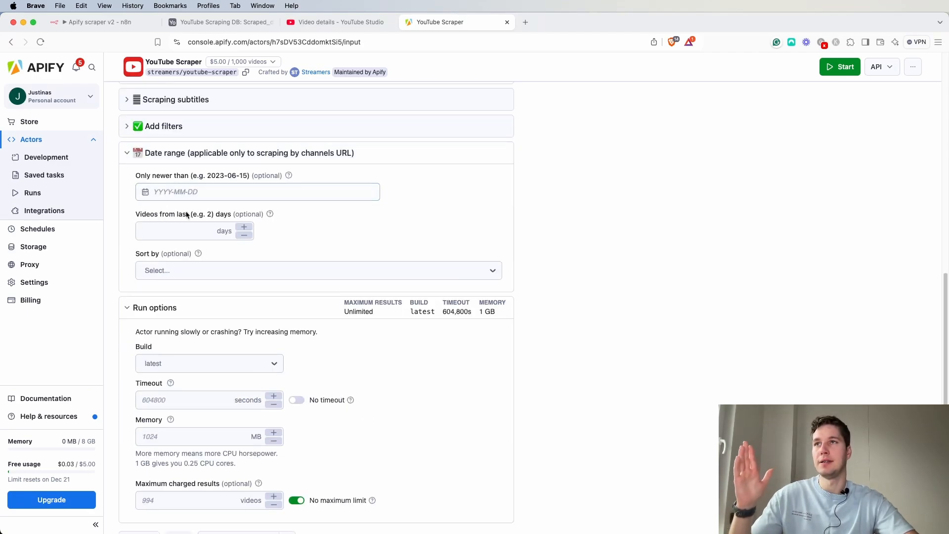
scroll(237, 275, up, 4)
click(144, 311)
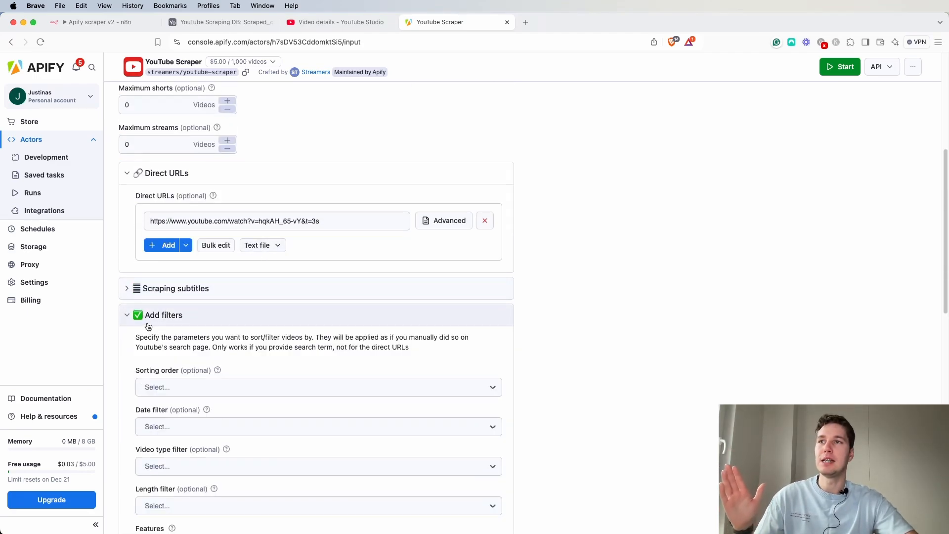
click(147, 316)
click(124, 337)
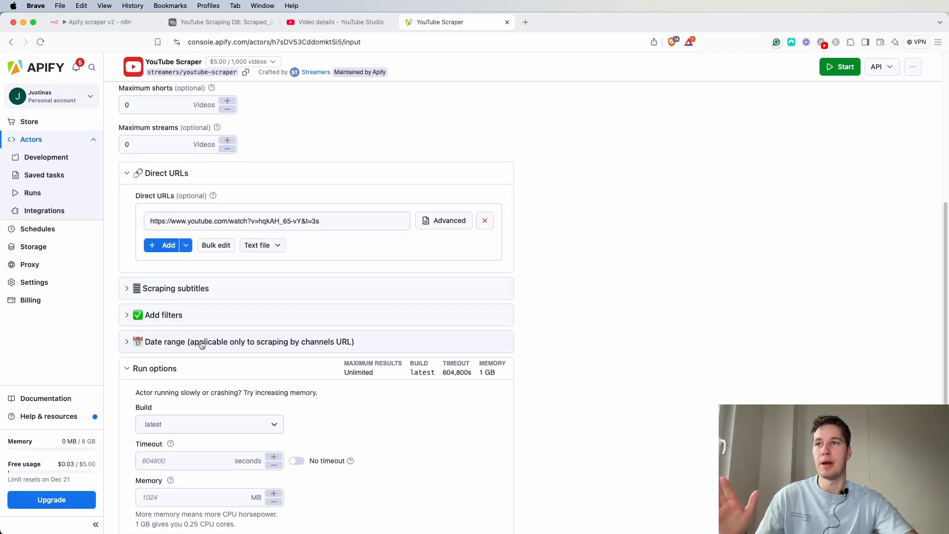
click(130, 368)
scroll(204, 360, up, 5)
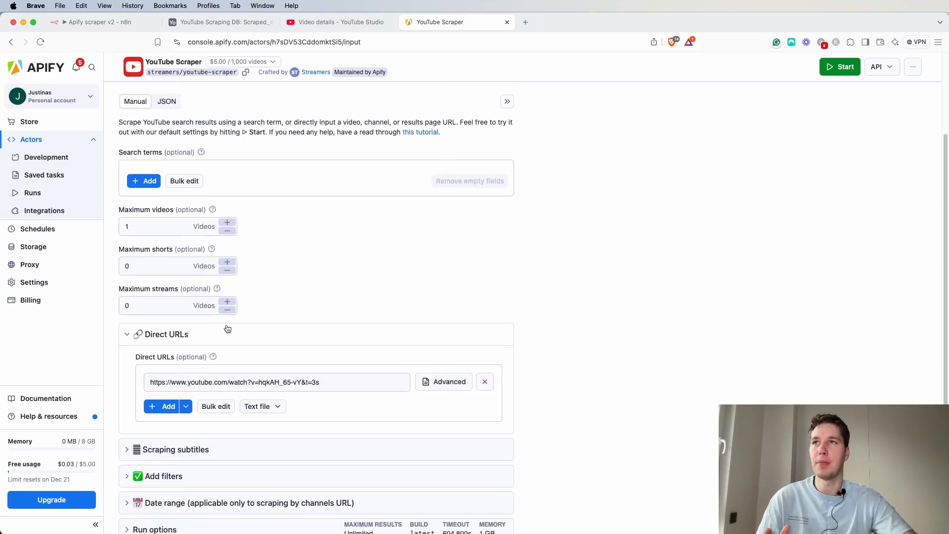
Switch the actor input to JSON view and examine its parameters and startUrls structure.
click(167, 156)
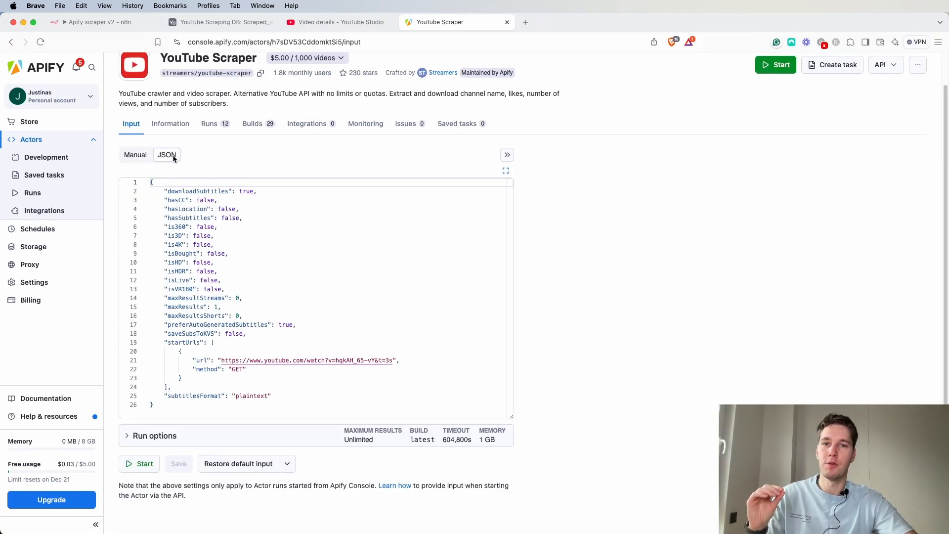
click(168, 200)
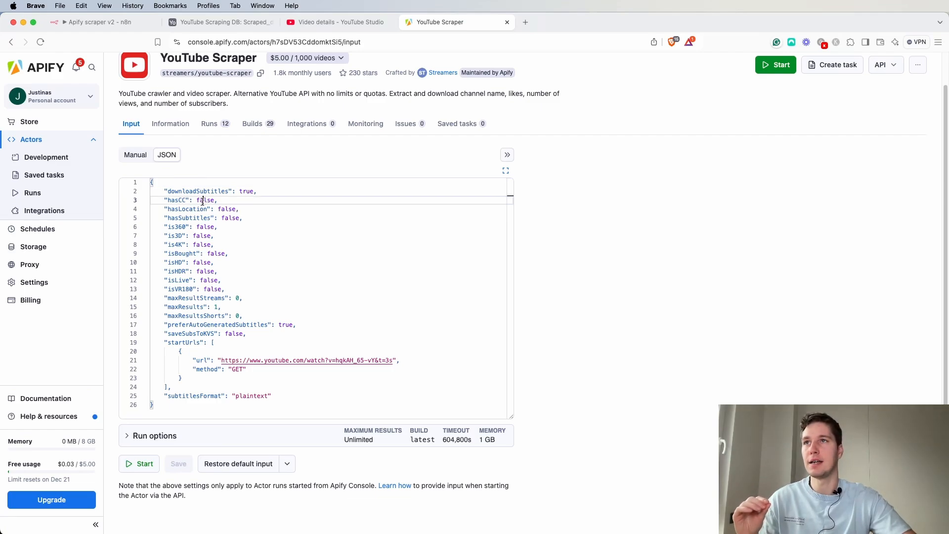
drag(164, 190, 266, 192)
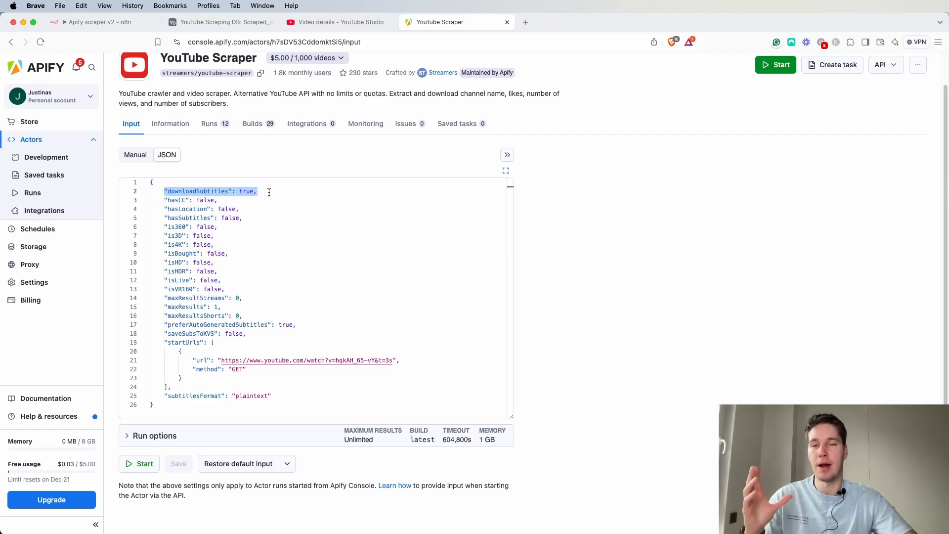
click(189, 192)
double_click(245, 191)
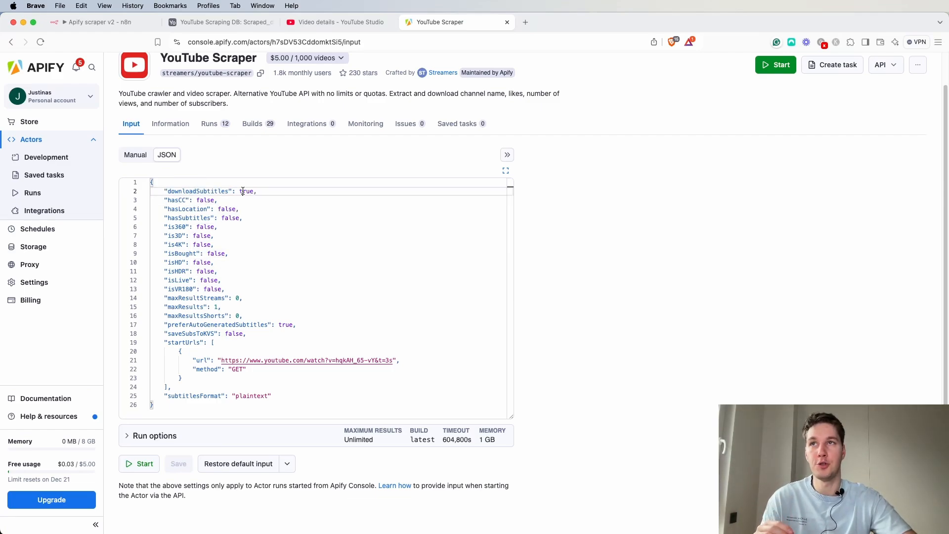
click(276, 207)
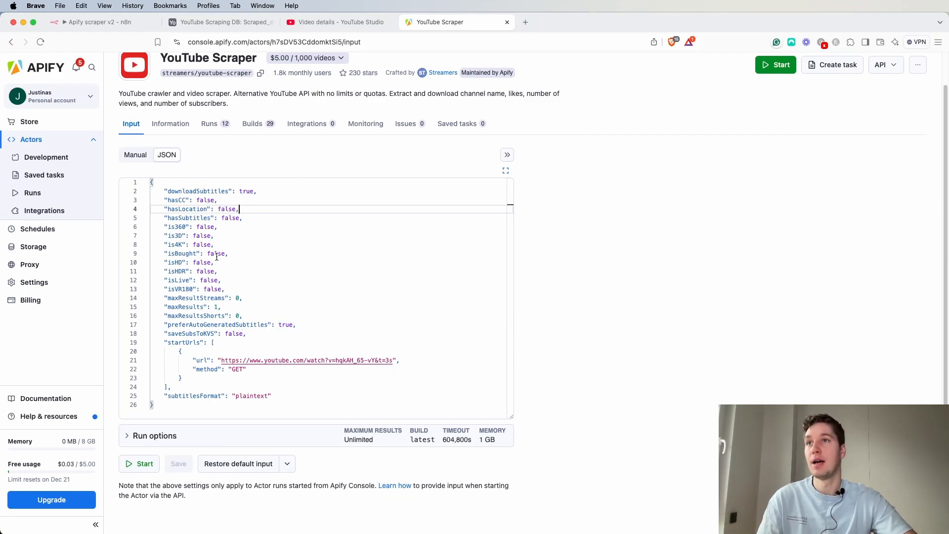
drag(156, 201, 248, 287)
click(238, 298)
click(208, 314)
double_click(212, 307)
click(302, 303)
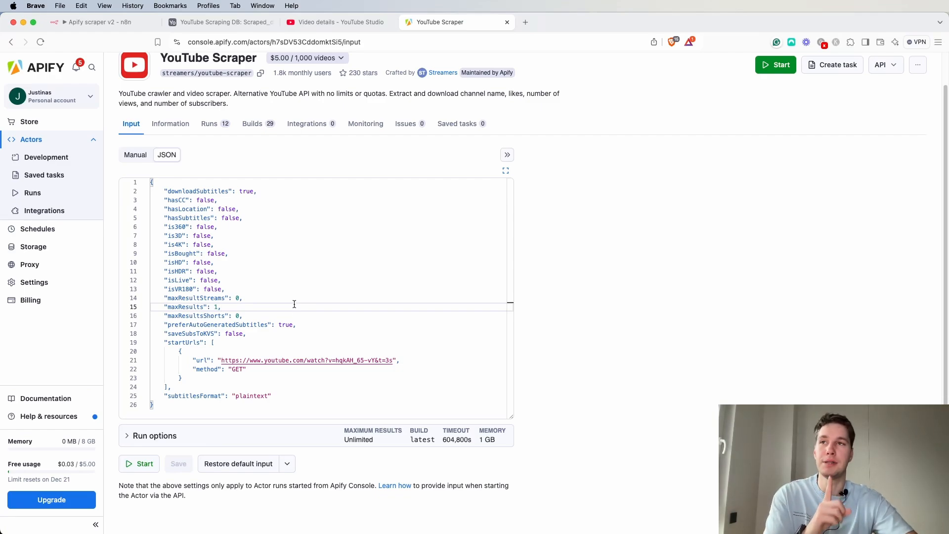
drag(222, 360, 365, 360)
click(268, 400)
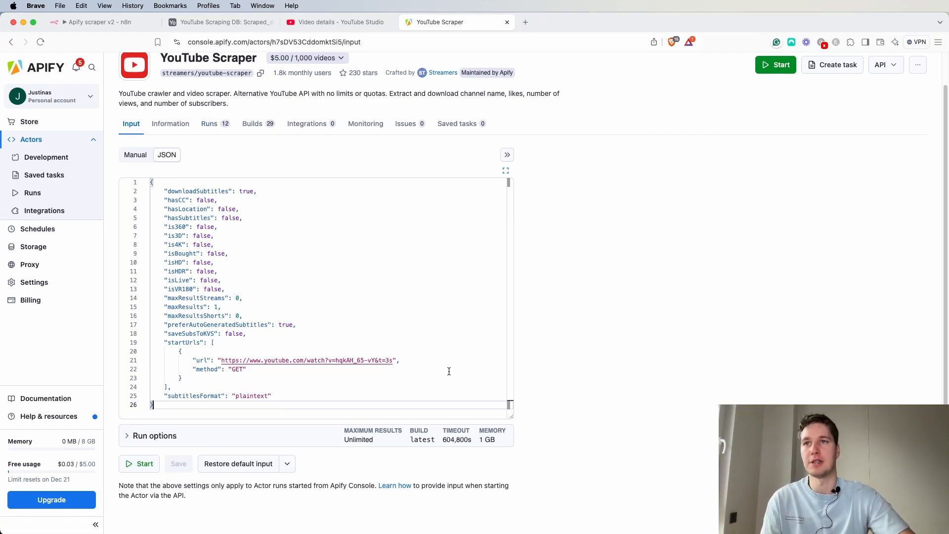
drag(387, 360, 218, 353)
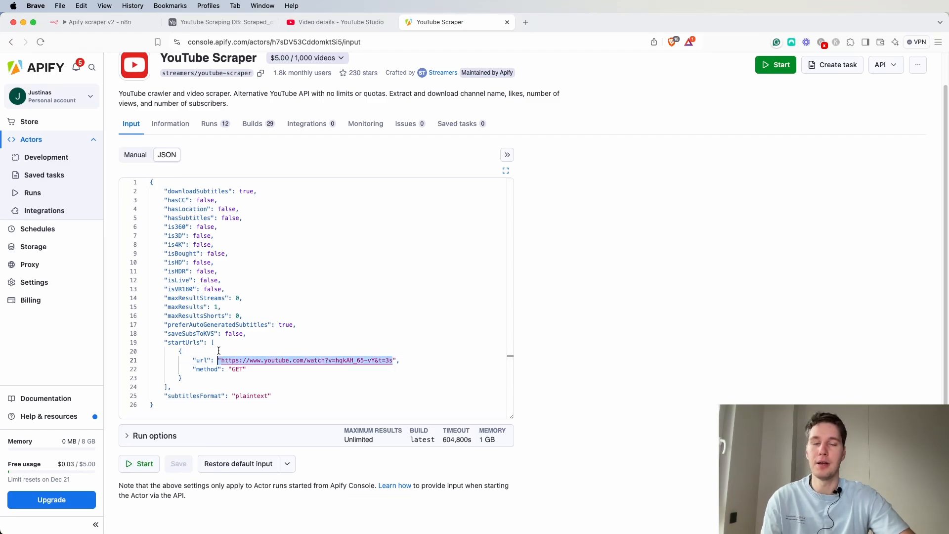
Add an HTTP Request node after the Airtable node in the workflow.
click(93, 26)
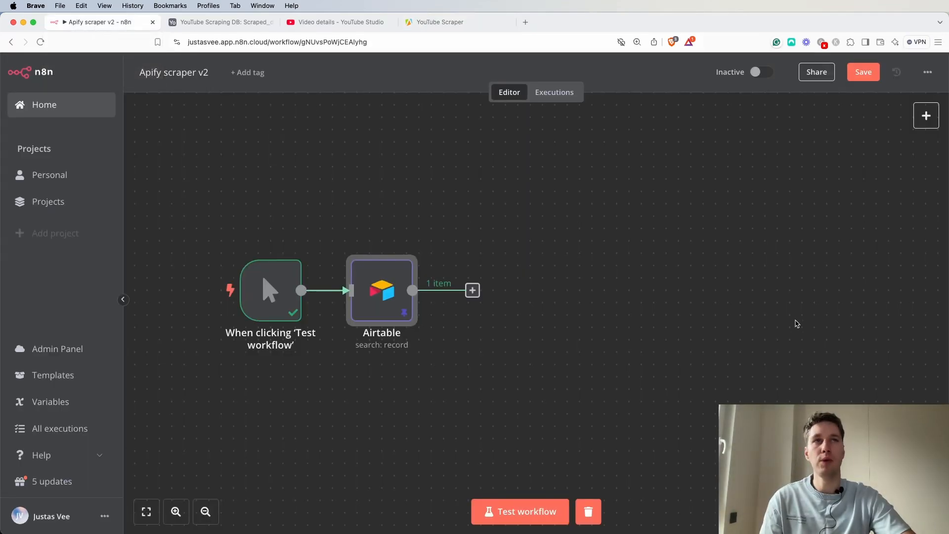
click(473, 290)
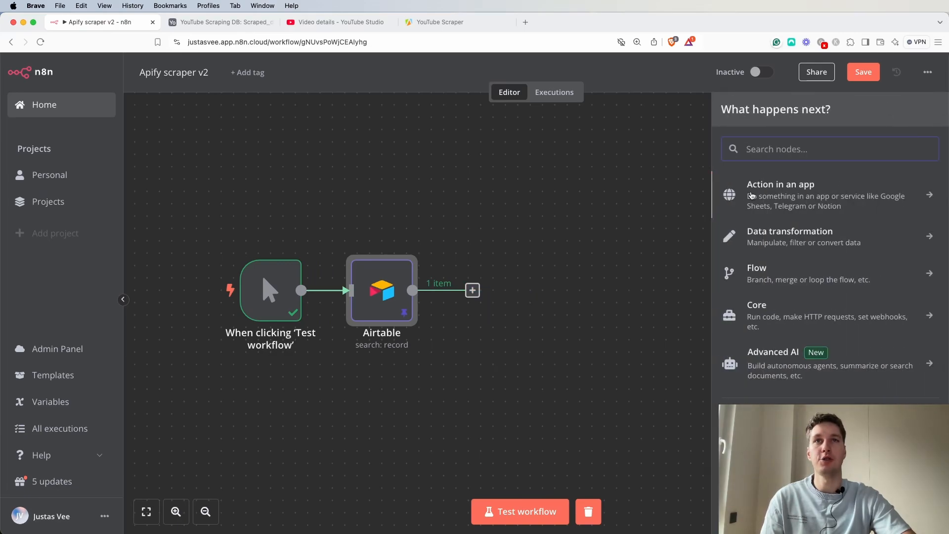
text(http)
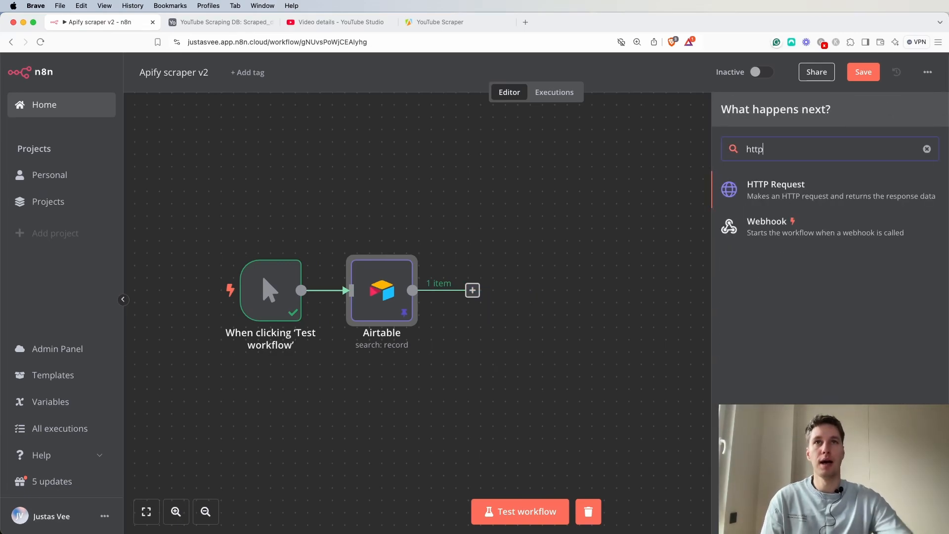
click(789, 185)
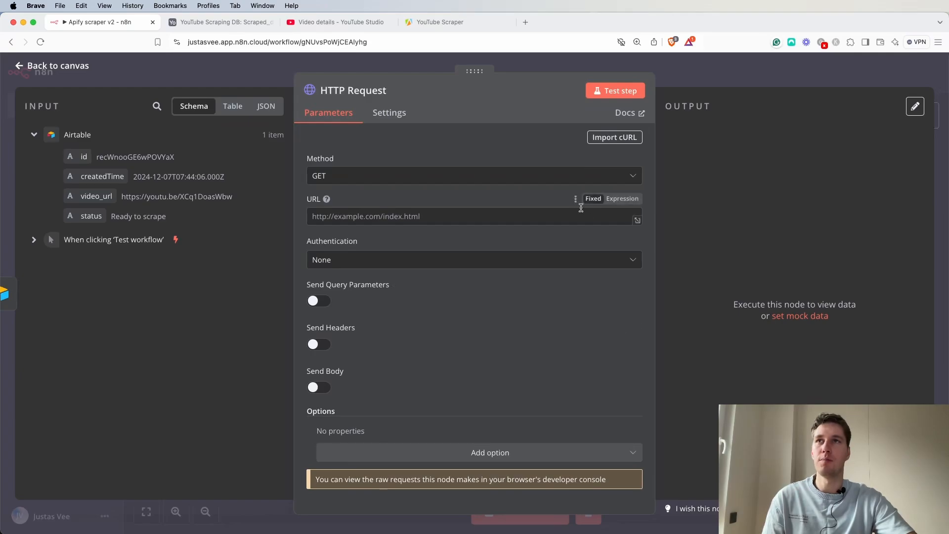
Rename the HTTP Request node to run Actor and set its method to POST.
click(393, 90)
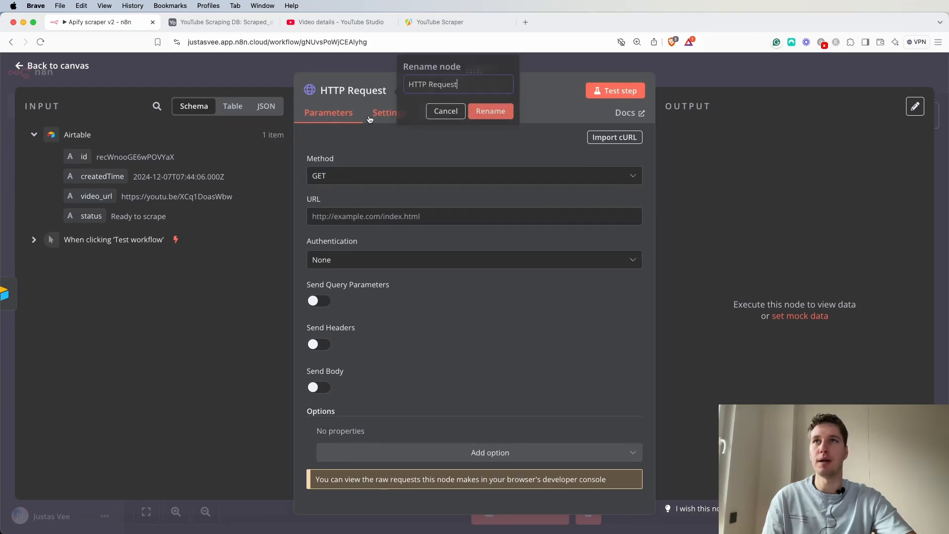
triple_click(455, 84)
text(run Actor)
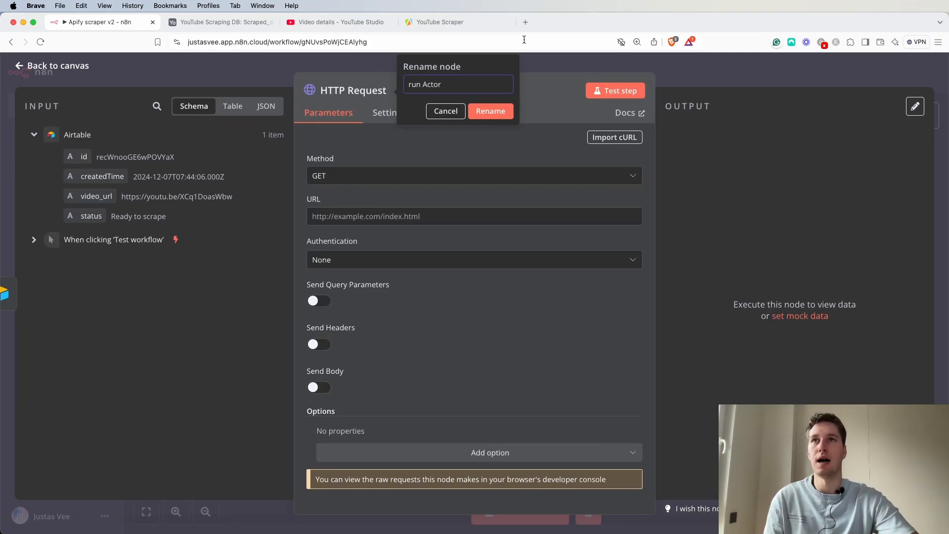
click(496, 114)
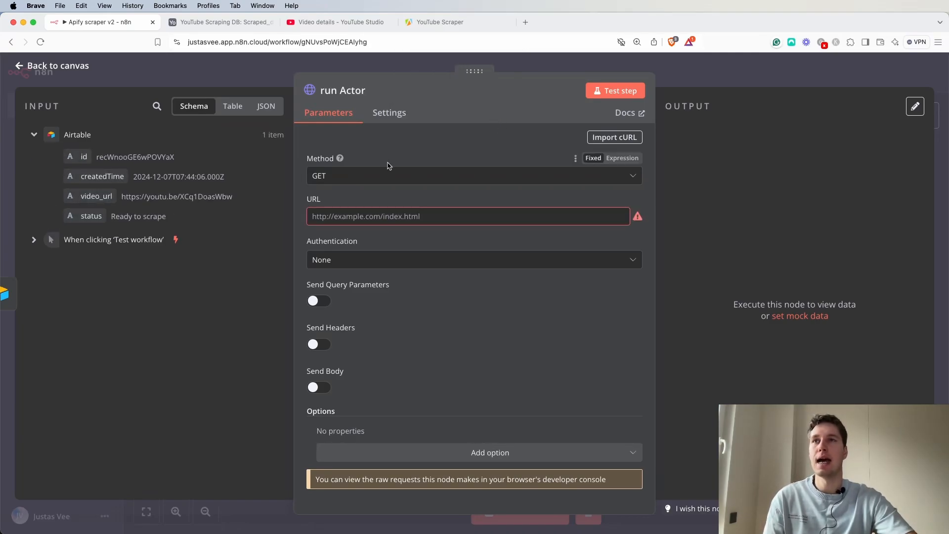
click(360, 179)
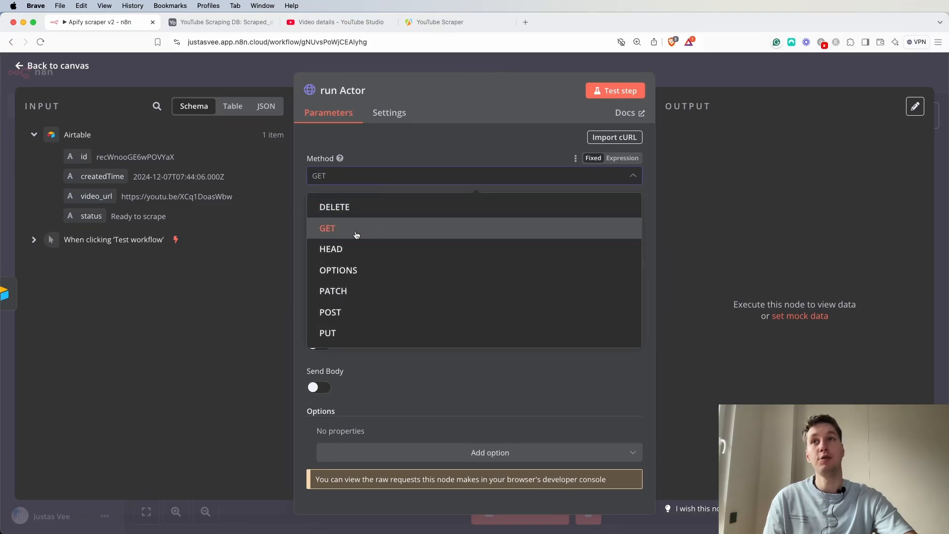
click(360, 312)
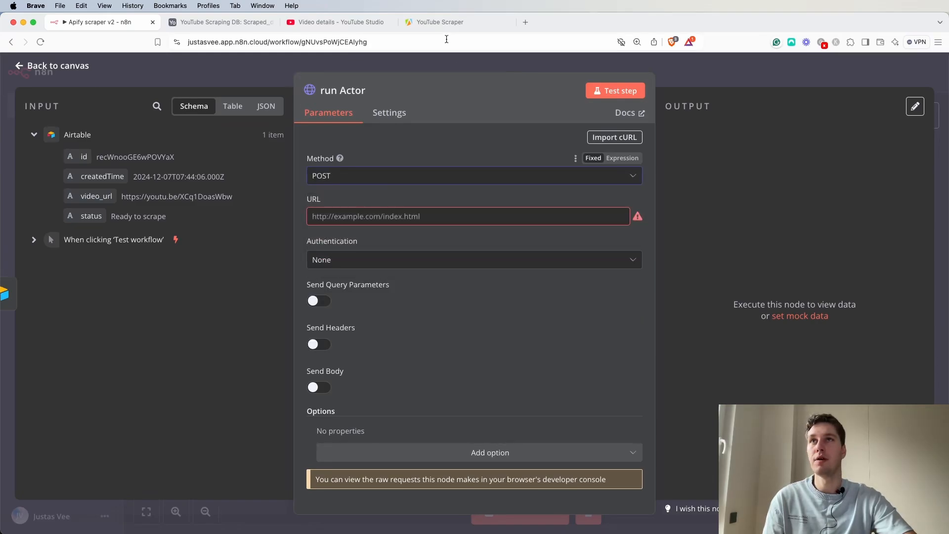
Examine the startUrls method value in the actor's JSON input, zooming the page to 125%.
click(445, 23)
click(243, 369)
drag(243, 369, 231, 370)
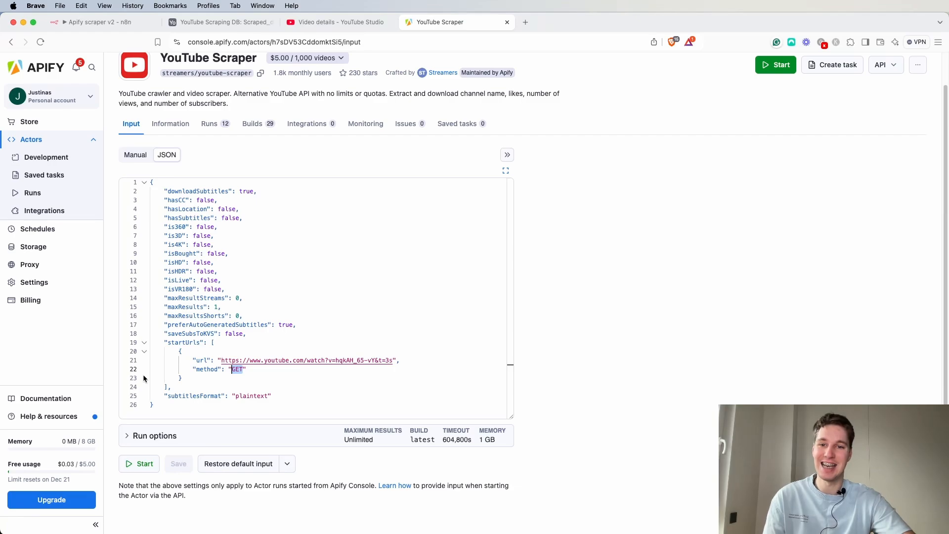
click(937, 42)
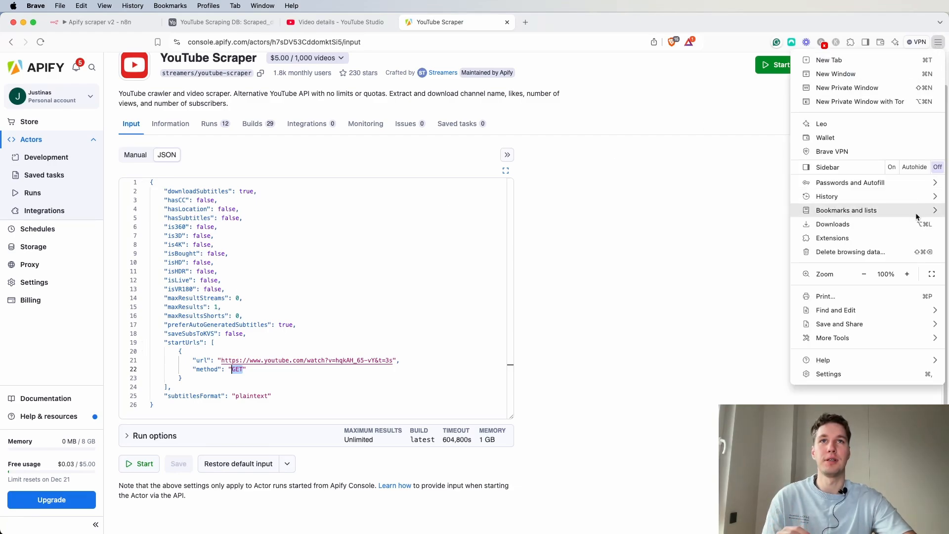
click(907, 274)
click(906, 274)
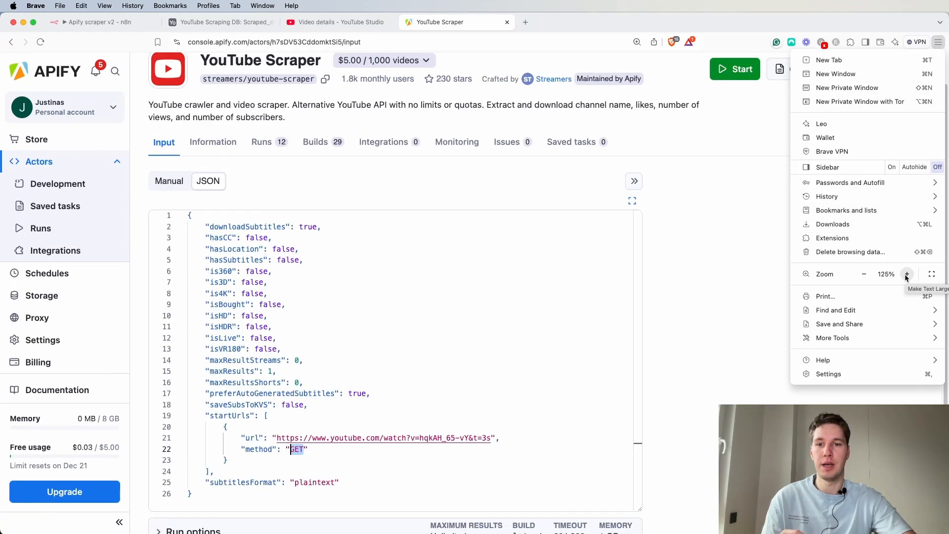
Paste the Apify actor runs endpoint URL into the run Actor node's URL field.
click(671, 309)
scroll(663, 303, down, 1)
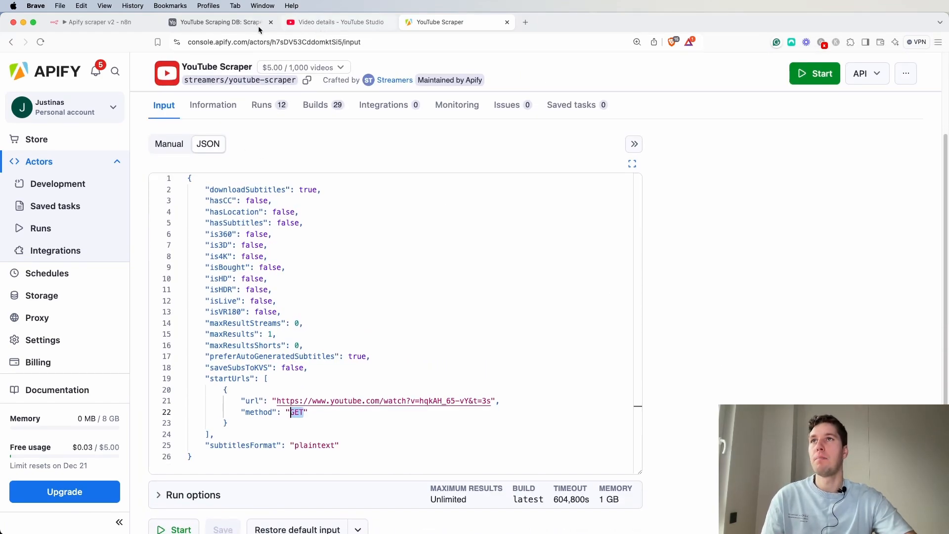
click(117, 23)
click(373, 310)
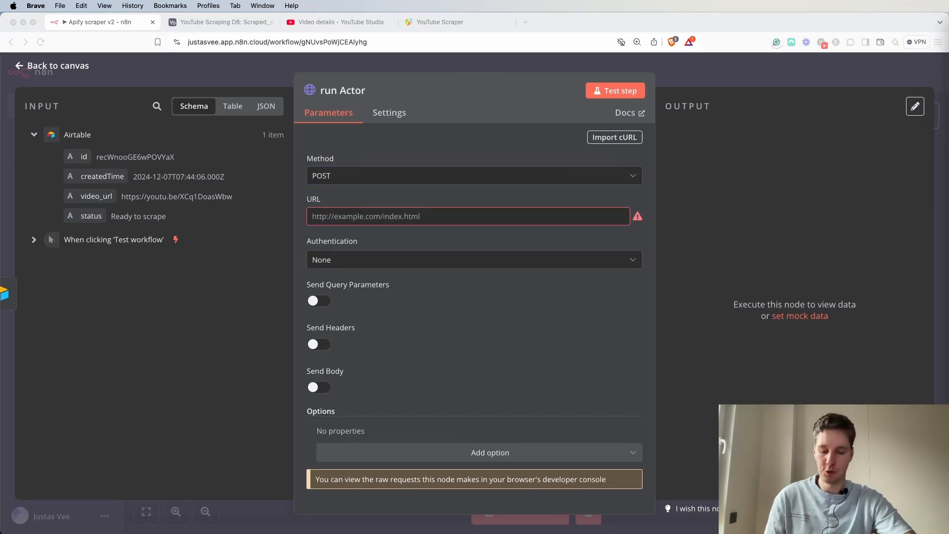
click(442, 218)
click(434, 218)
text(https://api.apify.com/v2/acts/h7sDV53CddomktSi5/runs)
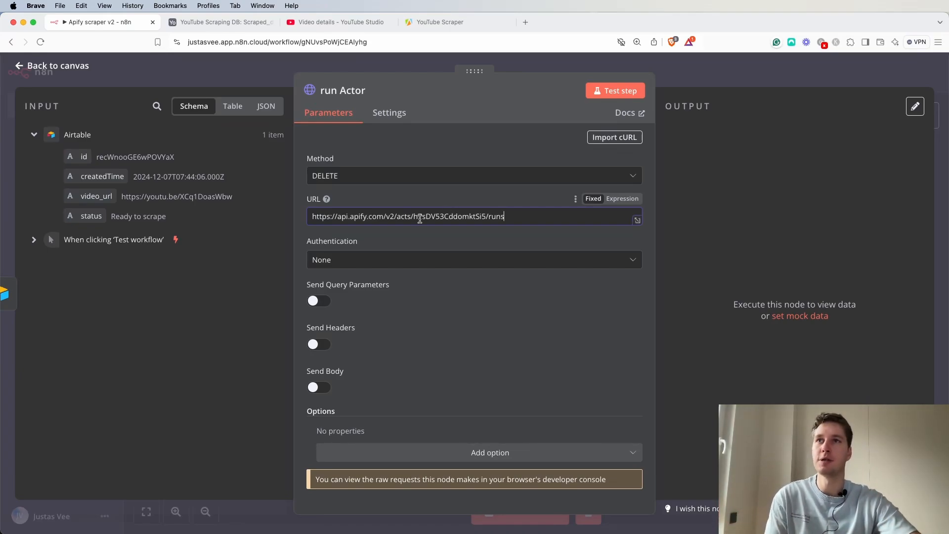
Examine the parts of the pasted URL: base API path, actor ID and runs endpoint.
drag(312, 217, 400, 220)
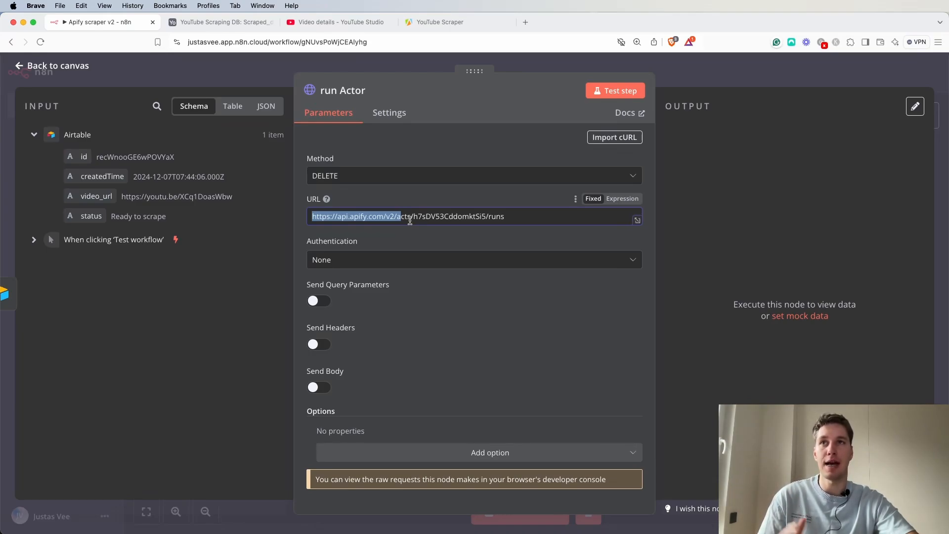
click(410, 221)
triple_click(419, 216)
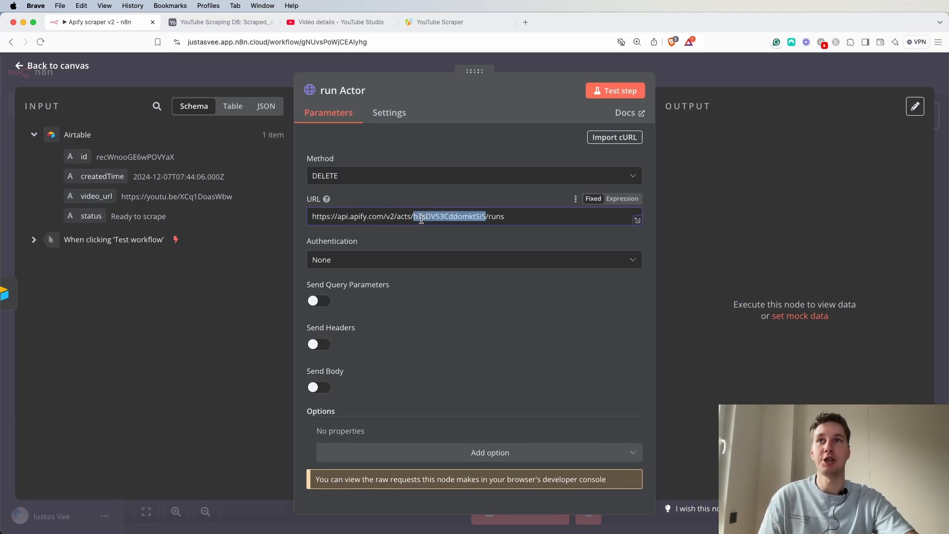
click(434, 217)
double_click(438, 217)
click(538, 216)
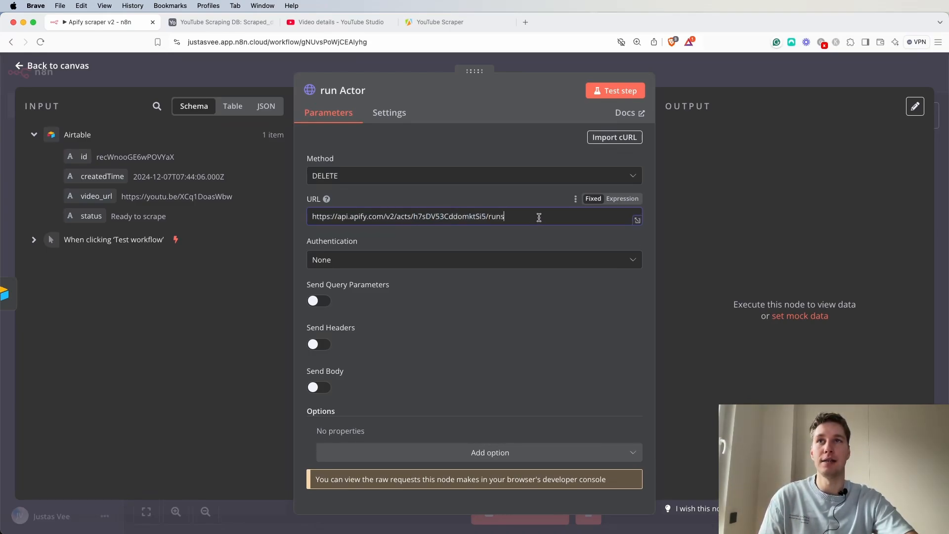
drag(504, 216, 491, 216)
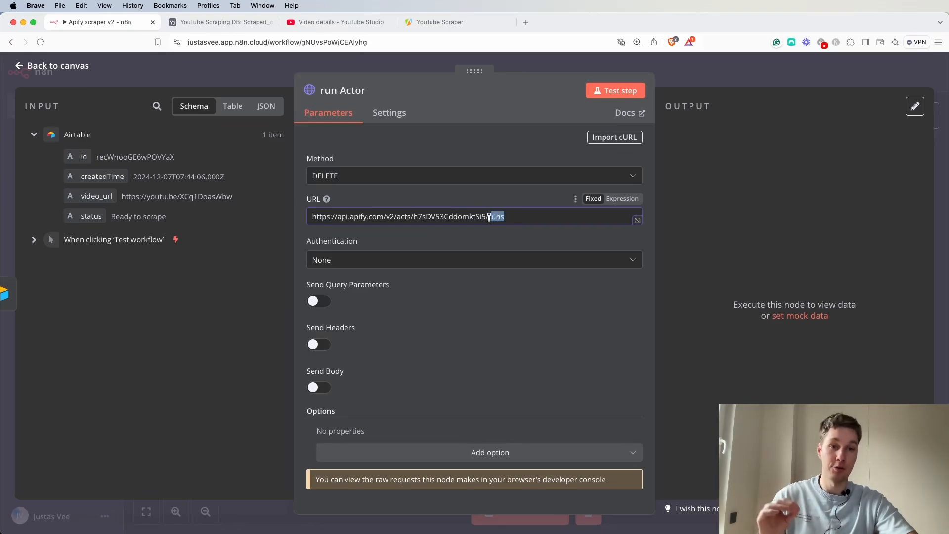
Copy the actor ID from the Apify actor page address and paste it over the actor ID segment of the URL.
click(458, 23)
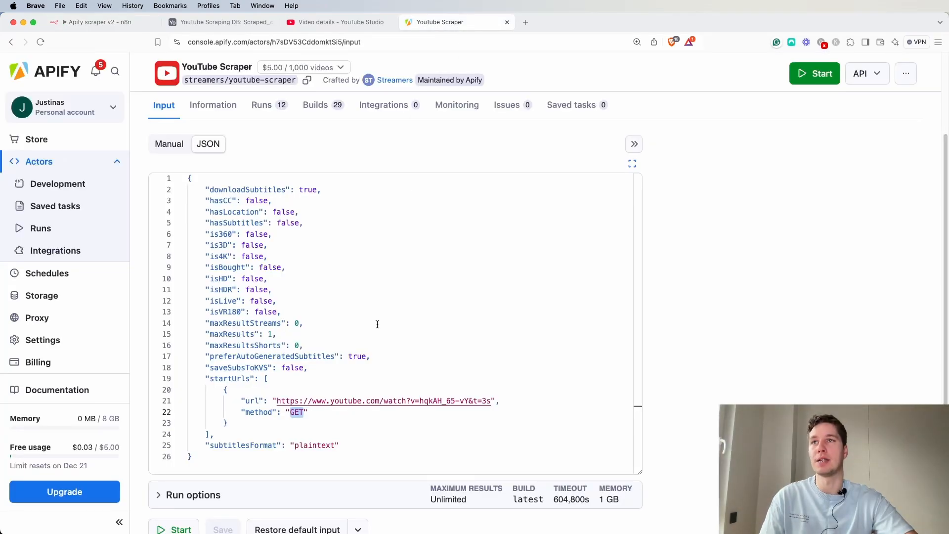
scroll(276, 161, up, 2)
scroll(278, 163, up, 2)
click(302, 41)
double_click(302, 42)
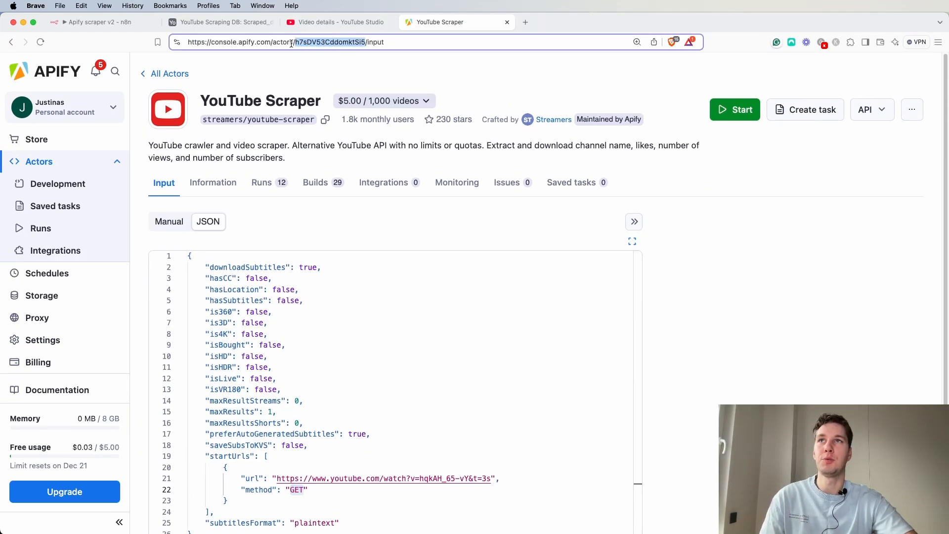
key(super+c)
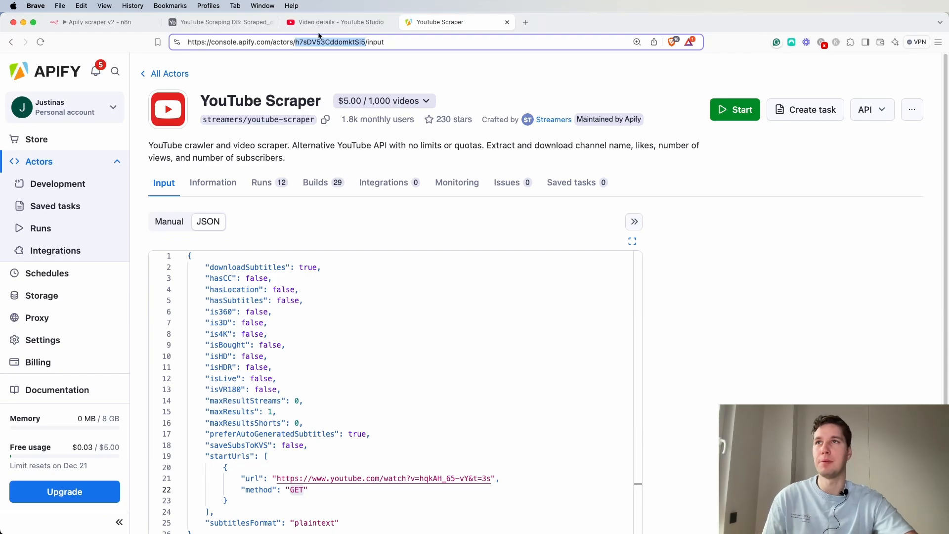
click(94, 29)
double_click(450, 216)
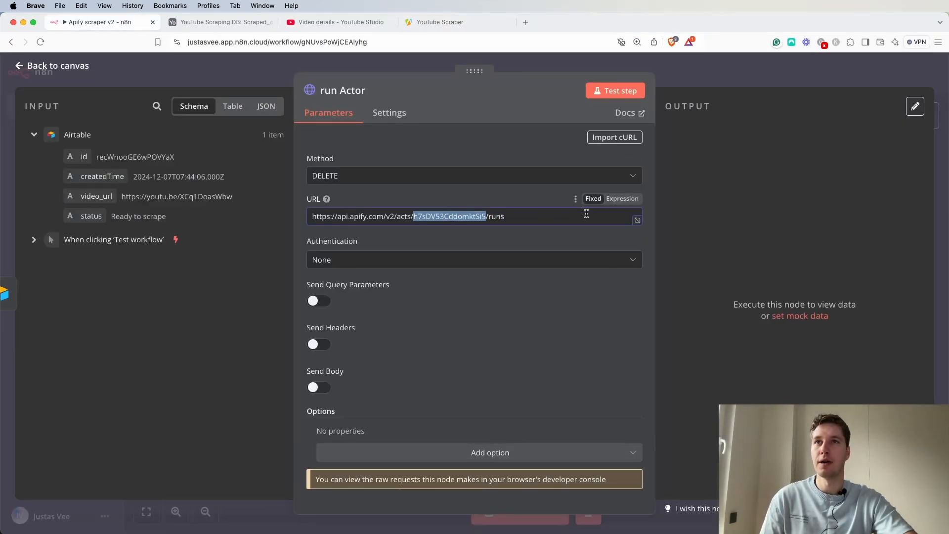
key(super+v)
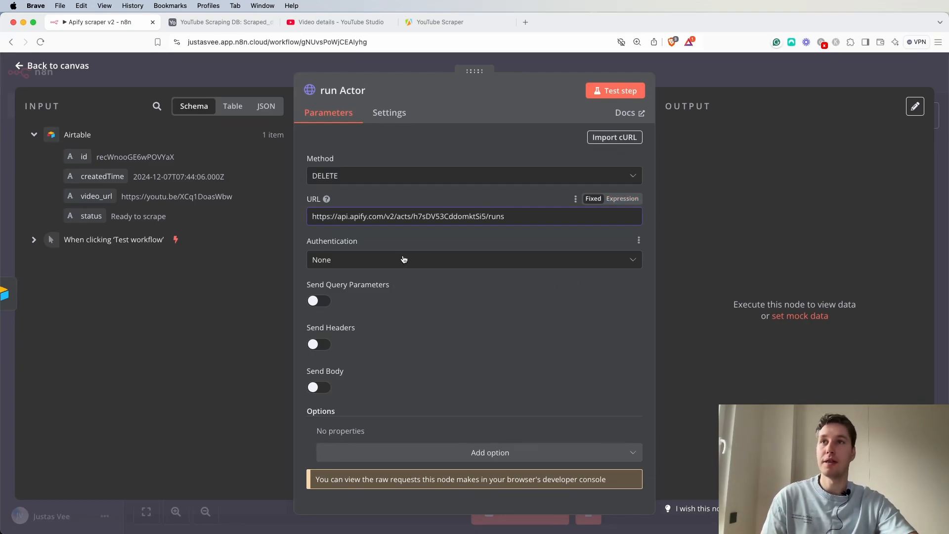
Set the node's authentication to Generic Credential Type with Header Auth as the auth type.
click(425, 258)
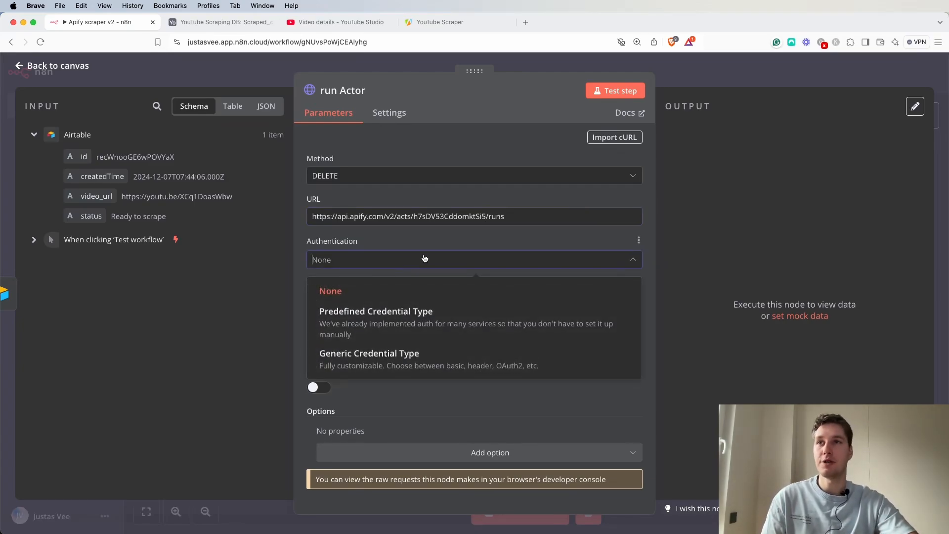
click(390, 362)
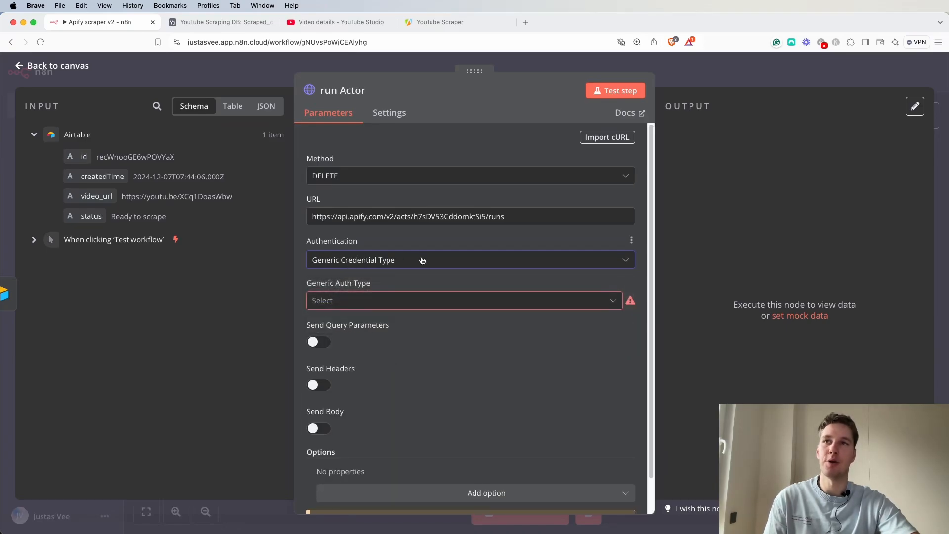
click(415, 287)
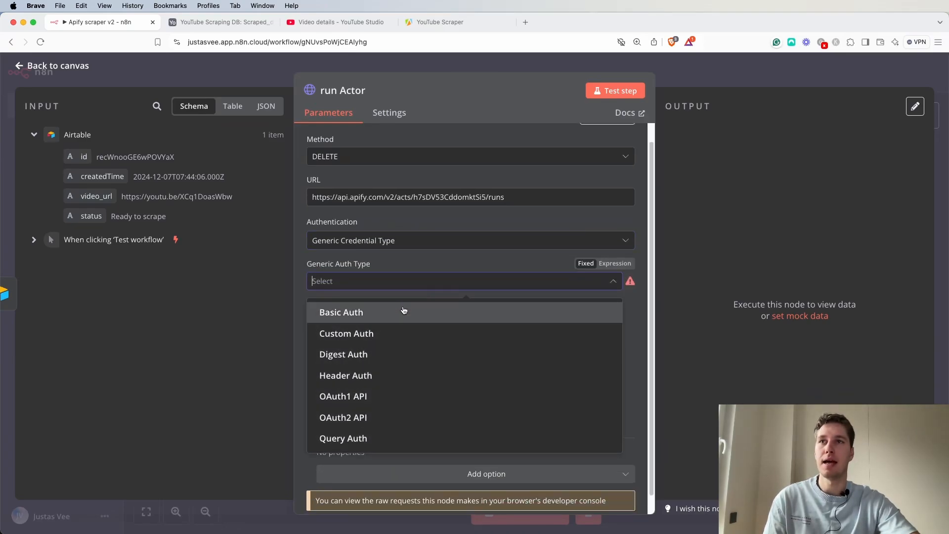
click(380, 372)
scroll(470, 307, down, 2)
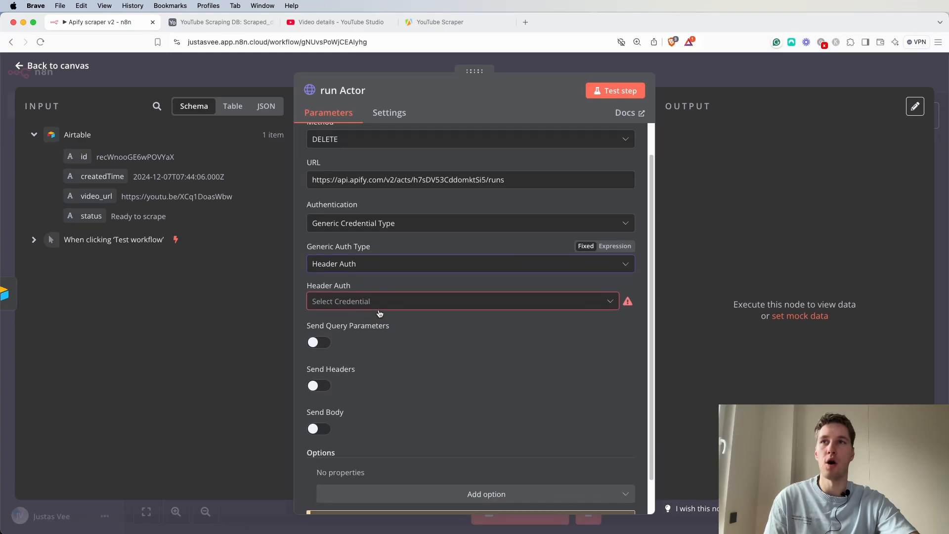
click(541, 260)
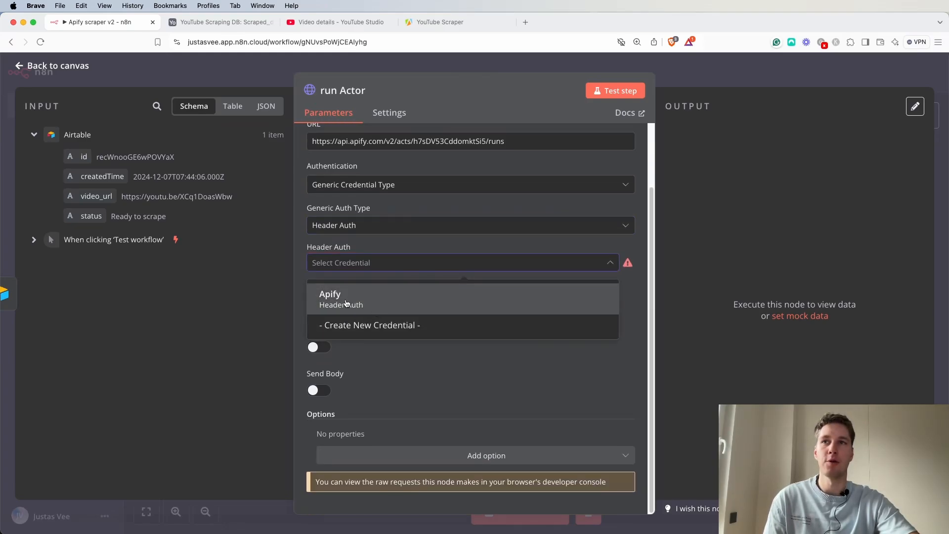
Create a new Header Auth credential named Apify v2 with header name Authorization and value Bearer.
click(356, 327)
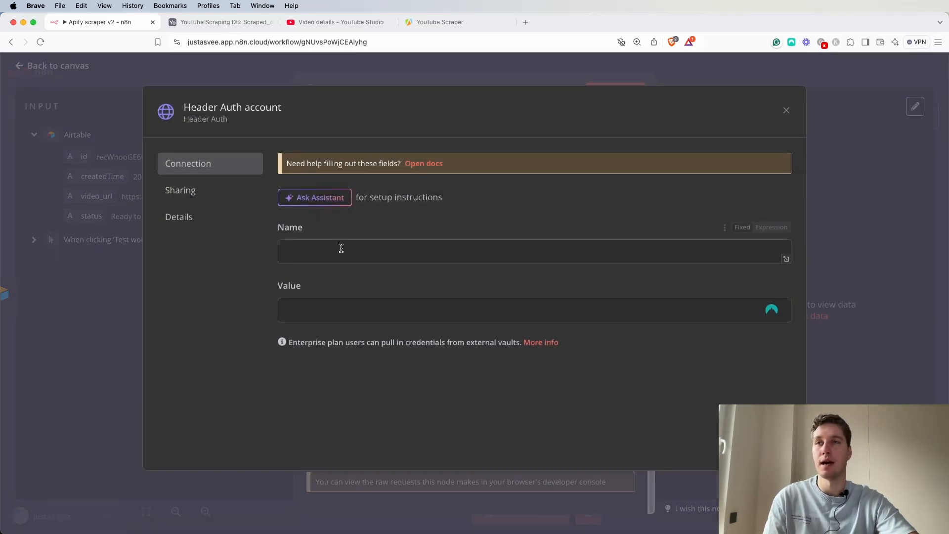
click(280, 113)
key(shift+alt+Left)
key(shift+alt+Left)
key(shift+alt+Left)
text(Apify v2)
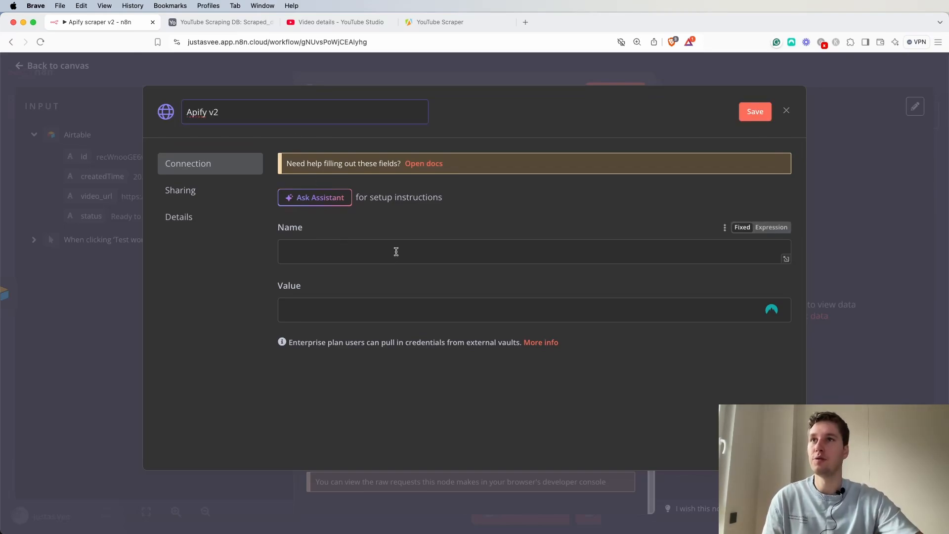
click(375, 256)
text(A)
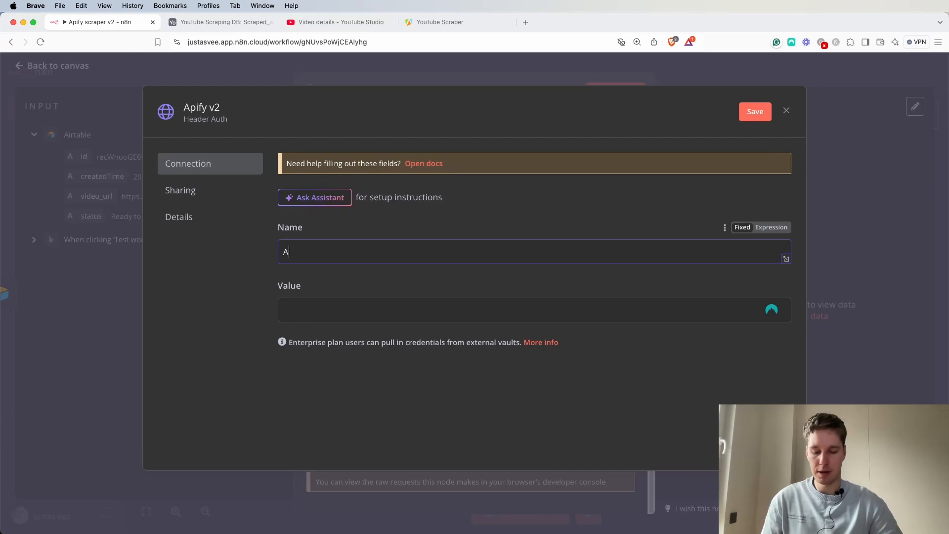
text(uthorization)
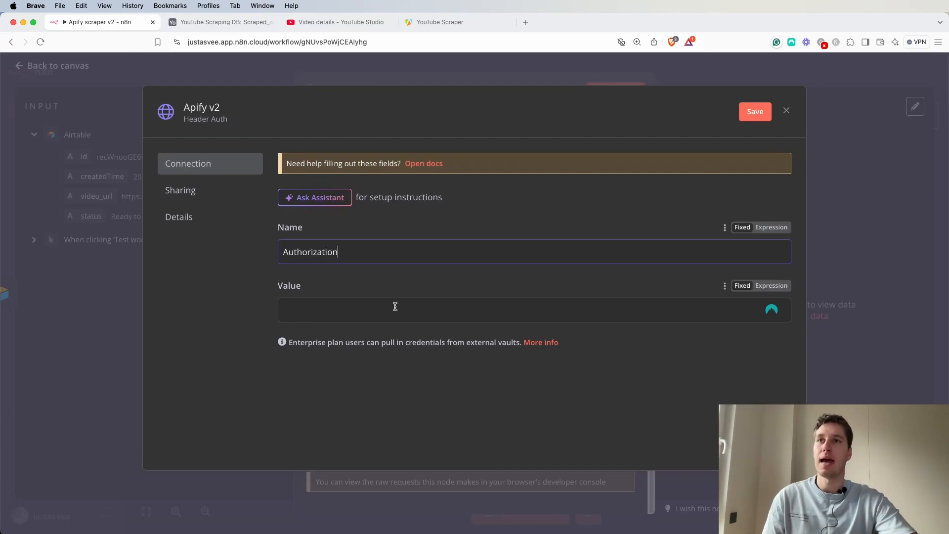
click(770, 286)
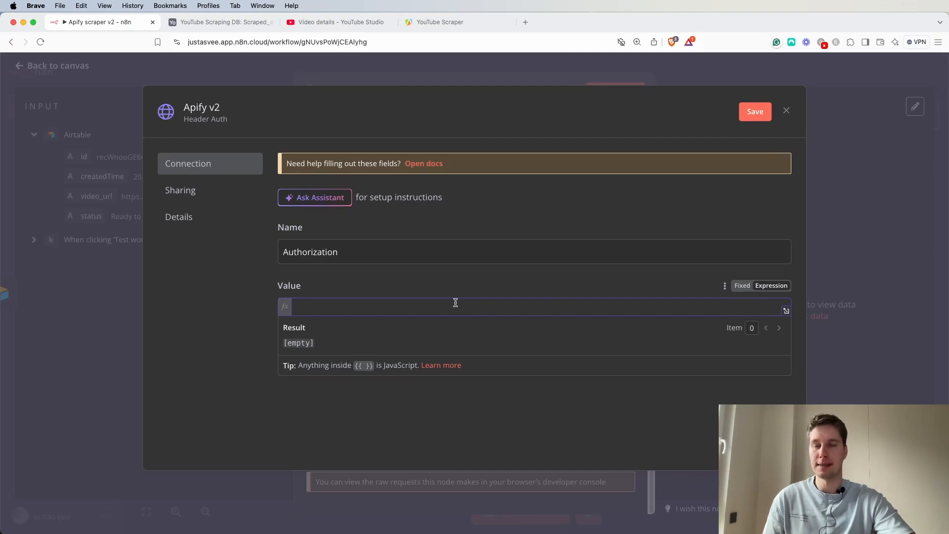
text(Bearer)
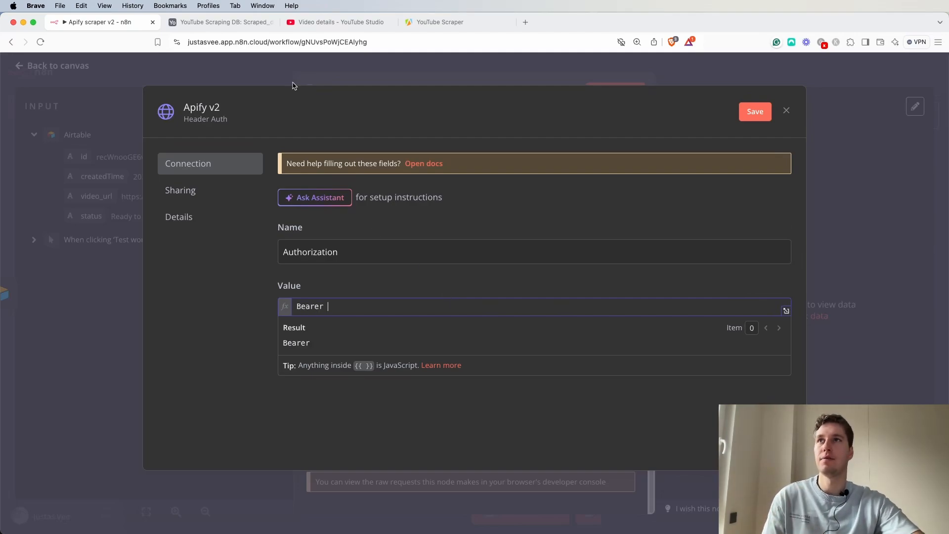
Copy the default API token from the Apify API & Integrations settings.
click(222, 22)
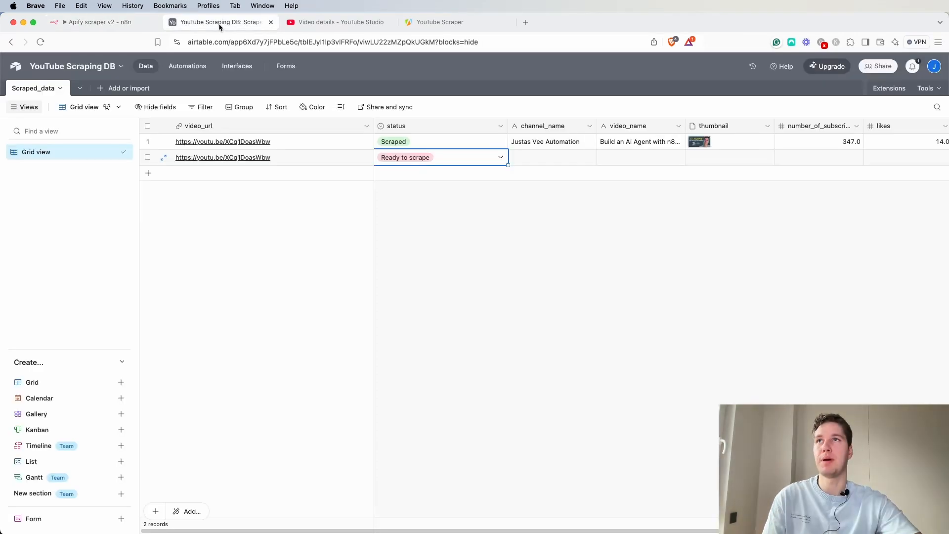
click(423, 22)
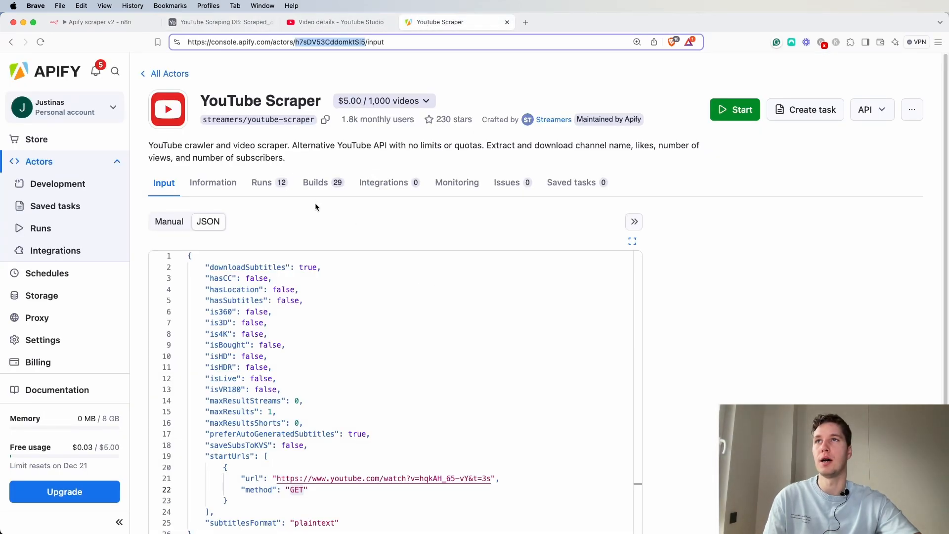
scroll(144, 329, down, 1)
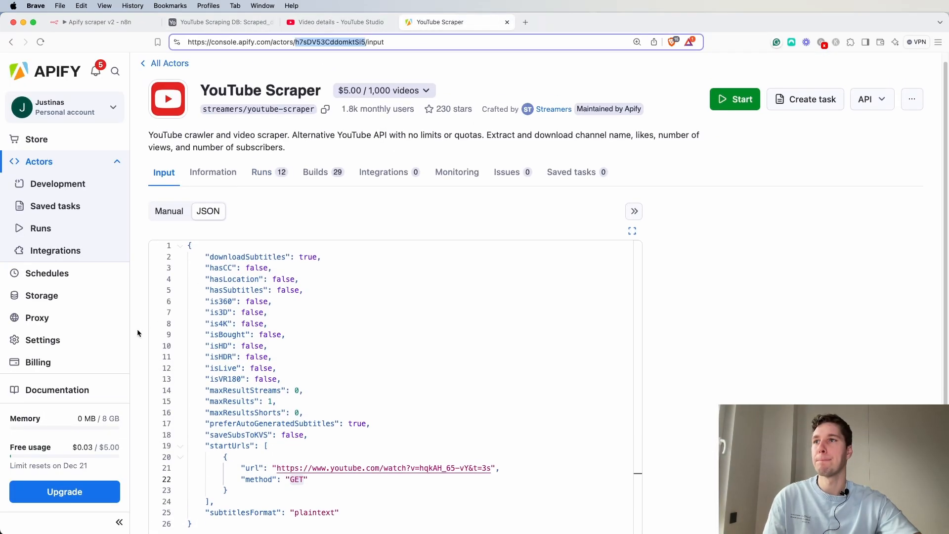
click(42, 340)
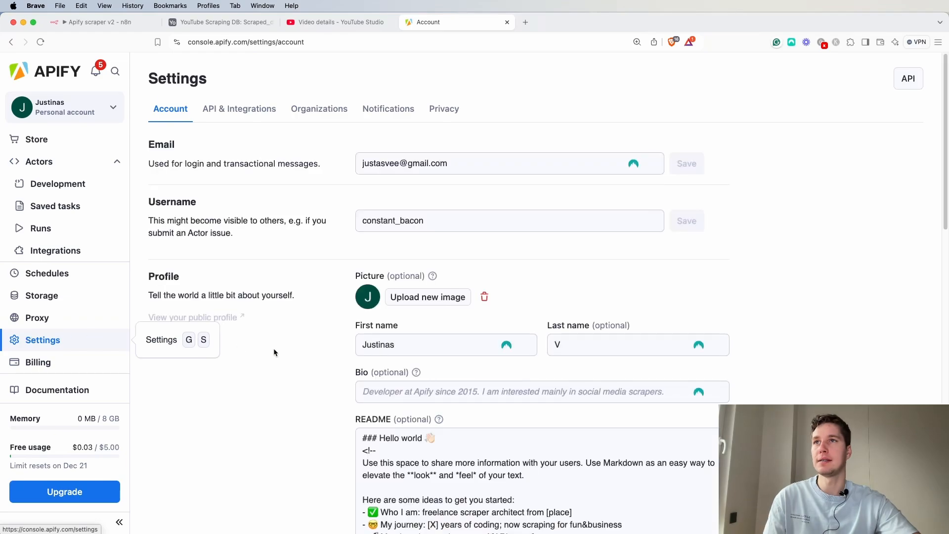
click(243, 115)
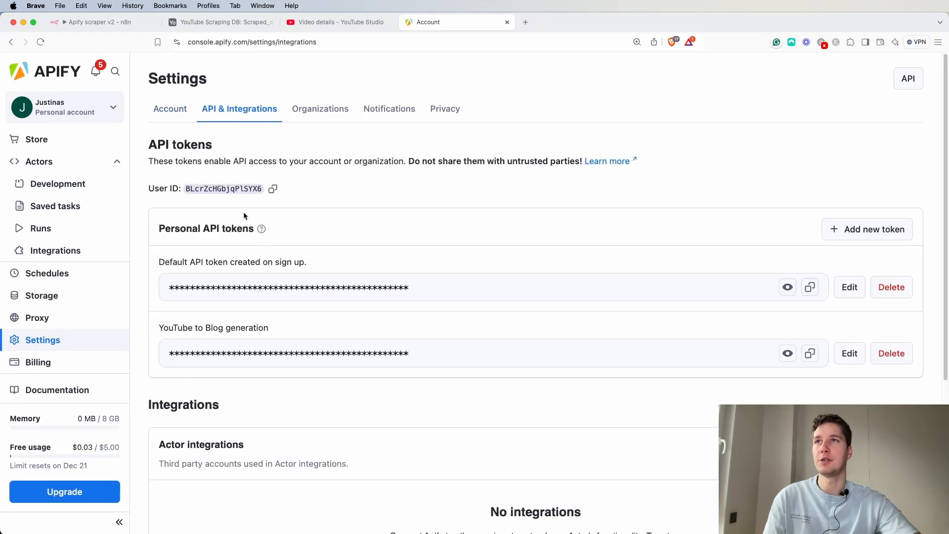
drag(170, 229, 234, 228)
click(345, 193)
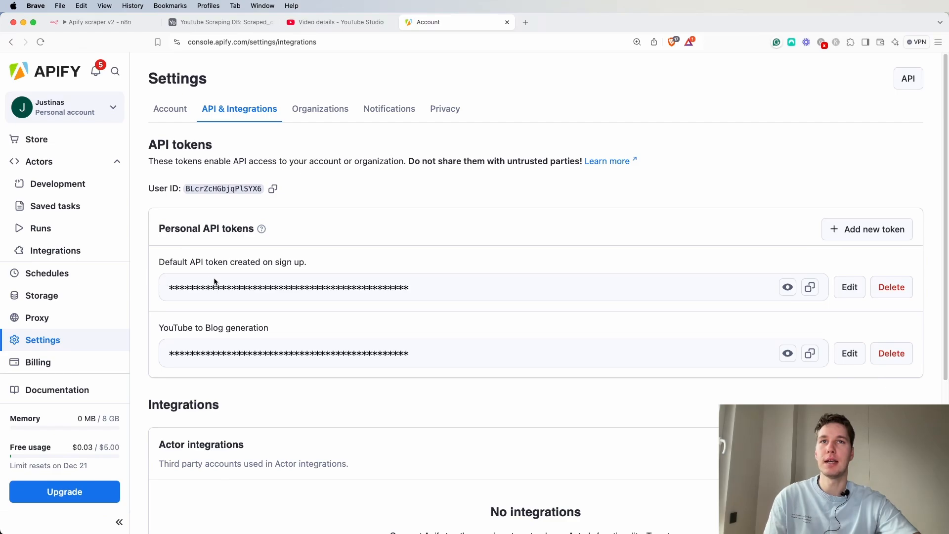
click(811, 291)
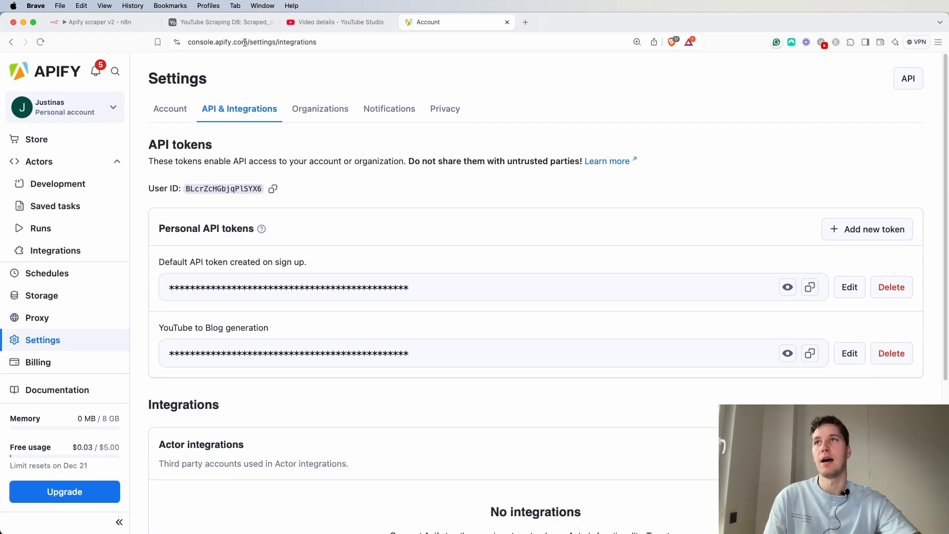
Close the new credential dialog without saving it.
click(107, 23)
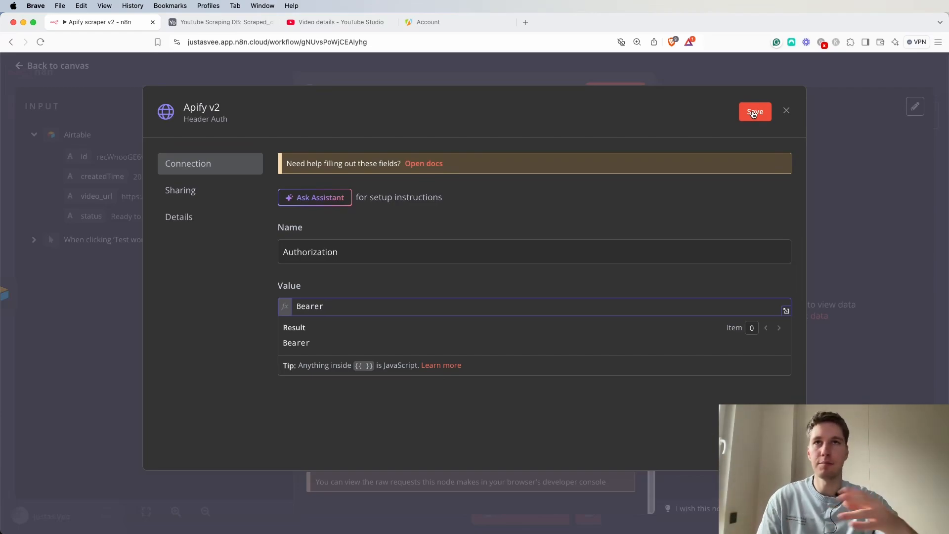
click(786, 110)
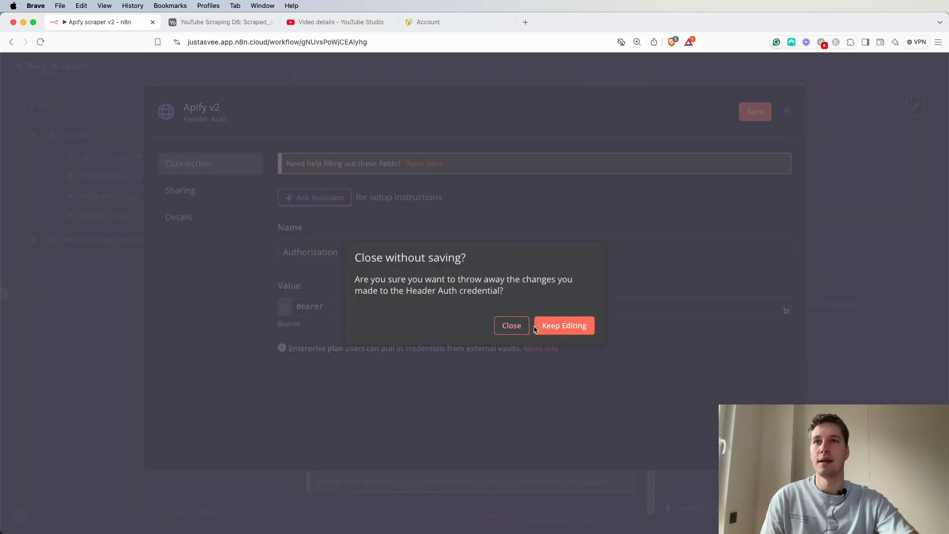
click(511, 327)
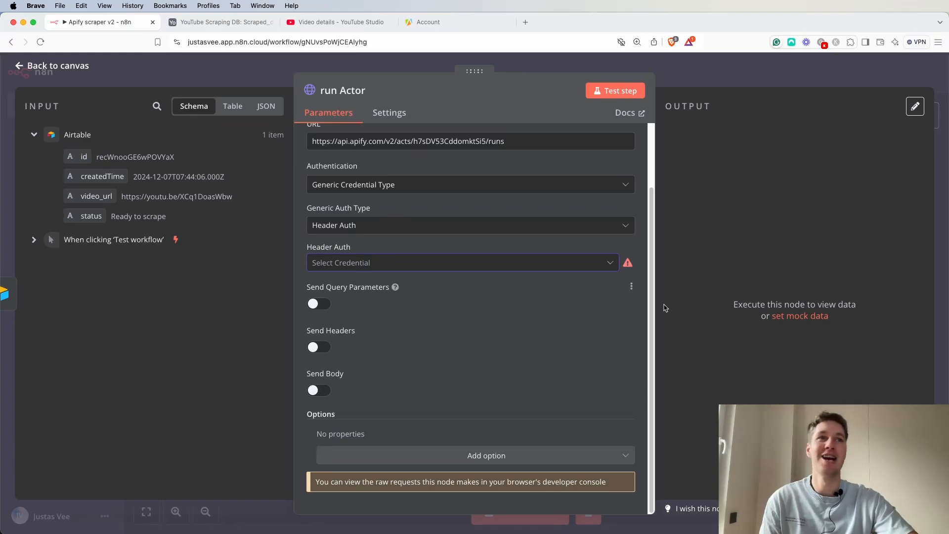
Select the existing Apify credential for the node's header authentication.
click(430, 263)
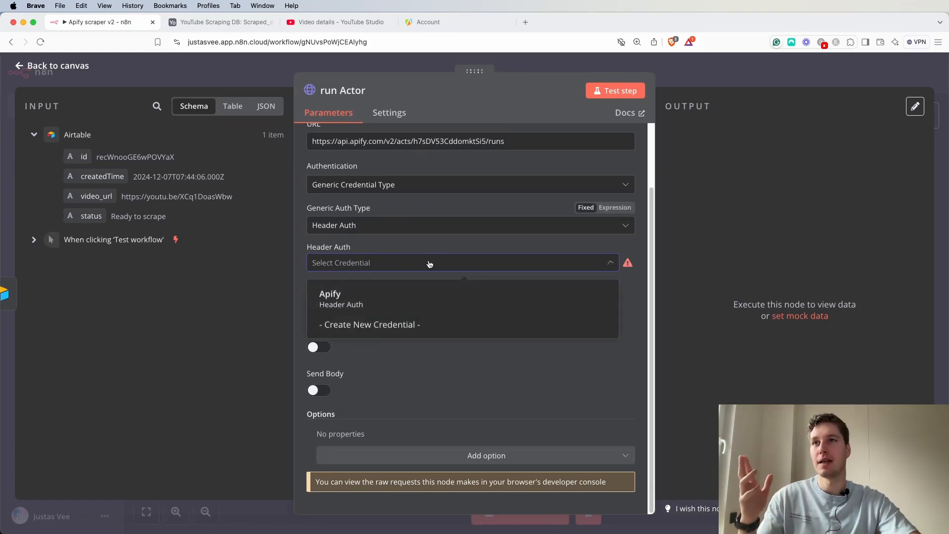
click(351, 300)
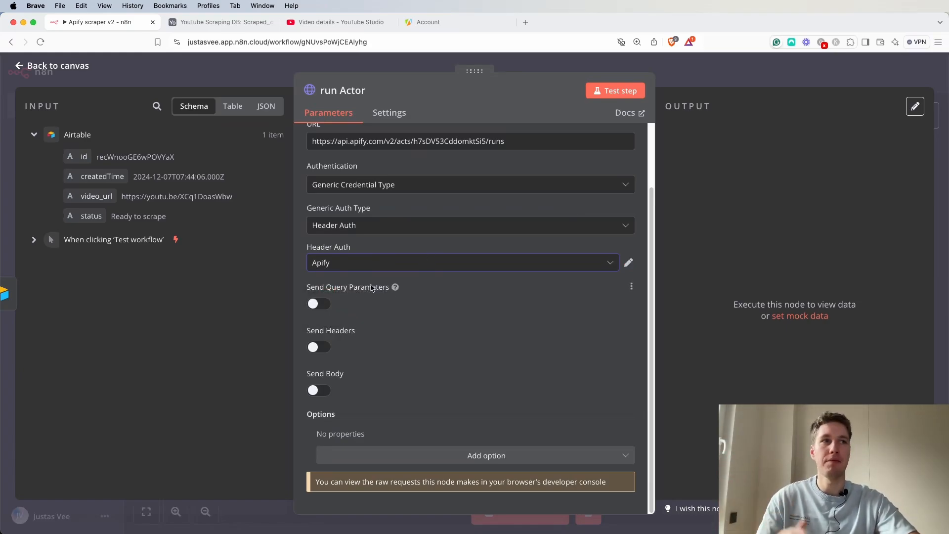
Enable sending headers and add a Content-Type header with value application/json.
click(310, 346)
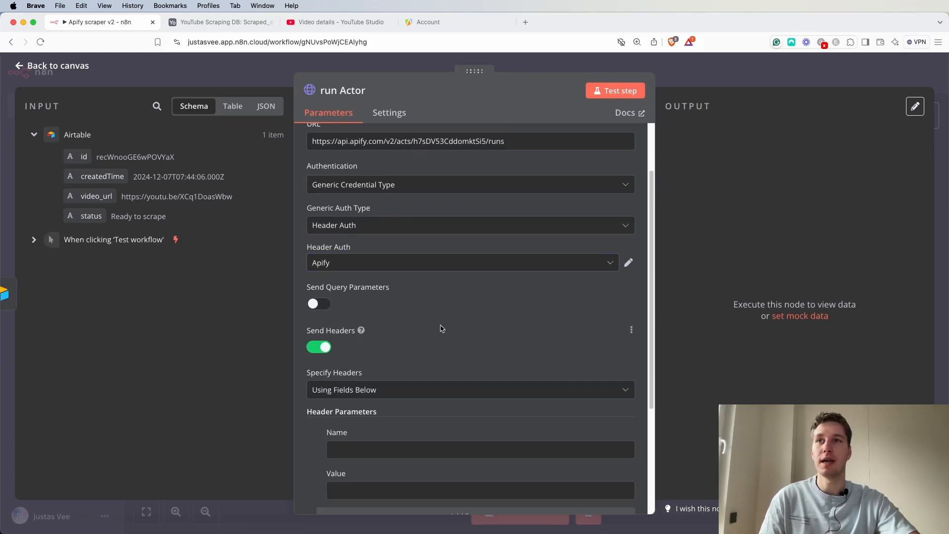
scroll(440, 329, down, 2)
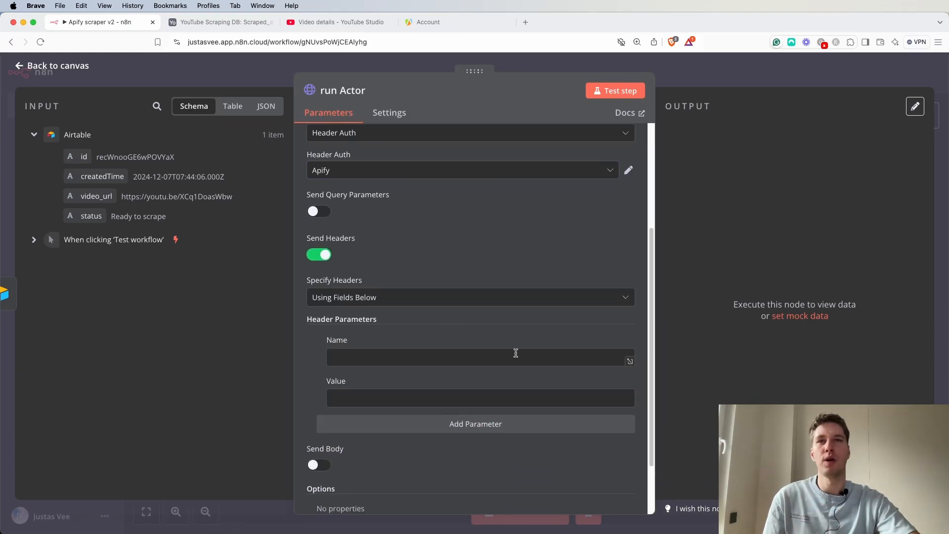
click(356, 362)
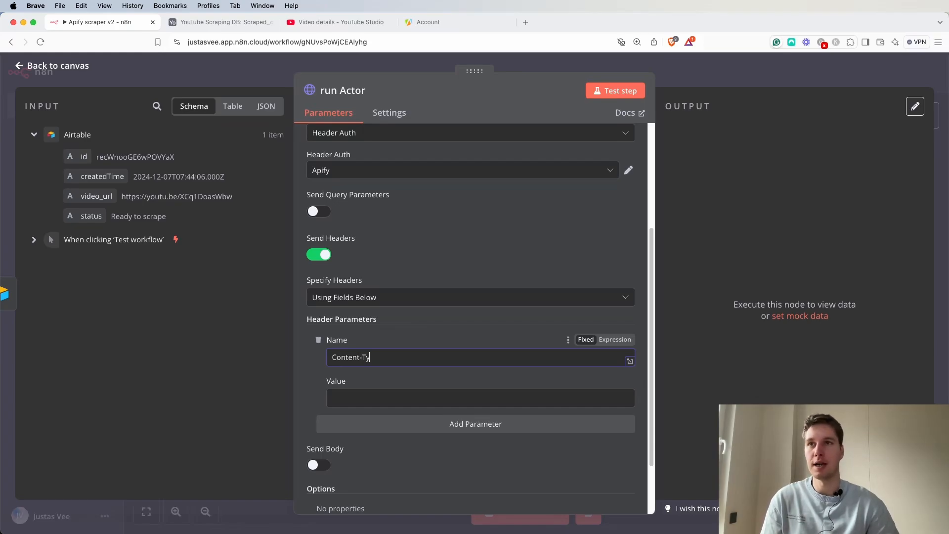
click(345, 401)
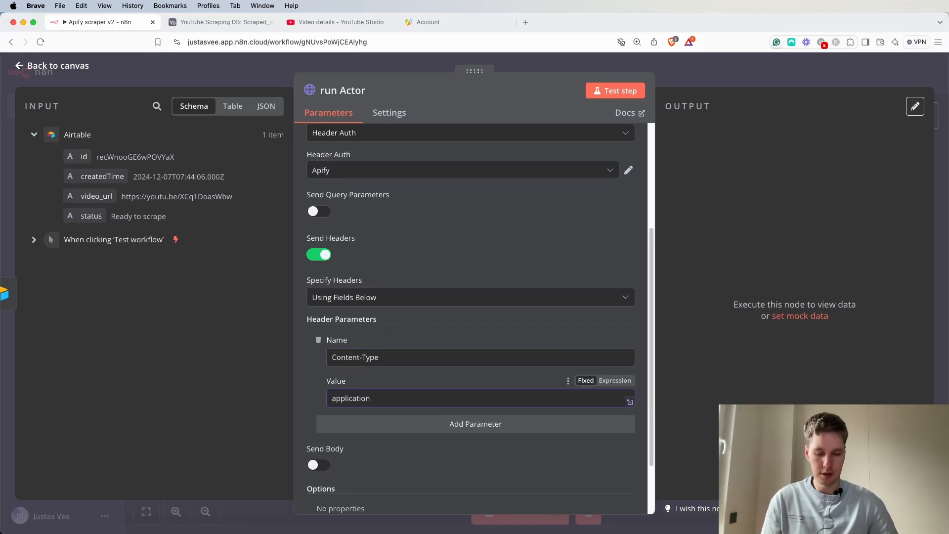
scroll(402, 339, down, 3)
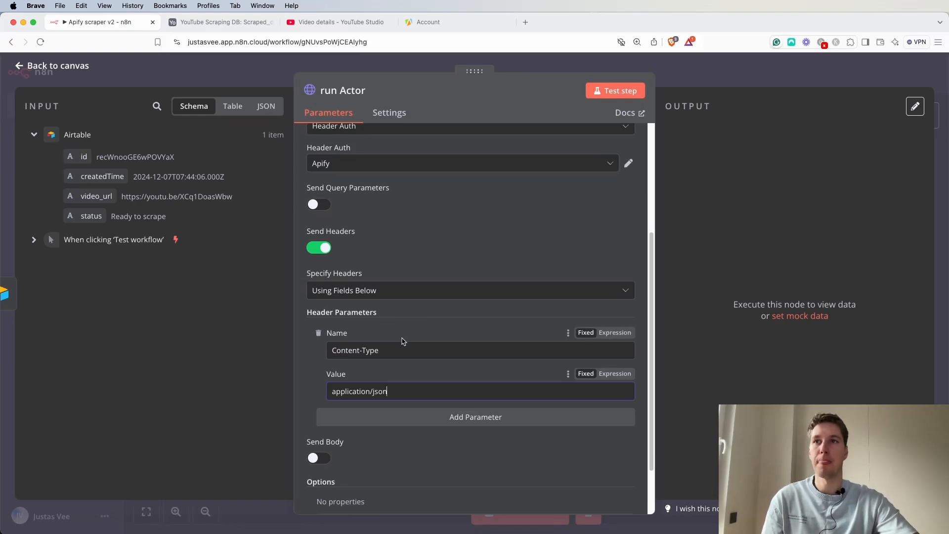
Enable sending a body and specify the JSON body using JSON as an expression.
click(306, 389)
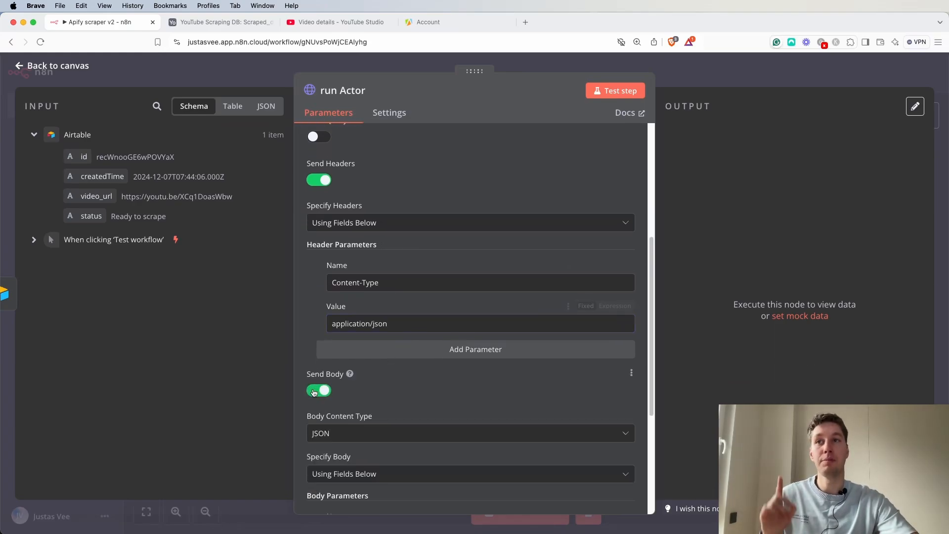
scroll(388, 369, down, 4)
scroll(385, 364, down, 4)
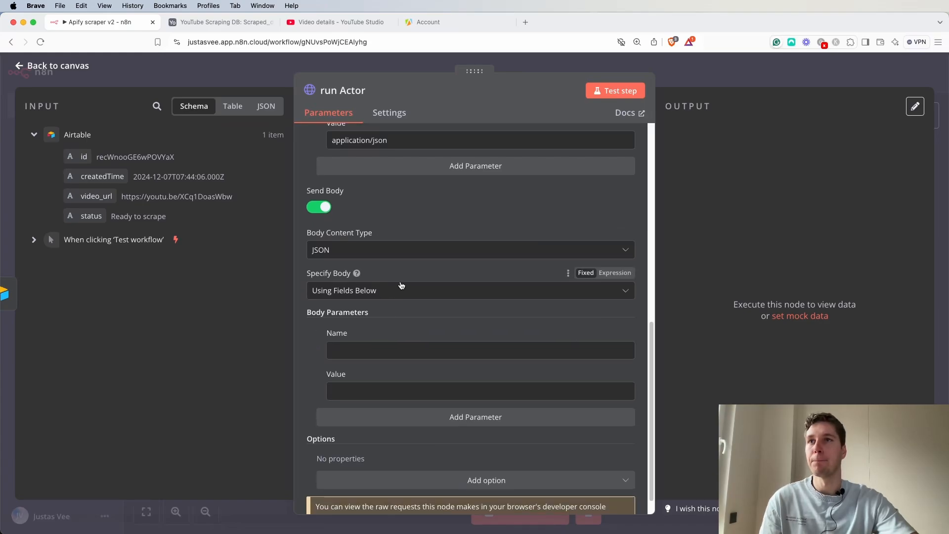
click(401, 290)
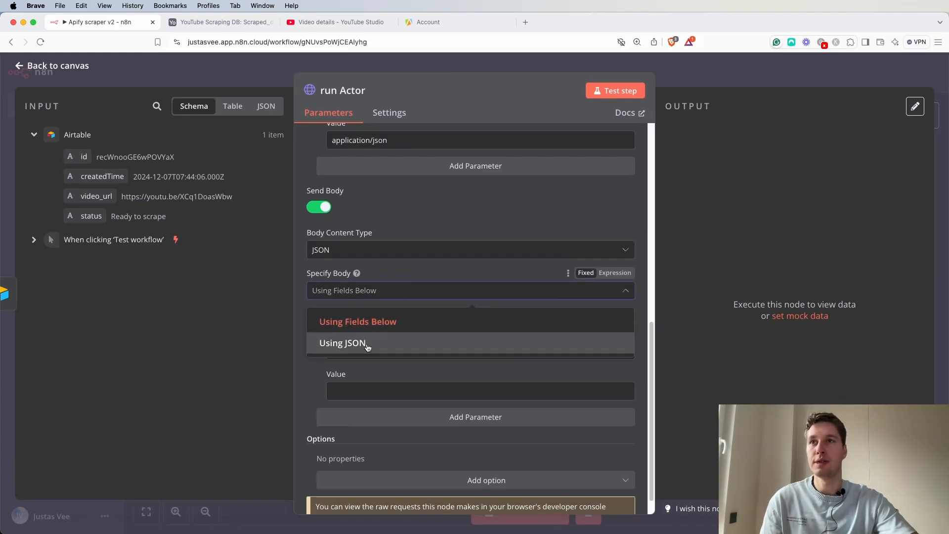
click(366, 345)
click(614, 341)
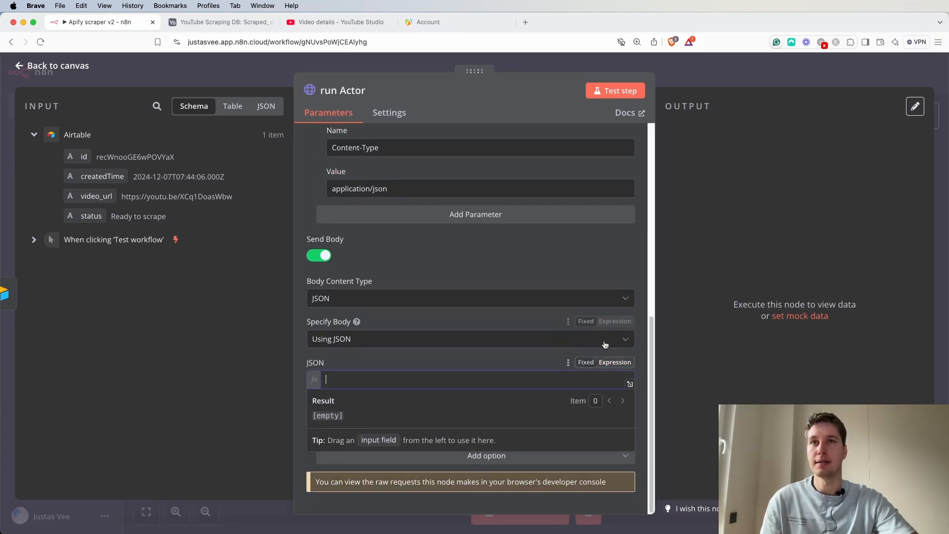
Copy the YouTube Scraper actor's JSON input from the Apify console.
click(455, 24)
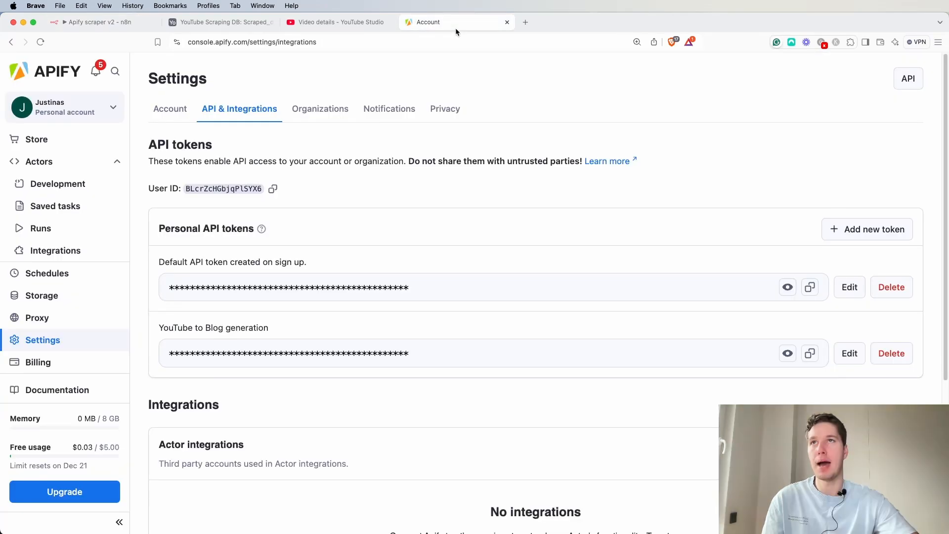
click(46, 161)
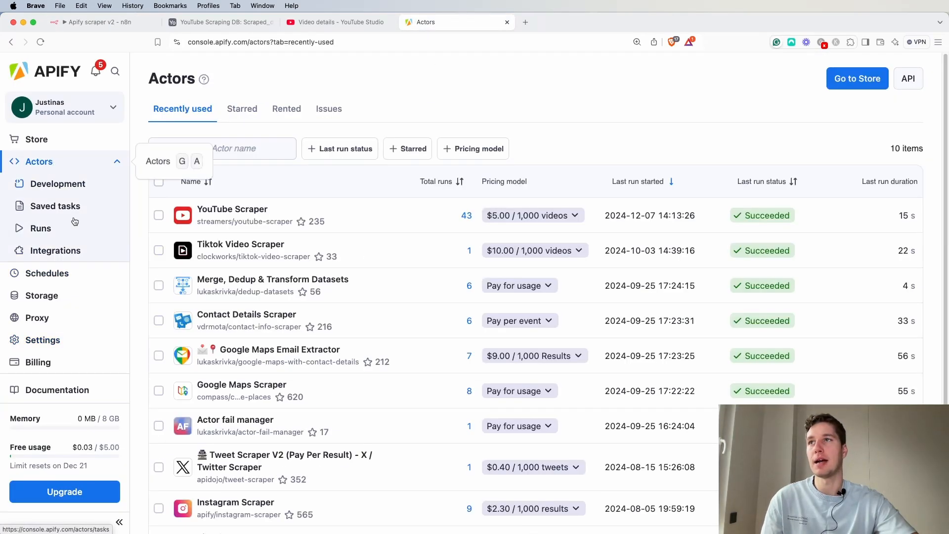
click(236, 212)
scroll(316, 313, down, 4)
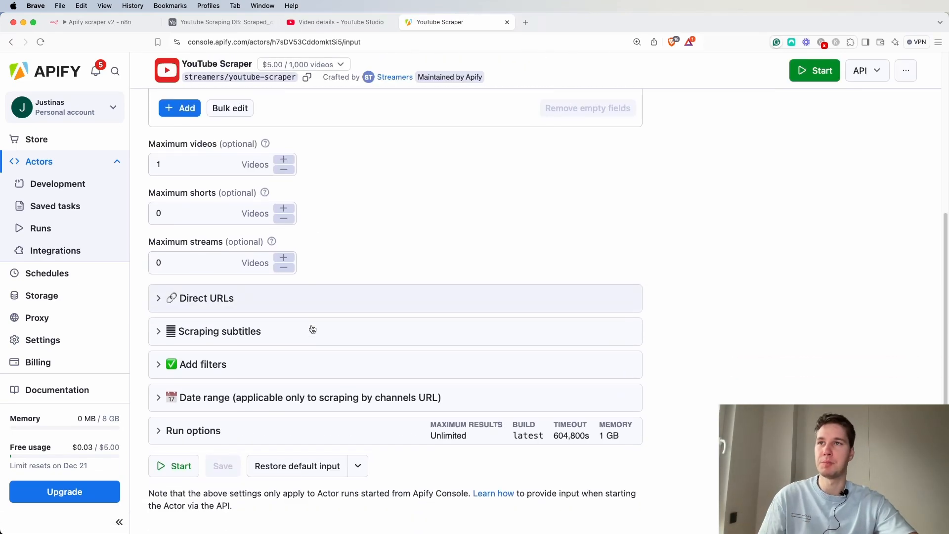
scroll(312, 328, down, 1)
scroll(246, 336, up, 5)
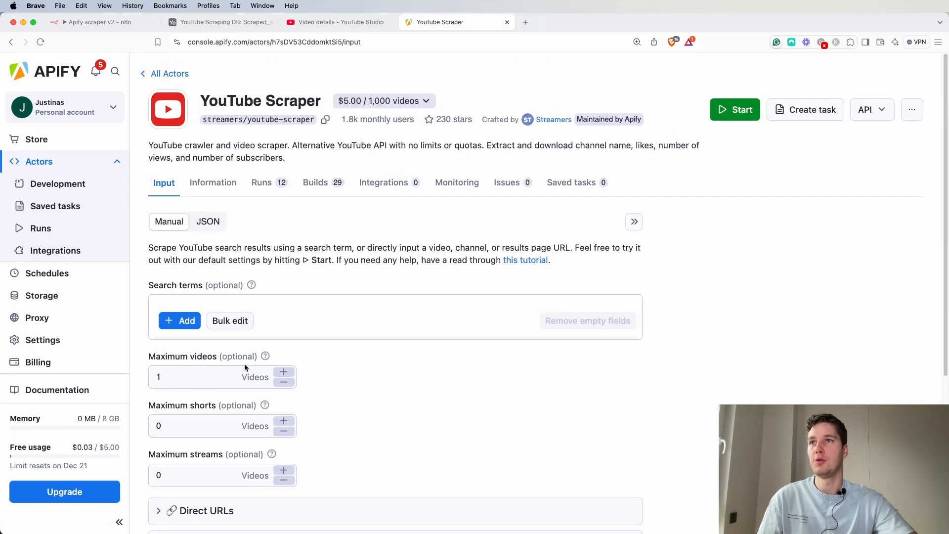
click(207, 224)
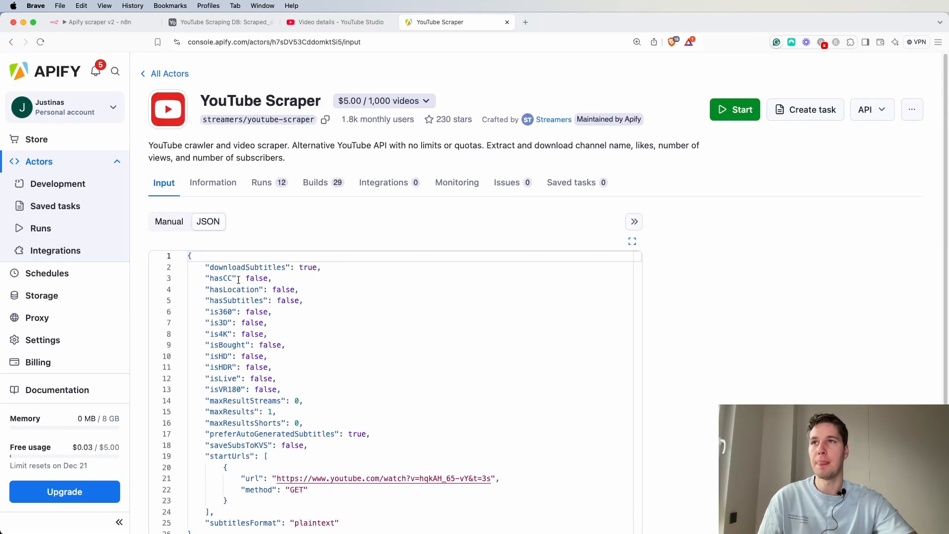
drag(190, 255, 192, 532)
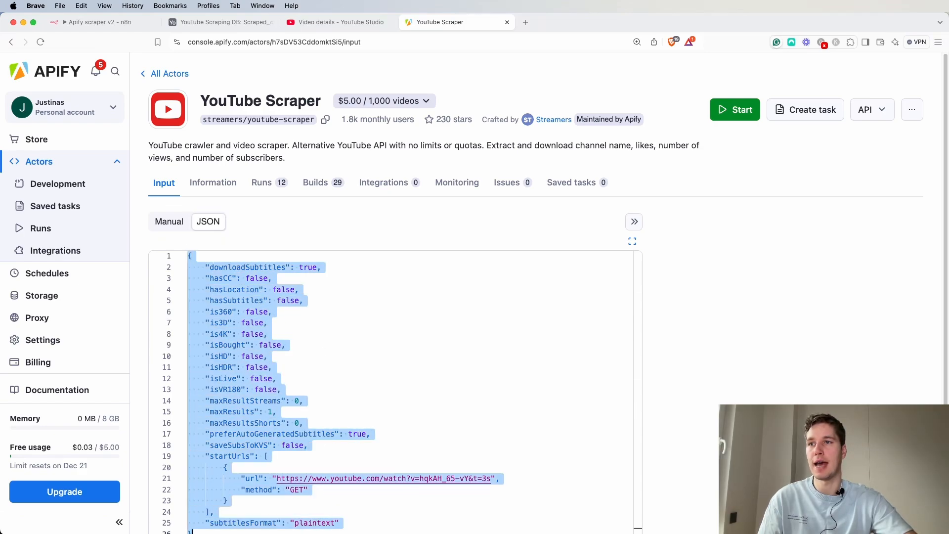
drag(340, 527, 341, 524)
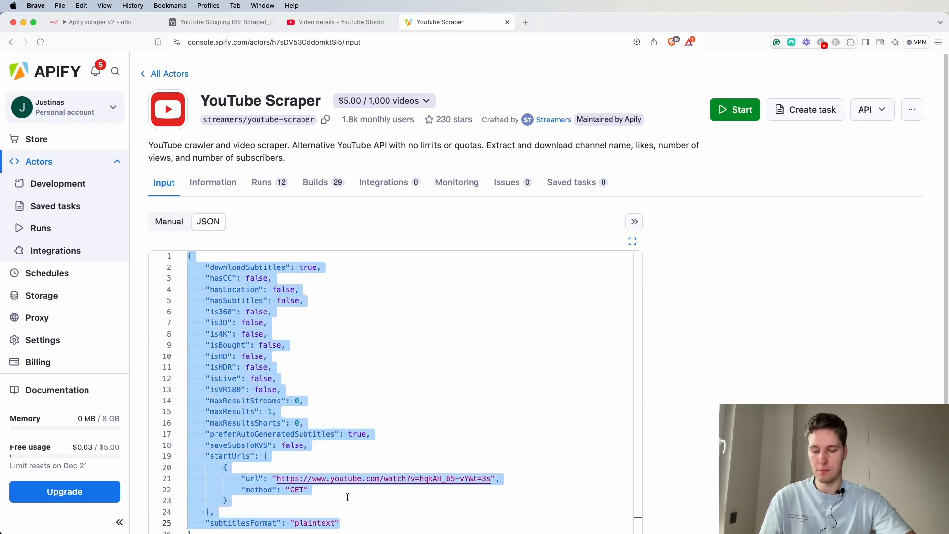
scroll(435, 477, down, 3)
drag(223, 411, 180, 145)
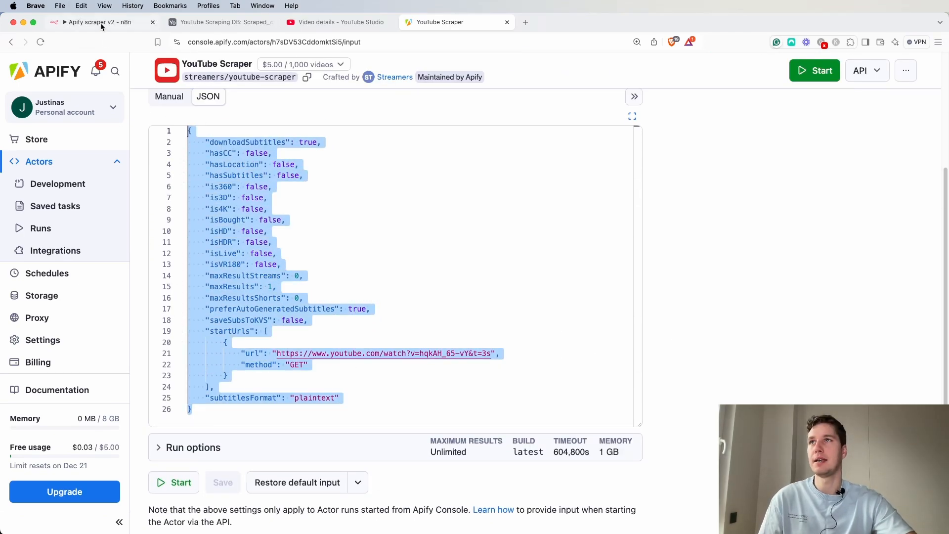
Paste the copied input into the node's JSON body and open the expression editor.
click(87, 22)
key(super+v)
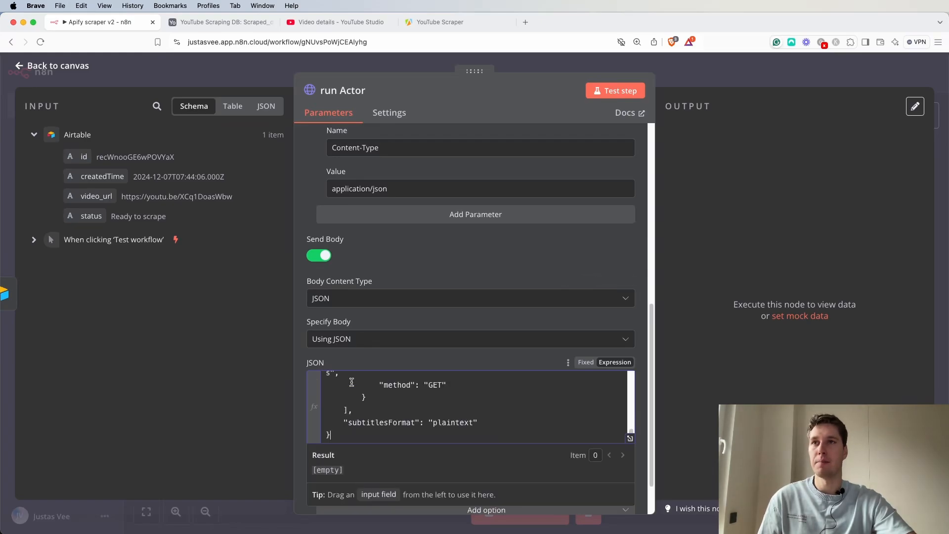
click(629, 438)
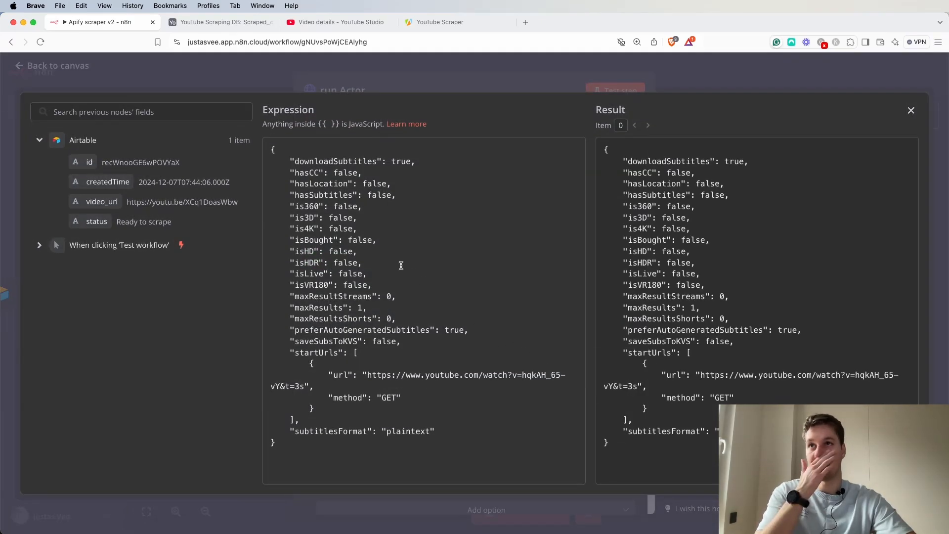
Replace the sample url in startUrls with the Airtable video_url field and close the expression editor.
drag(272, 148, 480, 460)
click(480, 460)
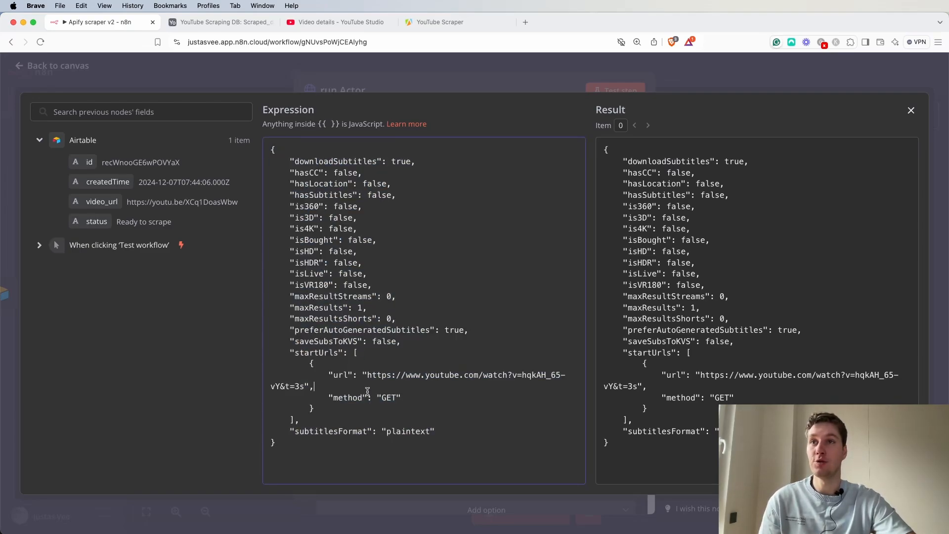
drag(368, 377, 305, 390)
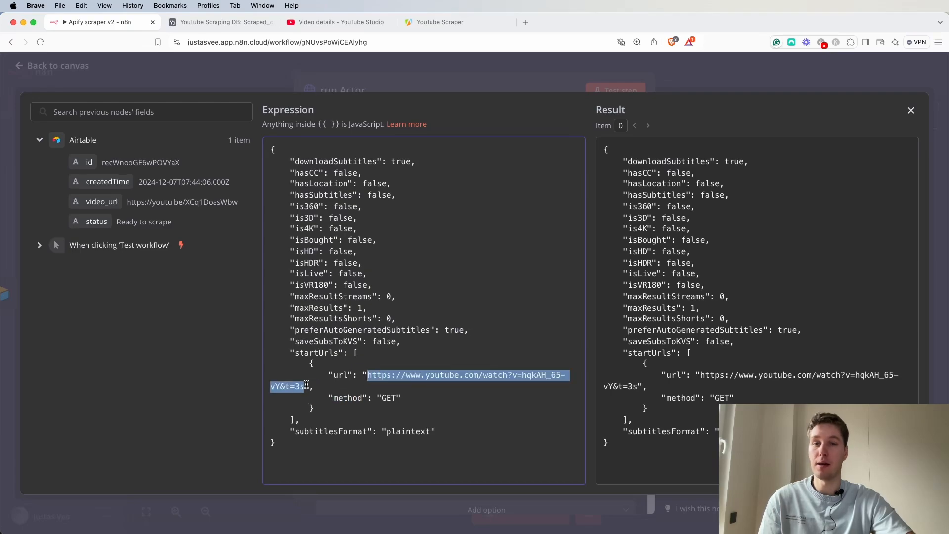
key(BackSpace)
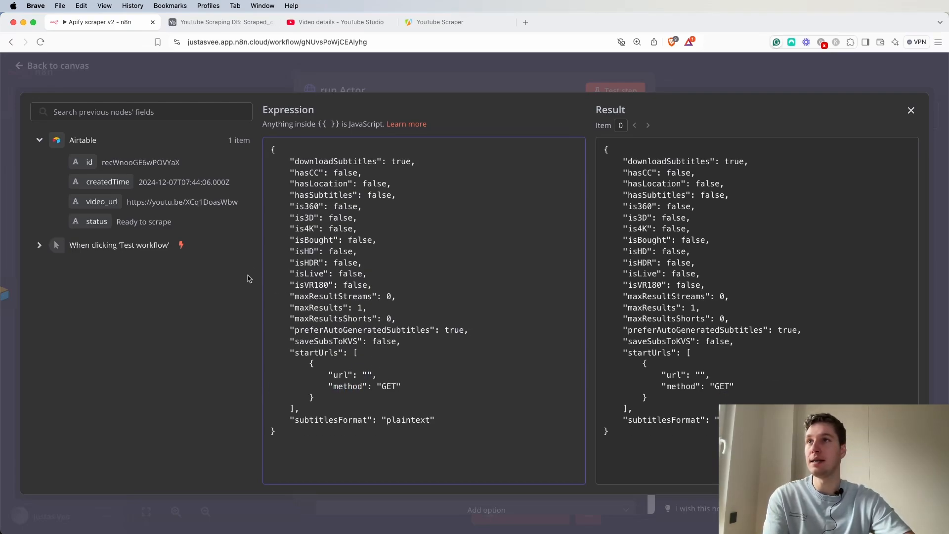
drag(113, 212, 369, 379)
click(470, 426)
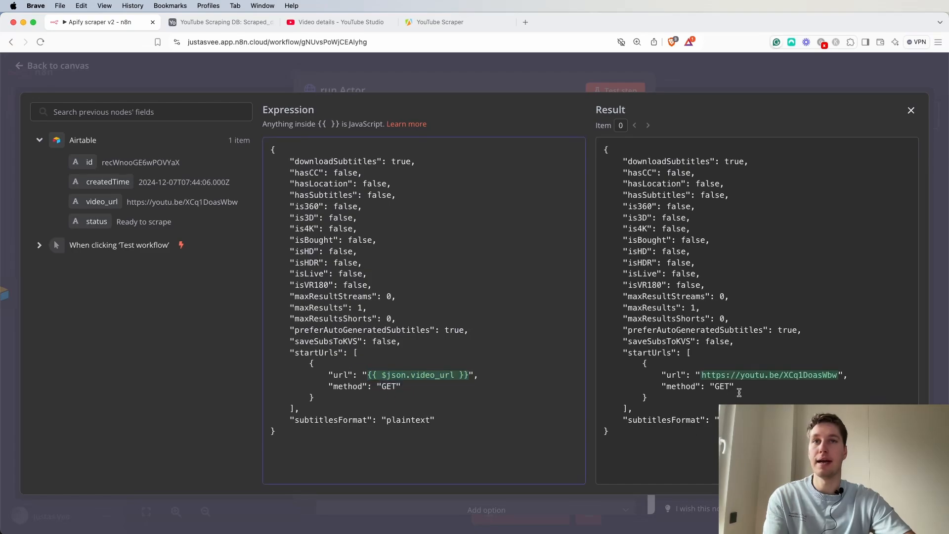
drag(707, 374, 829, 376)
click(845, 376)
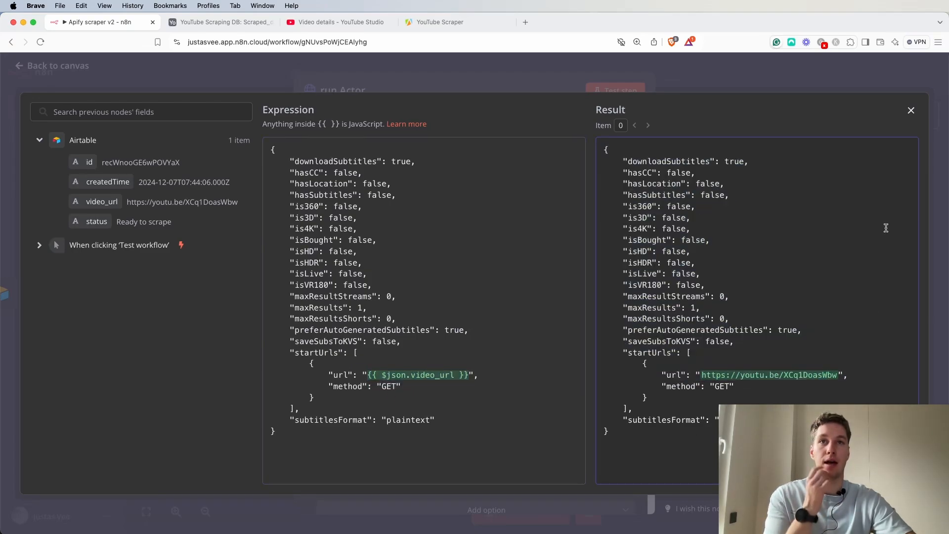
click(912, 112)
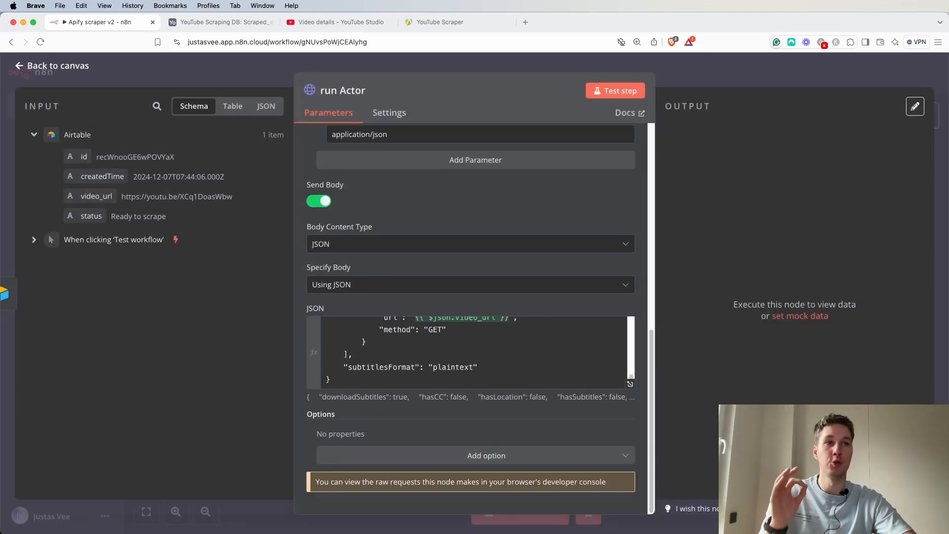
Test-run the run Actor node and read the returned error.
scroll(575, 310, up, 10)
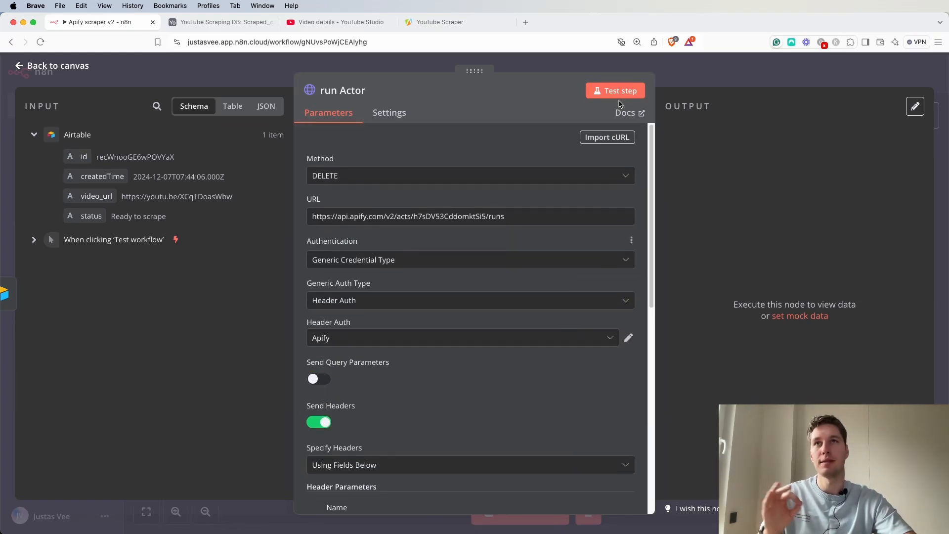
click(623, 92)
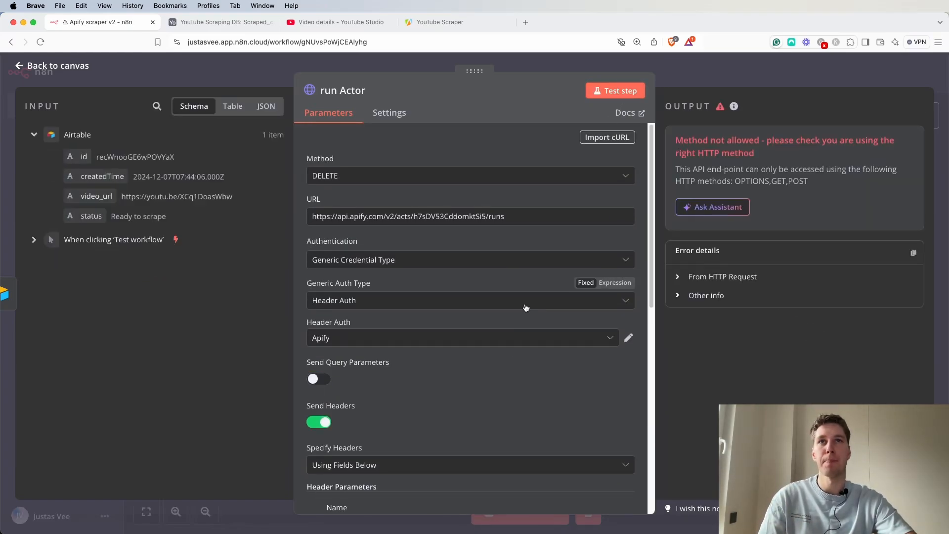
drag(693, 139, 866, 159)
click(853, 197)
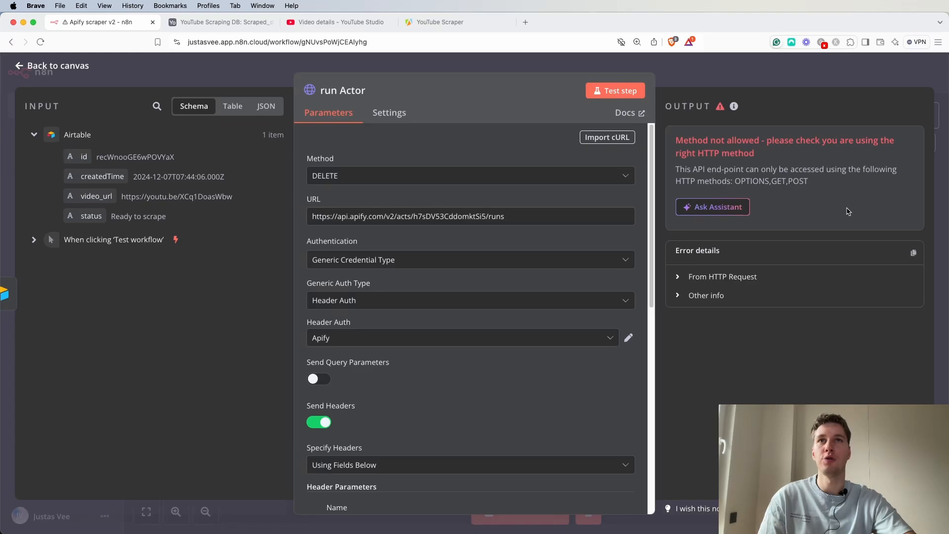
Set the HTTP request method to POST.
click(439, 178)
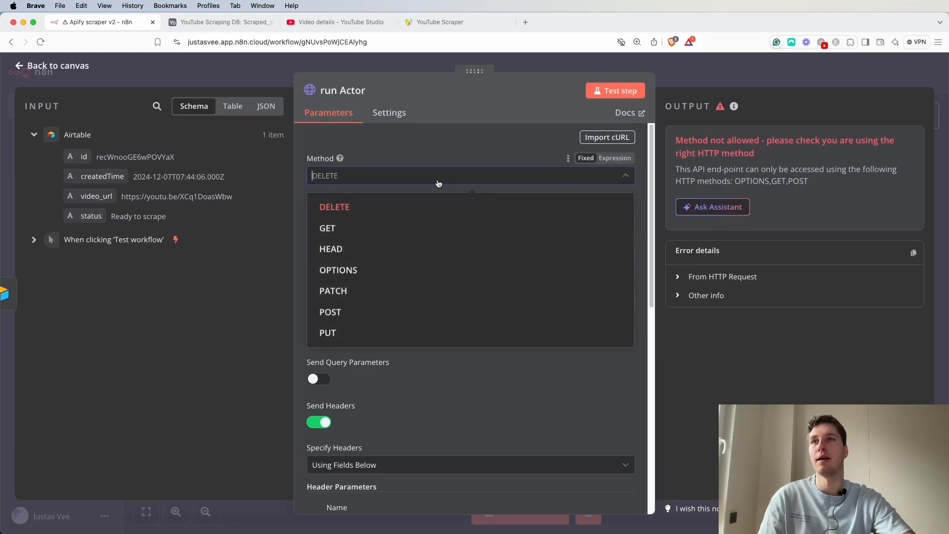
click(334, 313)
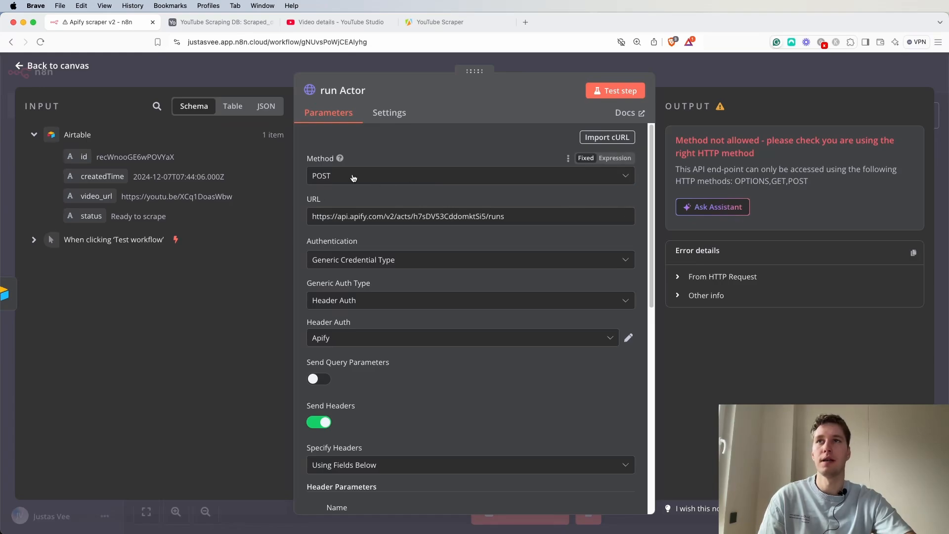
scroll(438, 323, down, 10)
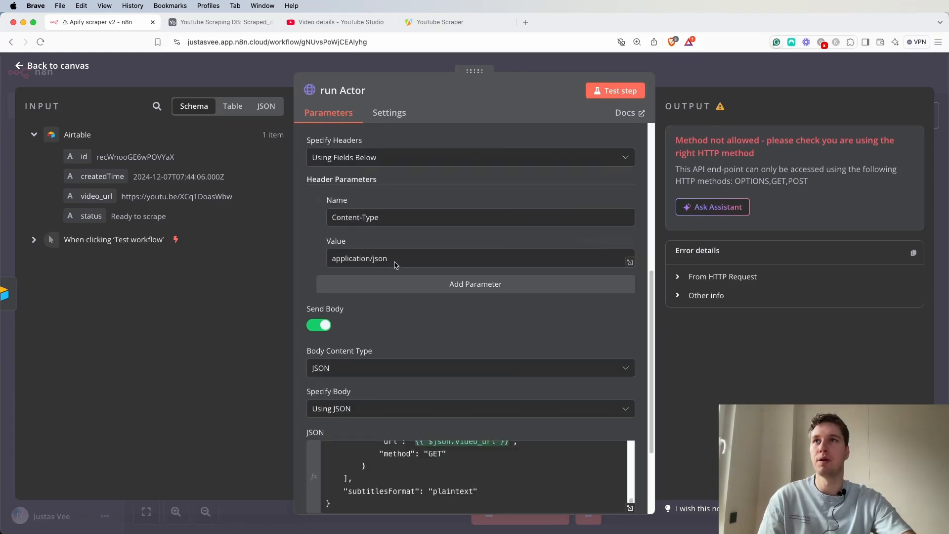
scroll(488, 255, up, 10)
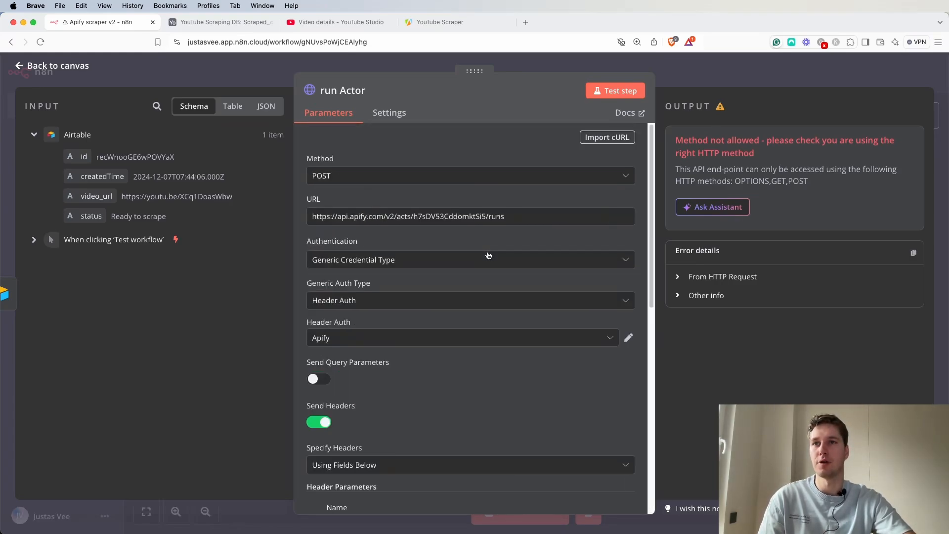
Test the node again and review the returned run data.
click(621, 93)
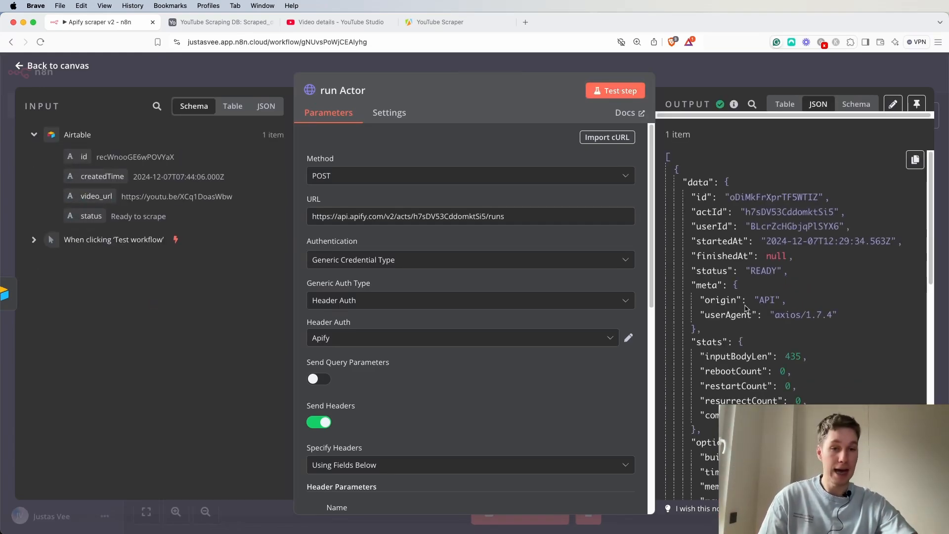
scroll(747, 308, down, 8)
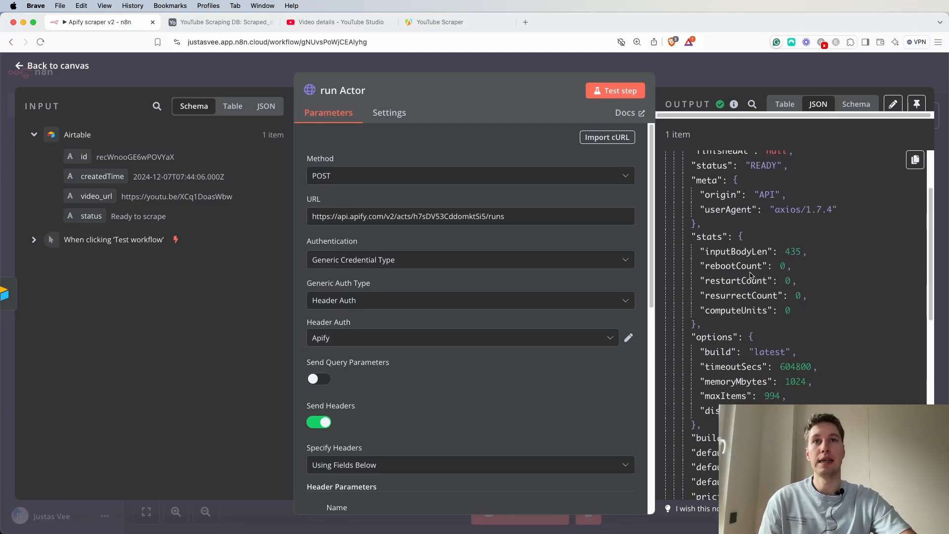
scroll(747, 280, down, 12)
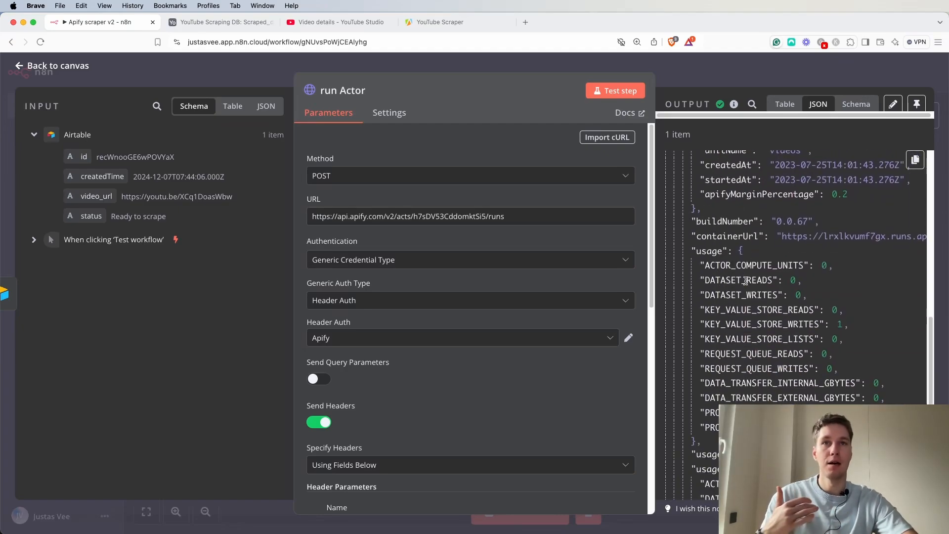
Review the run Actor node's JSON output and pin its data.
scroll(743, 277, down, 3)
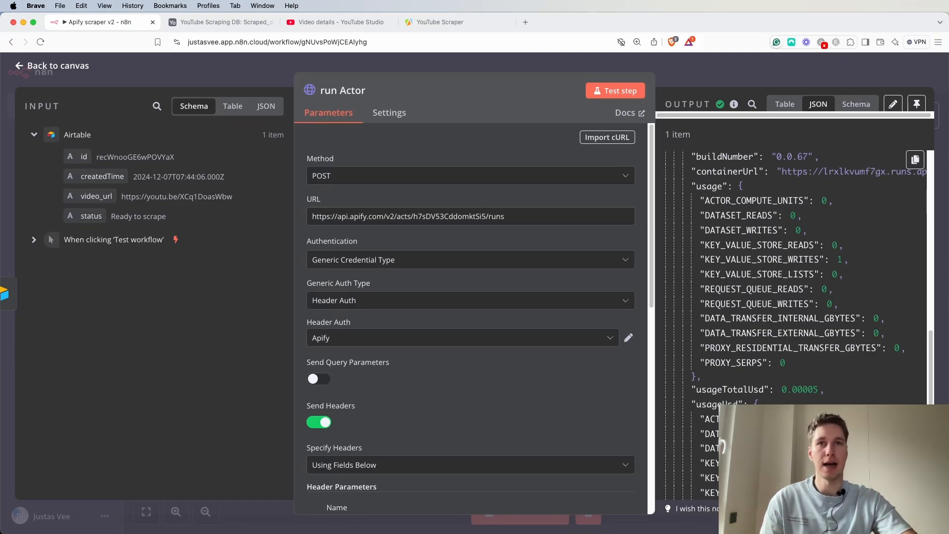
scroll(716, 419, down, 3)
drag(726, 359, 778, 385)
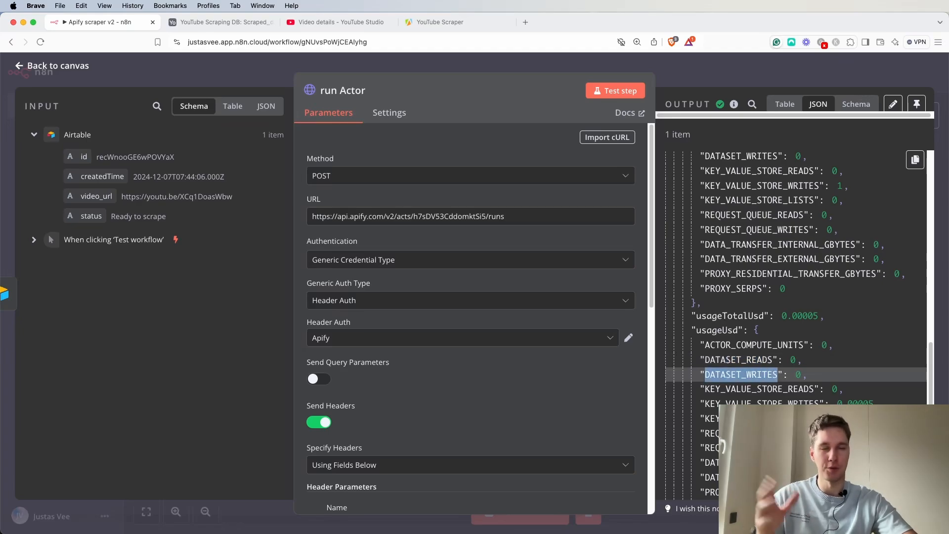
scroll(803, 342, up, 10)
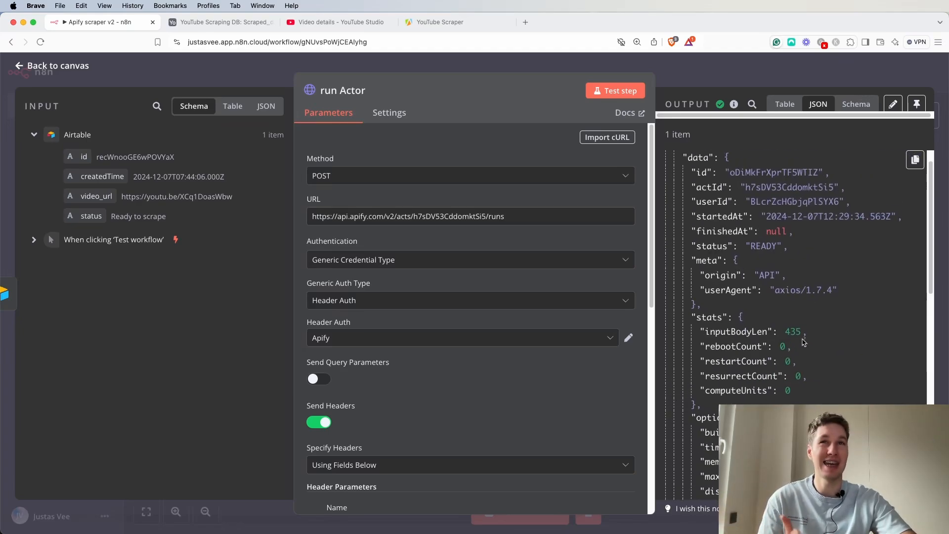
scroll(803, 342, up, 1)
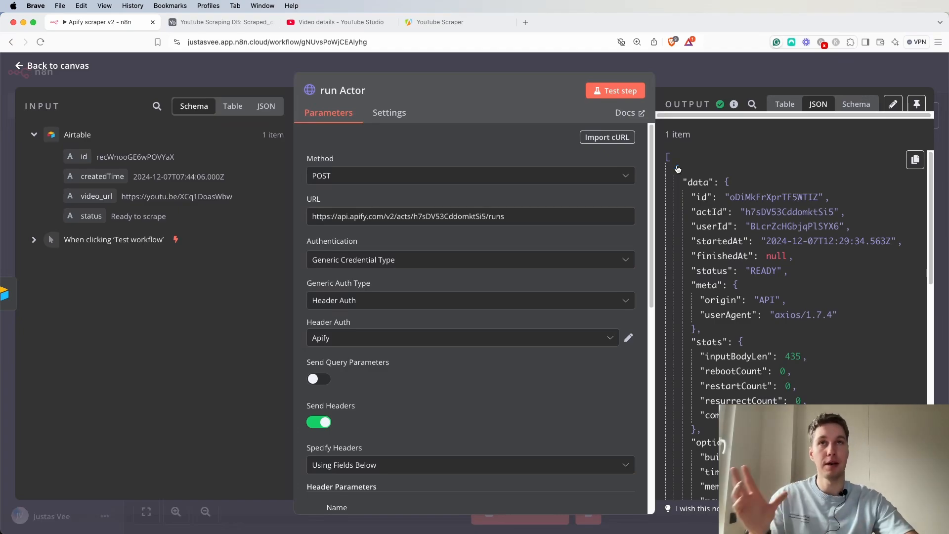
click(917, 105)
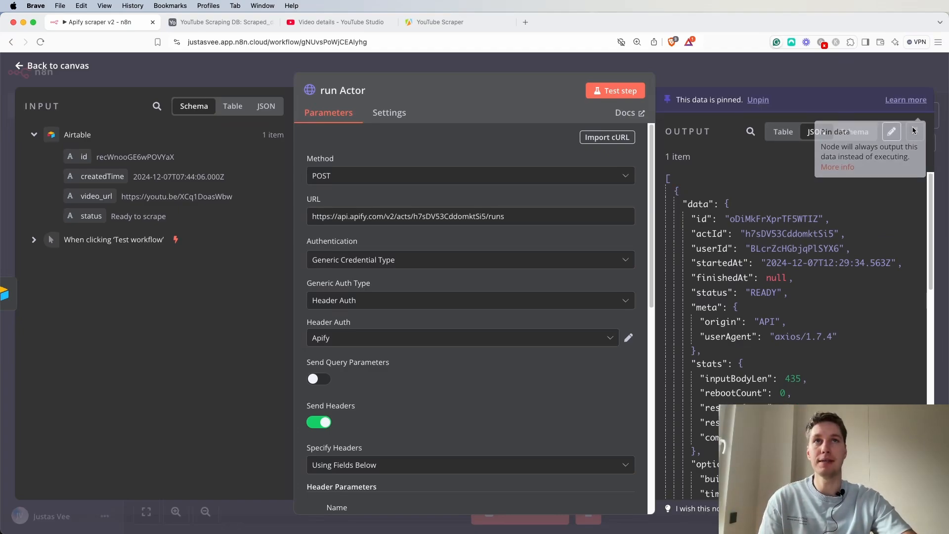
Add an HTTP Request node after the run Actor node.
click(807, 66)
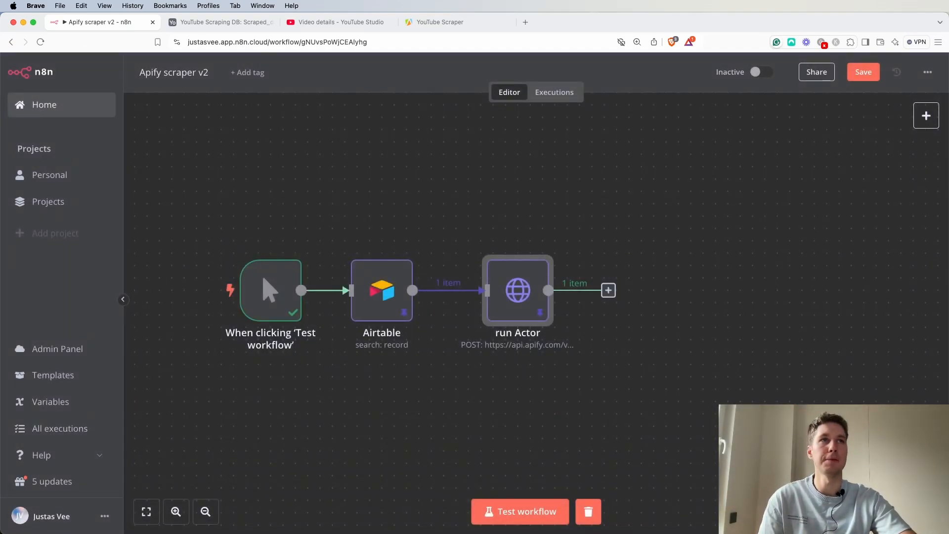
key(super+Tab)
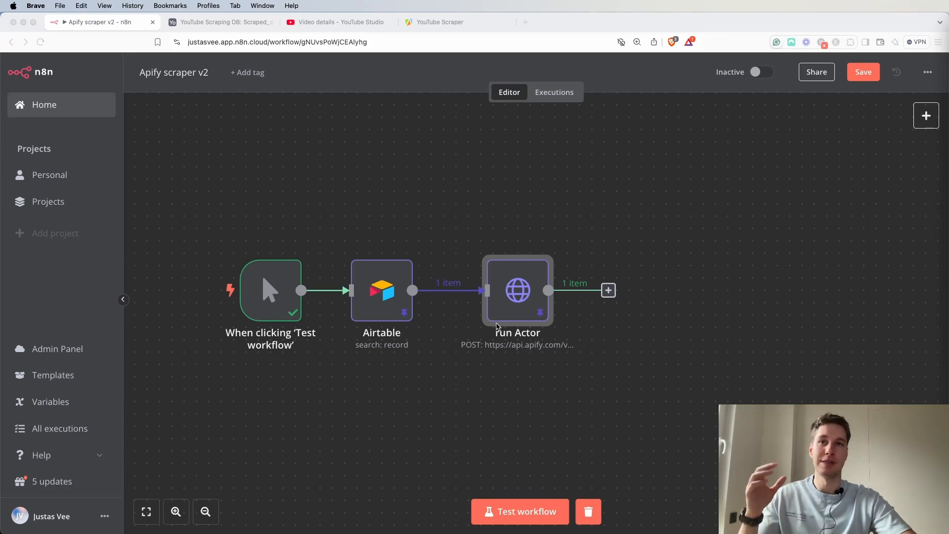
click(608, 290)
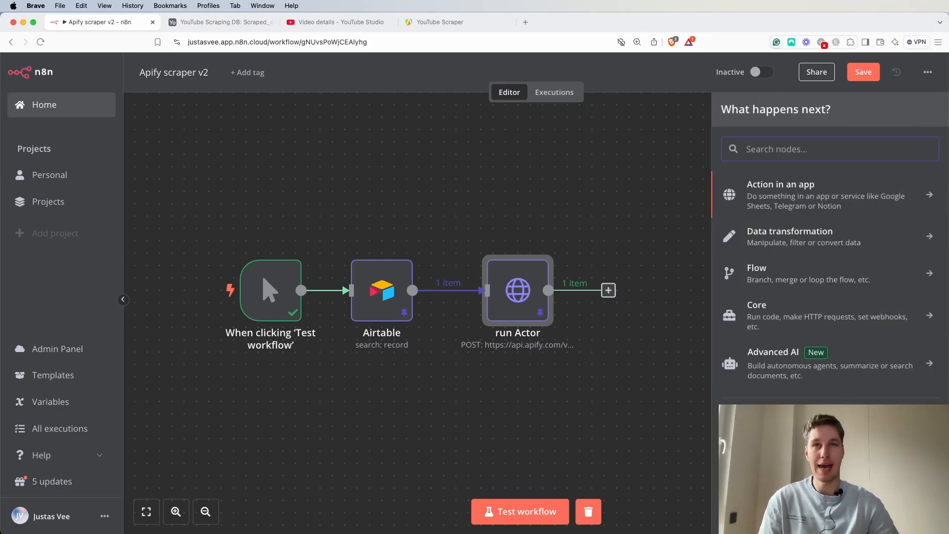
text(http)
click(784, 186)
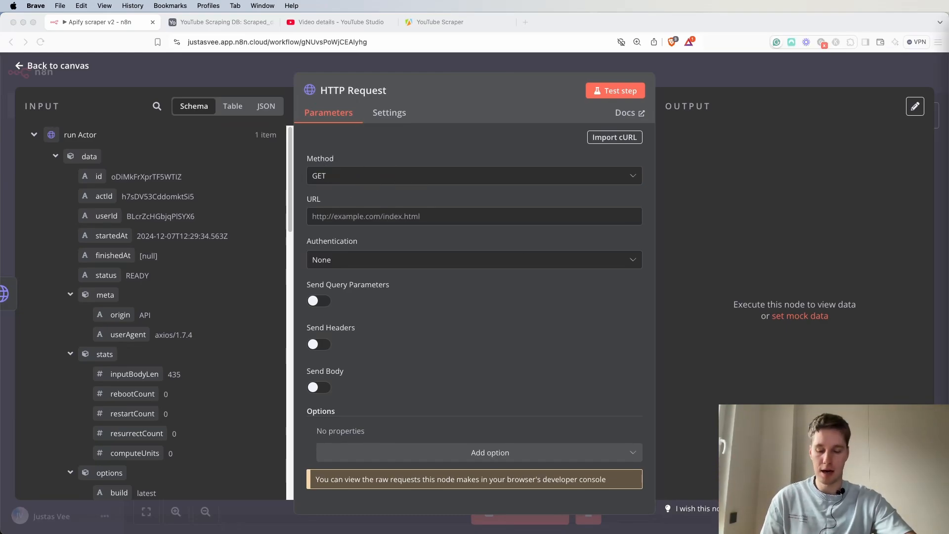
click(333, 215)
text(https://api.apify.com/v2/actor-runs/{{ $json.data.id }})
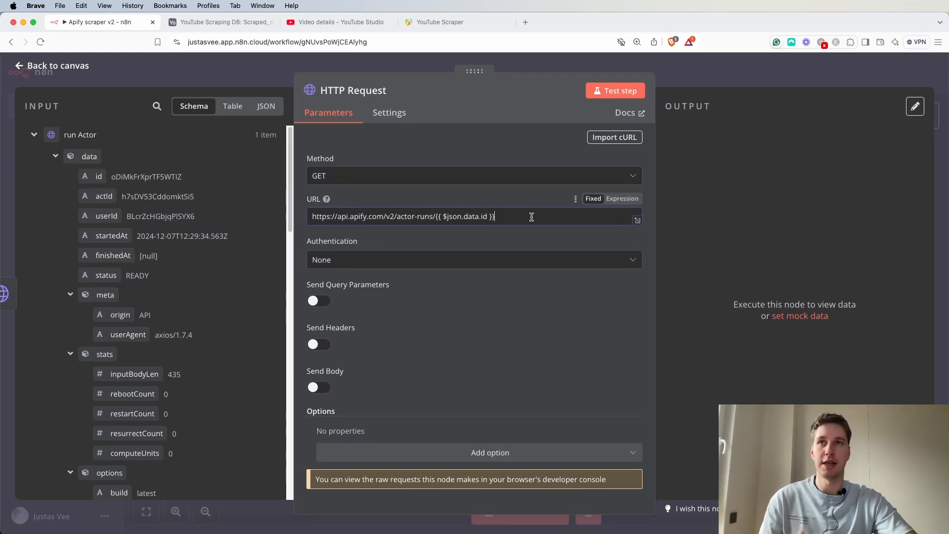
click(620, 199)
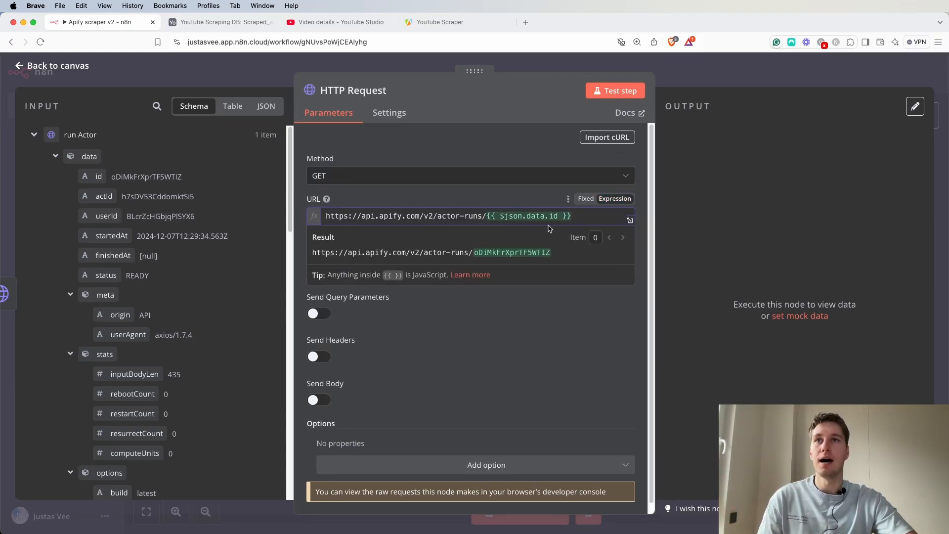
drag(572, 216, 489, 221)
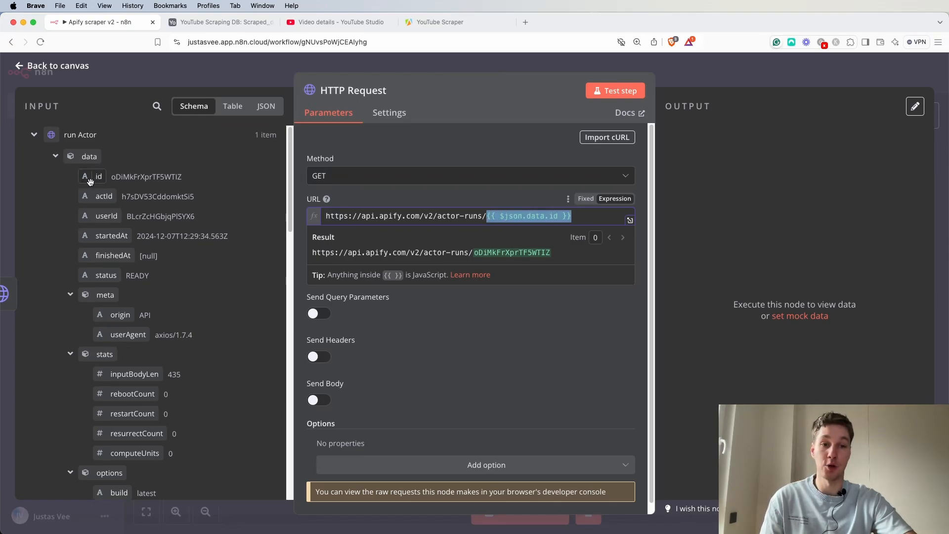
click(394, 199)
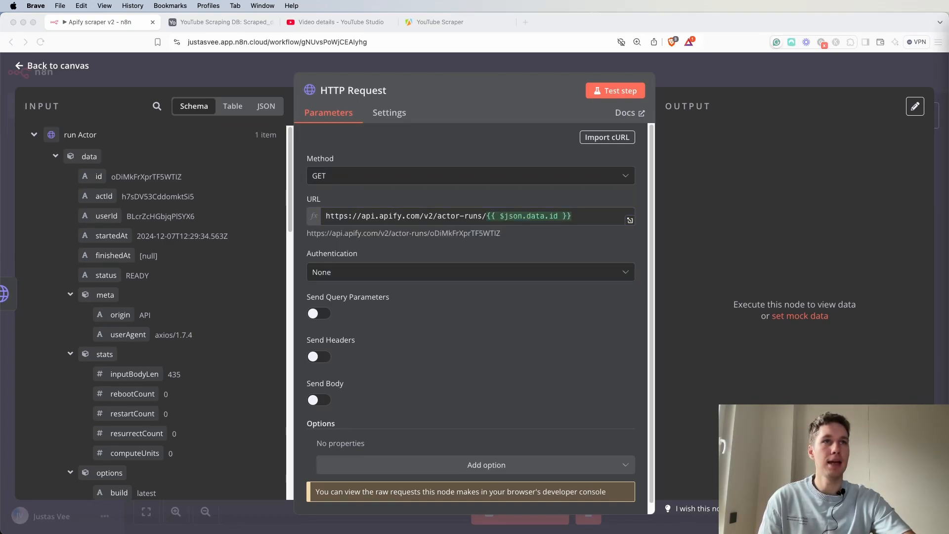
Set authentication to Generic Credential Type with Header Auth using the Apify credential.
click(399, 272)
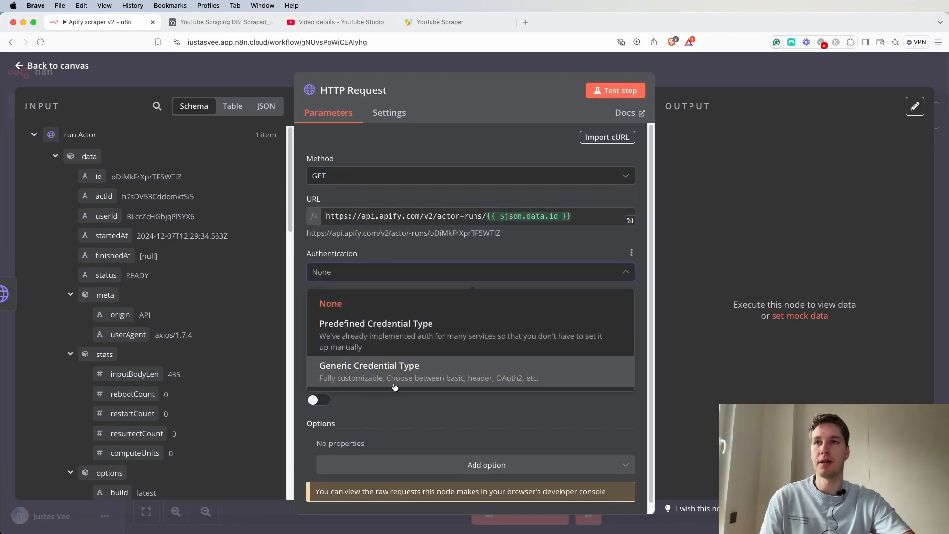
click(358, 374)
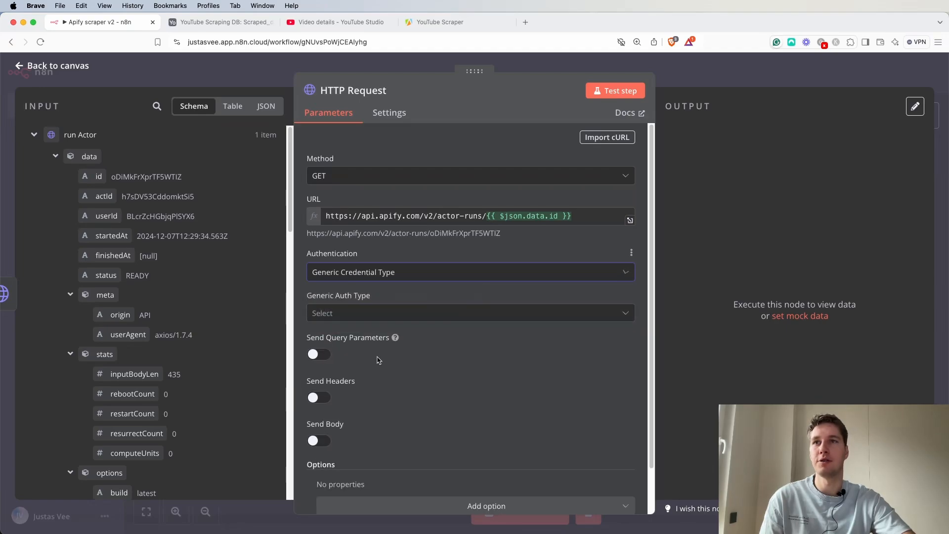
scroll(438, 311, down, 1)
click(425, 296)
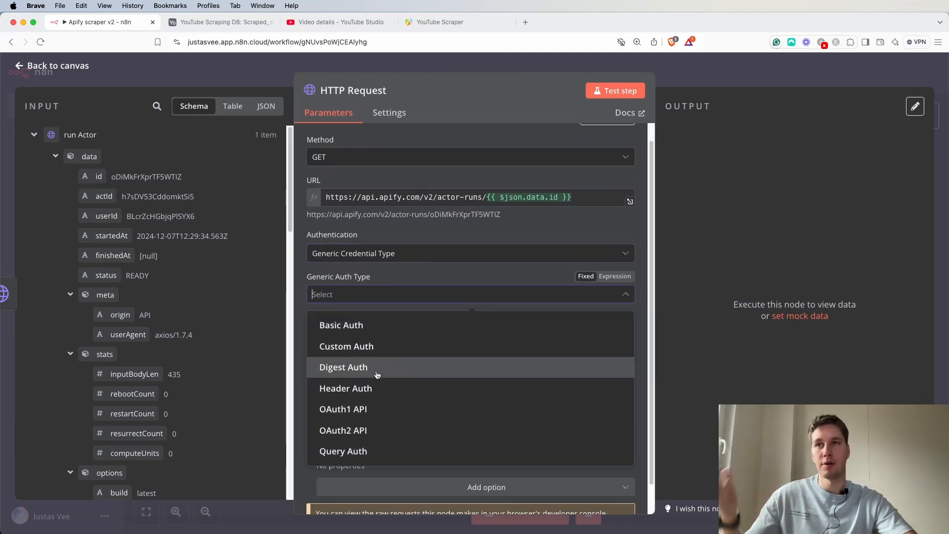
click(383, 388)
click(388, 335)
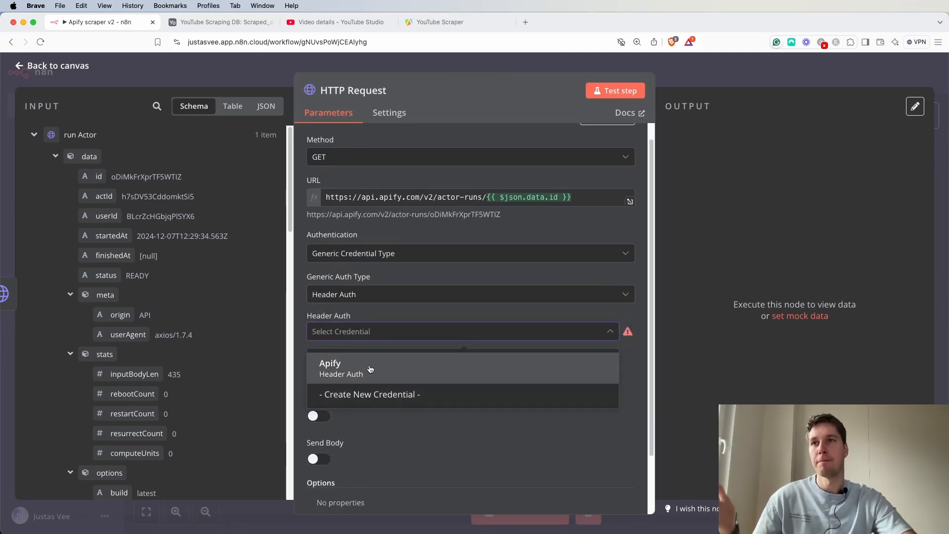
click(395, 368)
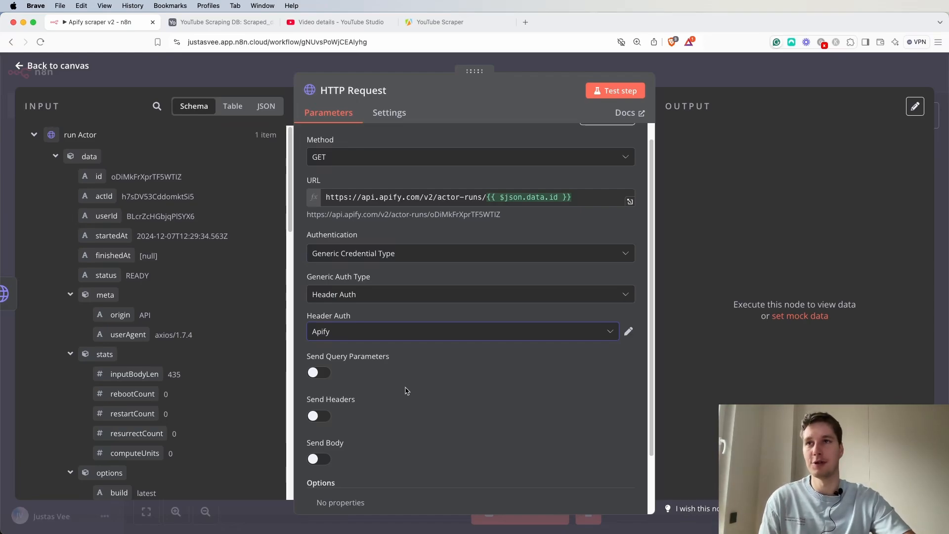
Turn on Send Query Parameters for the HTTP Request node.
scroll(459, 388, down, 2)
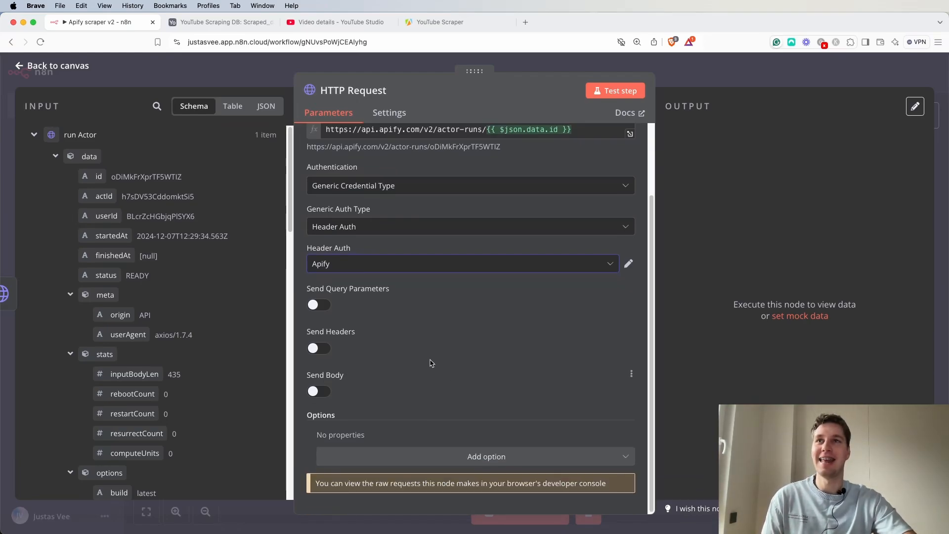
scroll(430, 365, up, 3)
drag(577, 218, 553, 219)
click(447, 389)
scroll(448, 393, down, 1)
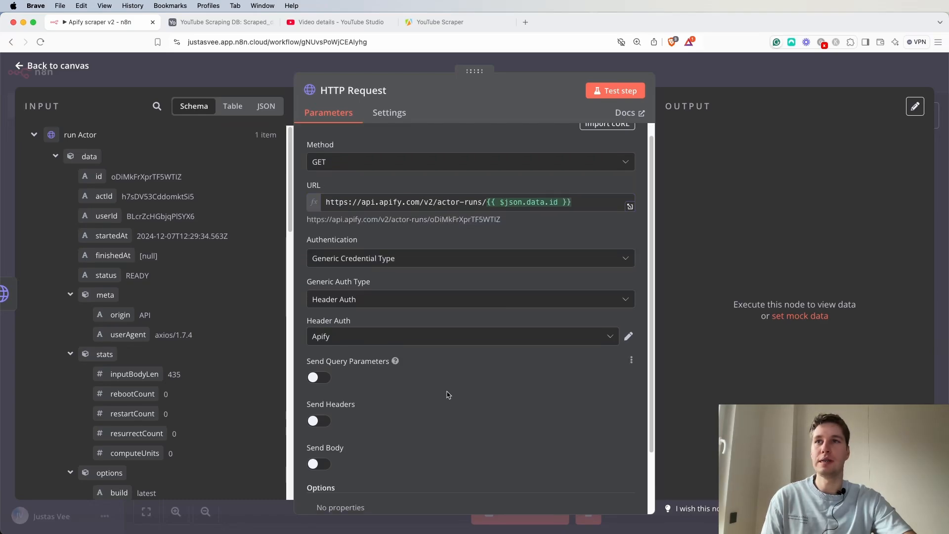
click(321, 370)
scroll(406, 372, down, 3)
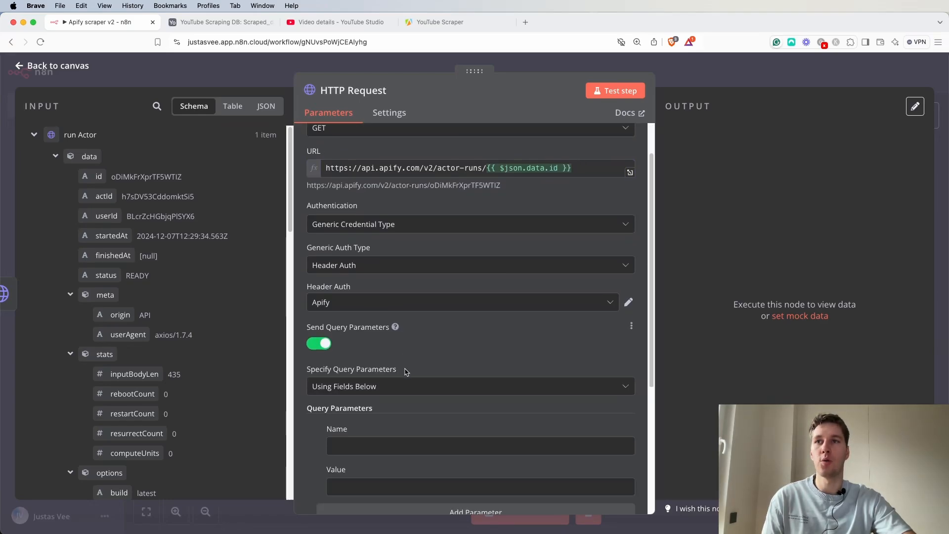
scroll(410, 368, down, 2)
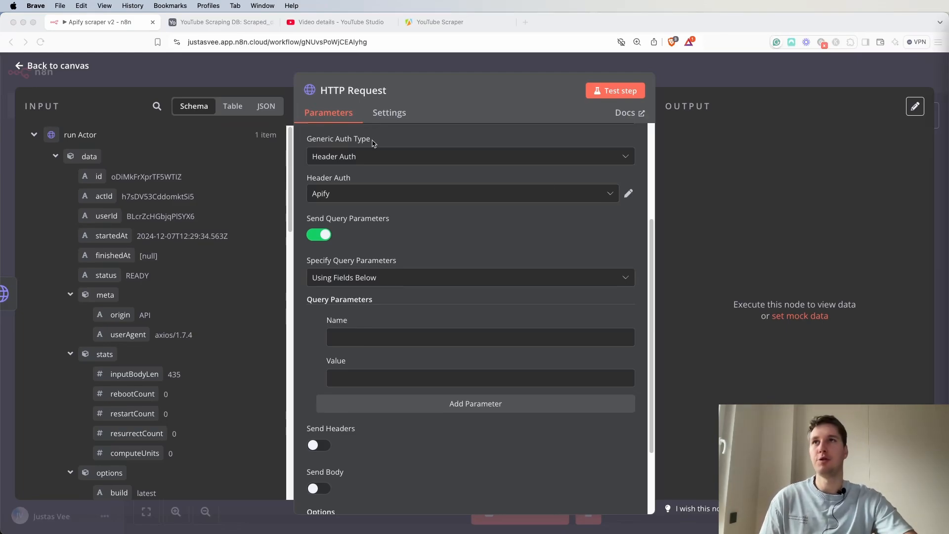
Open the YouTube Scraper actor in the Apify console and start a run.
click(443, 25)
click(424, 273)
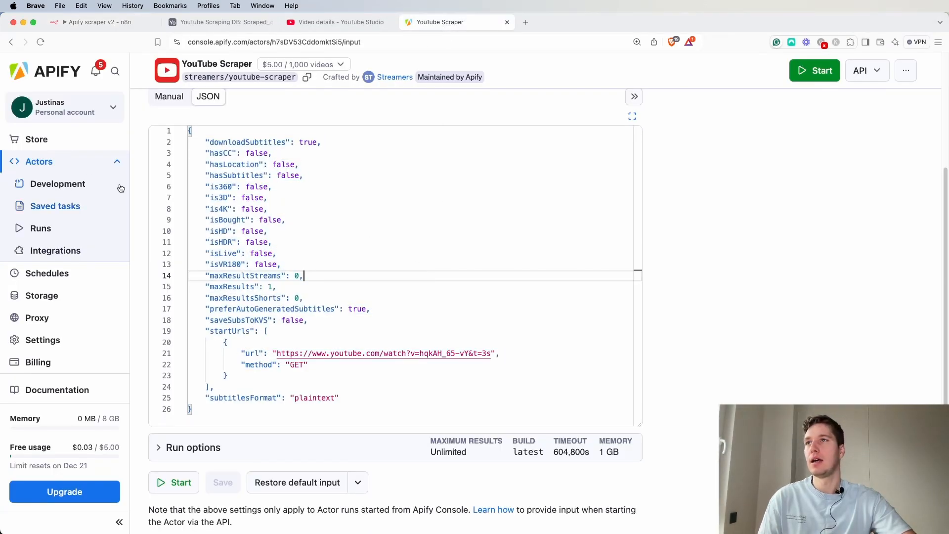
click(38, 161)
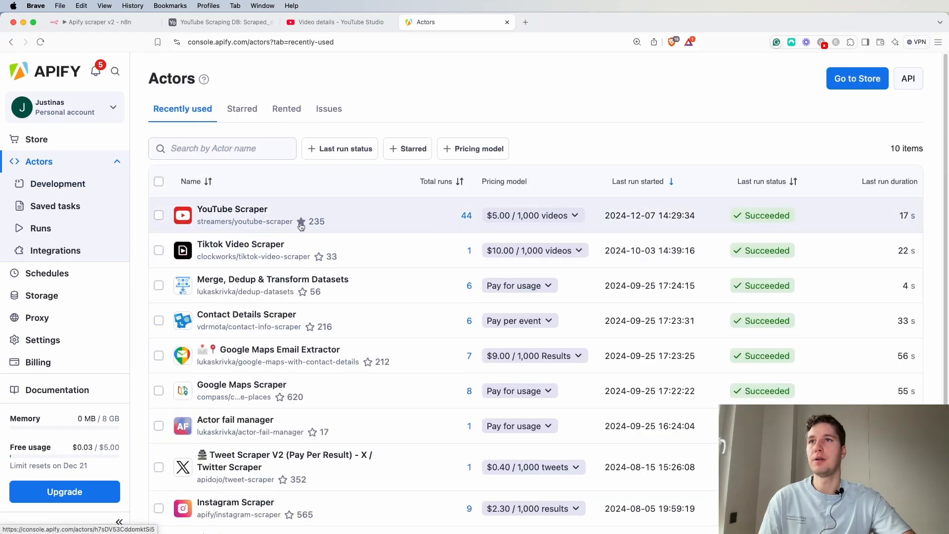
click(205, 213)
scroll(624, 278, down, 1)
scroll(624, 277, up, 1)
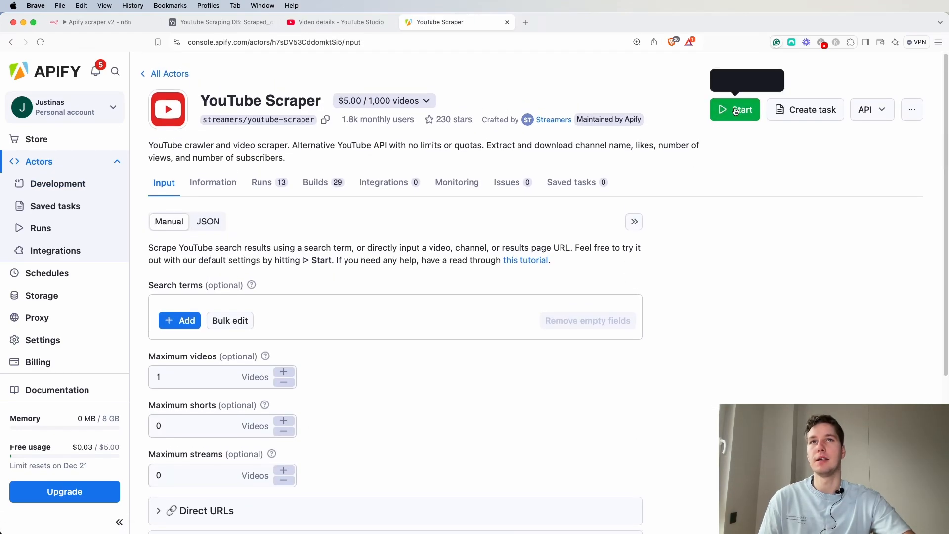
click(721, 120)
Examine the finished run's results and duration in the Apify console.
click(42, 228)
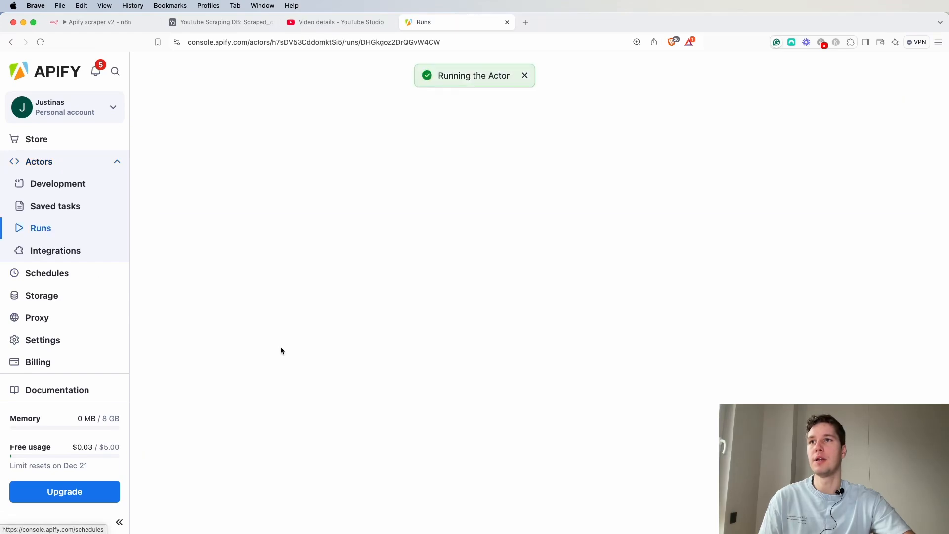
scroll(413, 291, down, 2)
scroll(410, 270, up, 2)
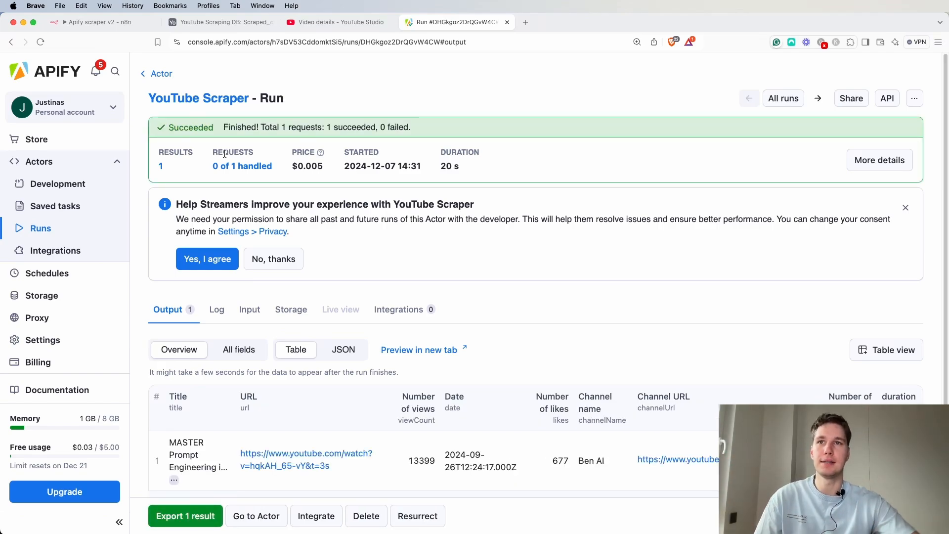
drag(457, 165, 441, 163)
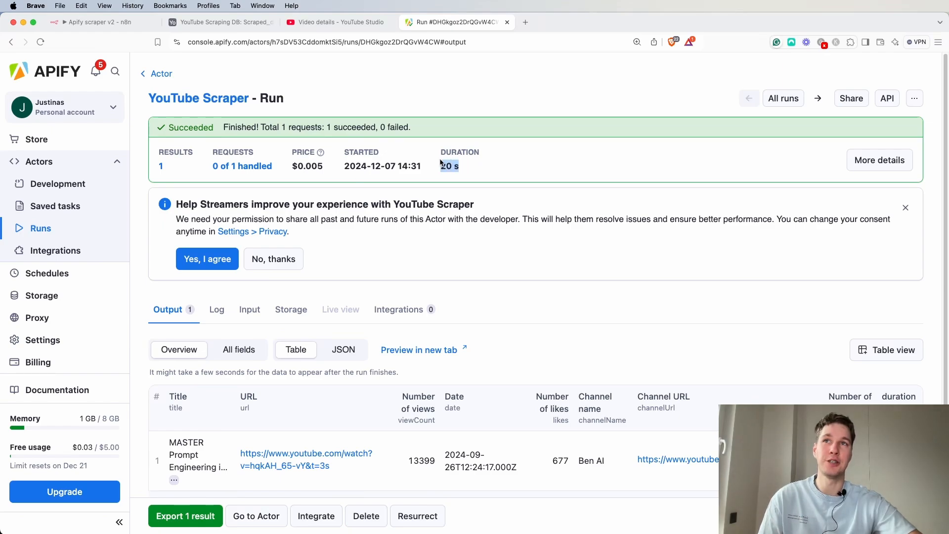
Back in n8n, add a query parameter named waitForFinish with value 60.
click(93, 26)
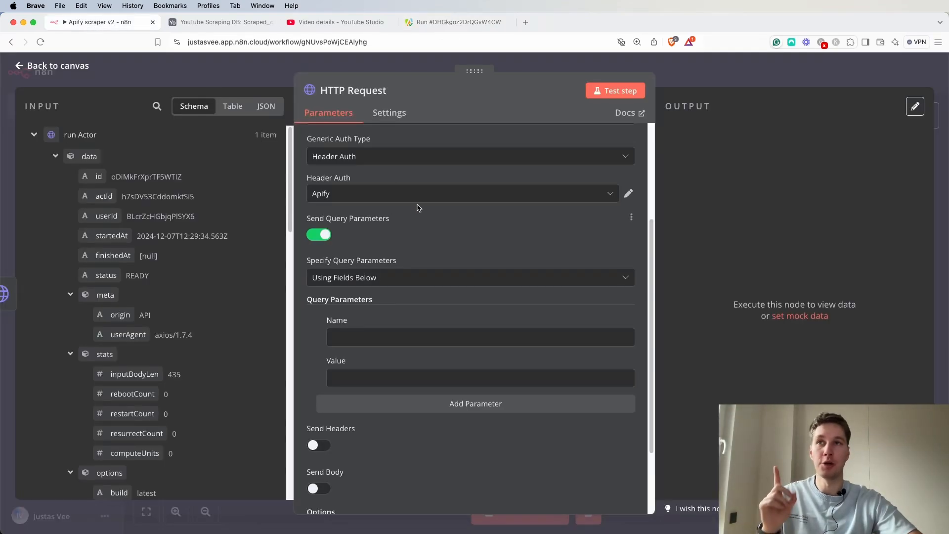
click(374, 336)
text(waitForFinish)
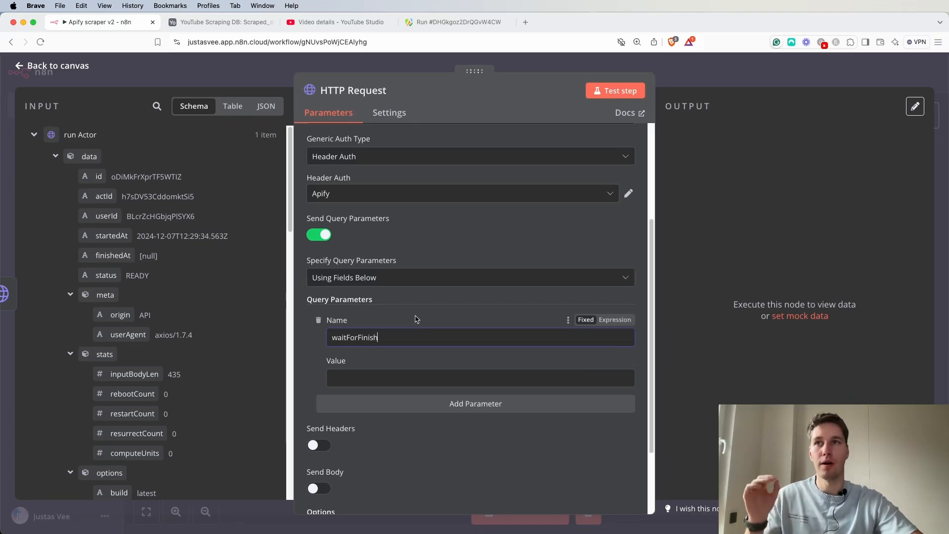
click(372, 375)
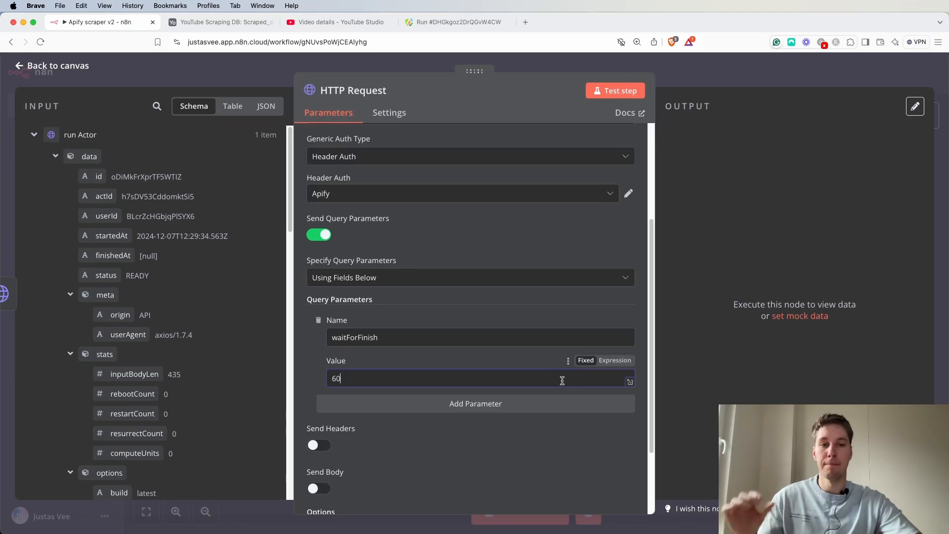
Close the HTTP Request node and reopen it to review its settings.
scroll(511, 328, up, 4)
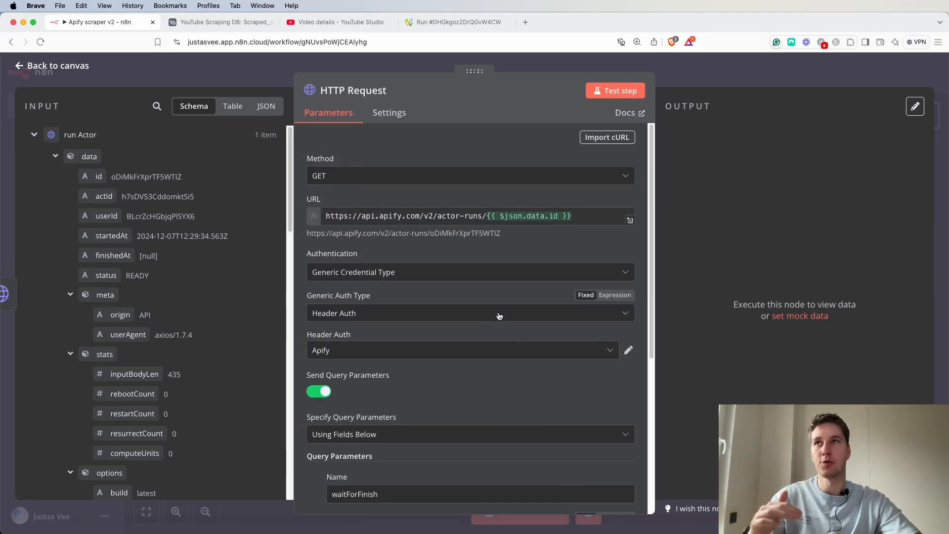
key(Escape)
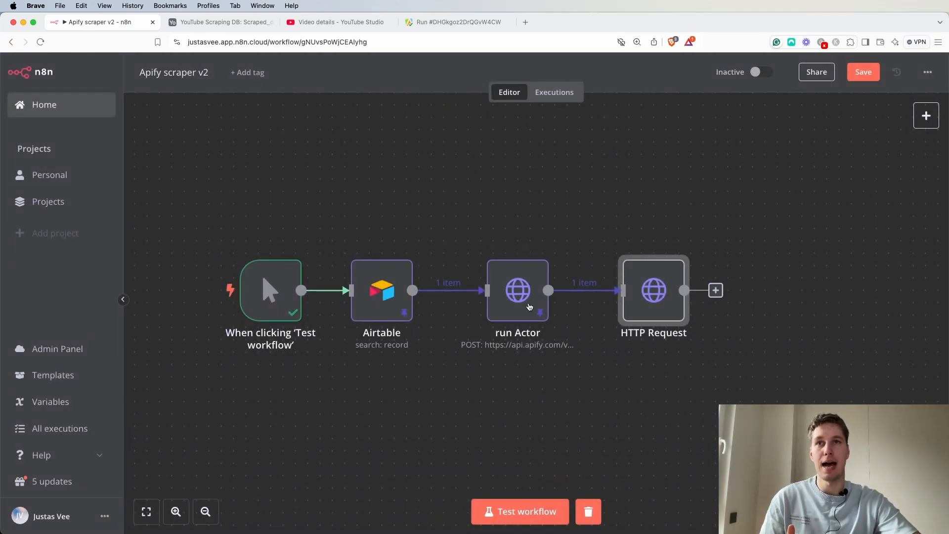
double_click(647, 294)
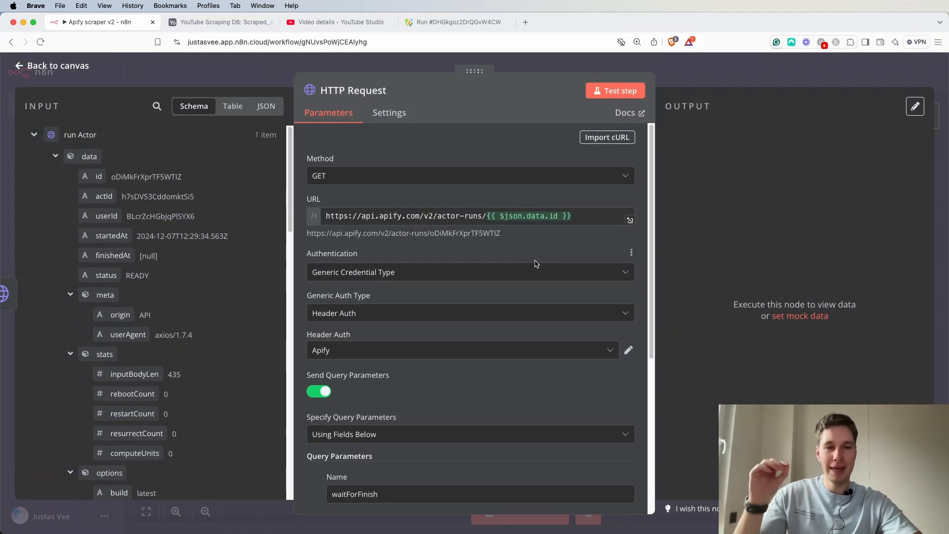
scroll(434, 269, down, 3)
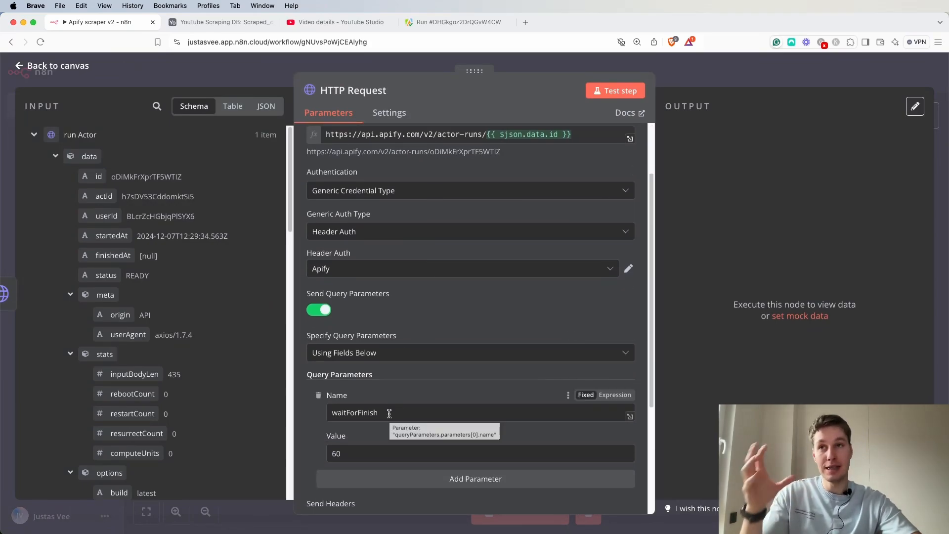
Turn on Send Headers and add a header parameter named Content-Type.
scroll(388, 410, down, 3)
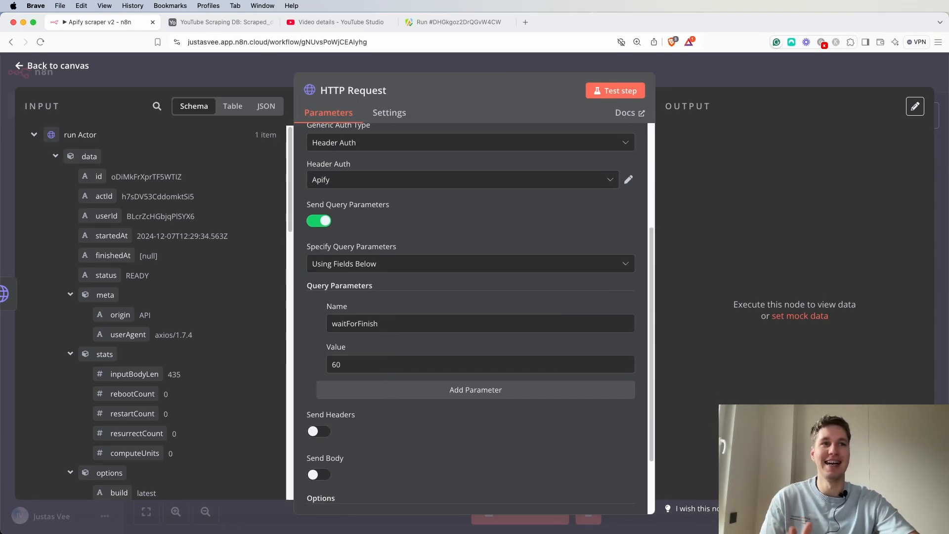
scroll(326, 380, down, 2)
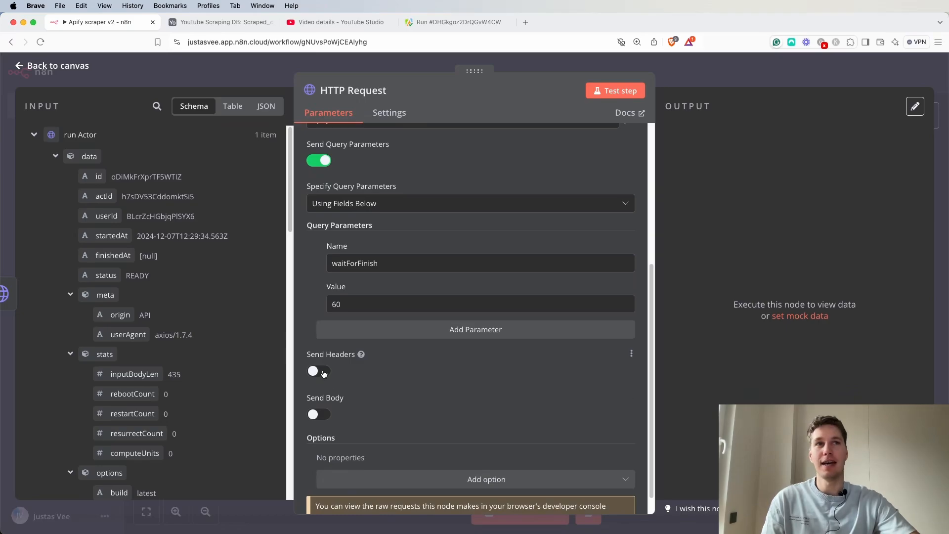
click(319, 371)
scroll(346, 356, down, 2)
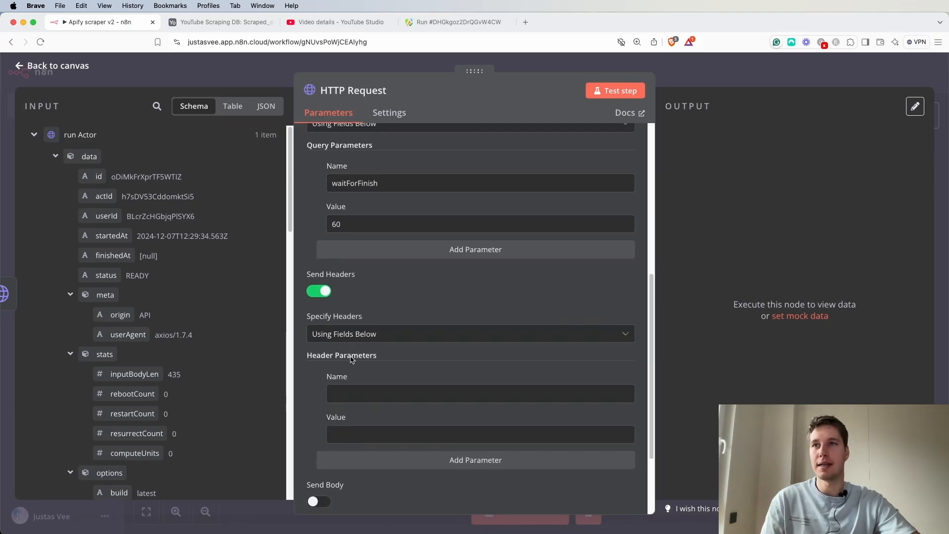
click(365, 398)
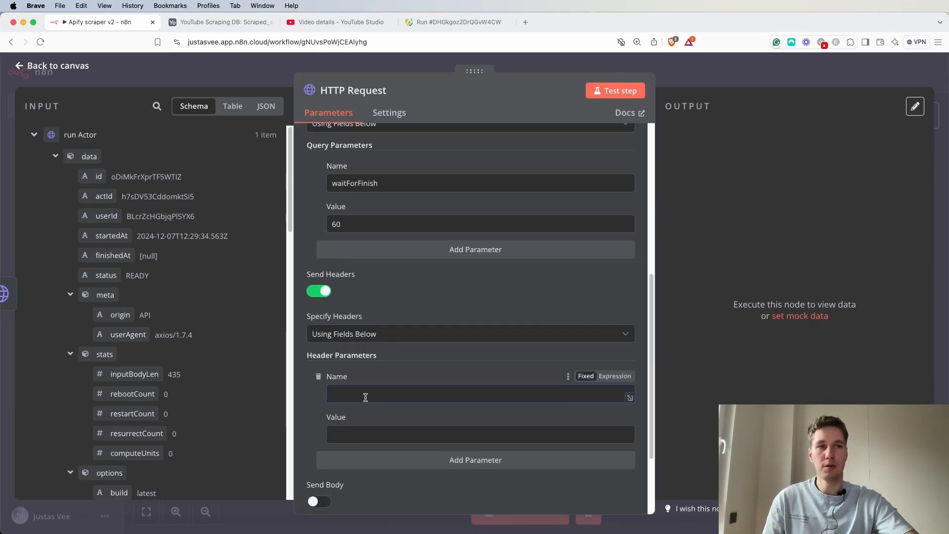
text(Content)
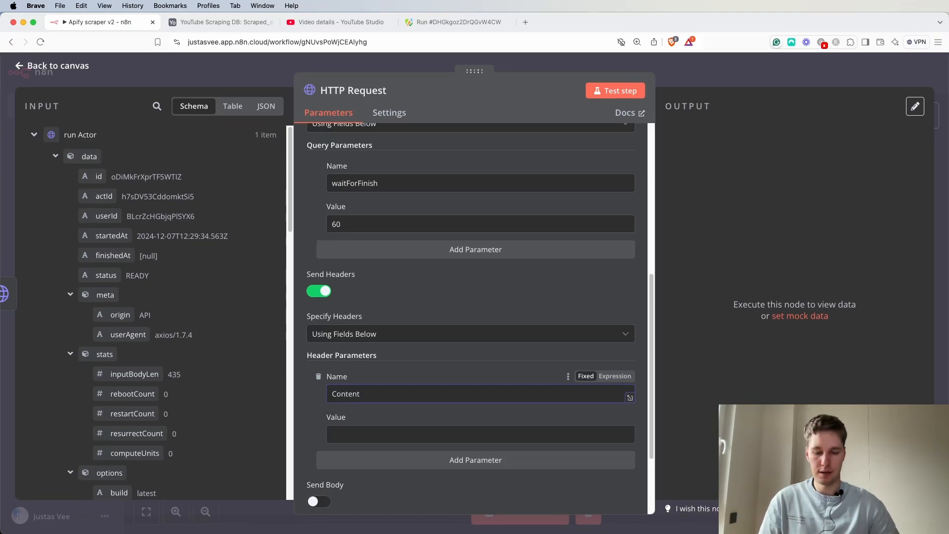
key(Tab)
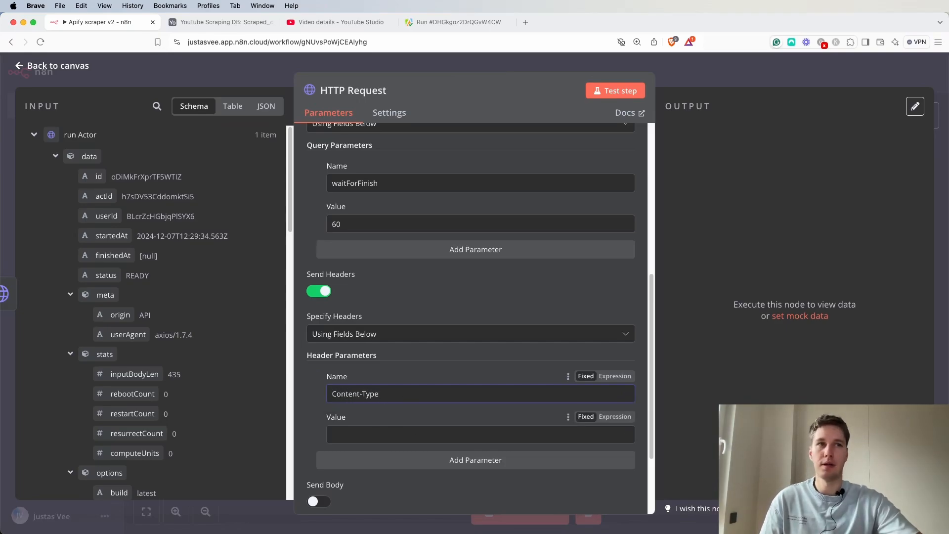
Set the Content-Type header value to application/json.
key(super+Tab)
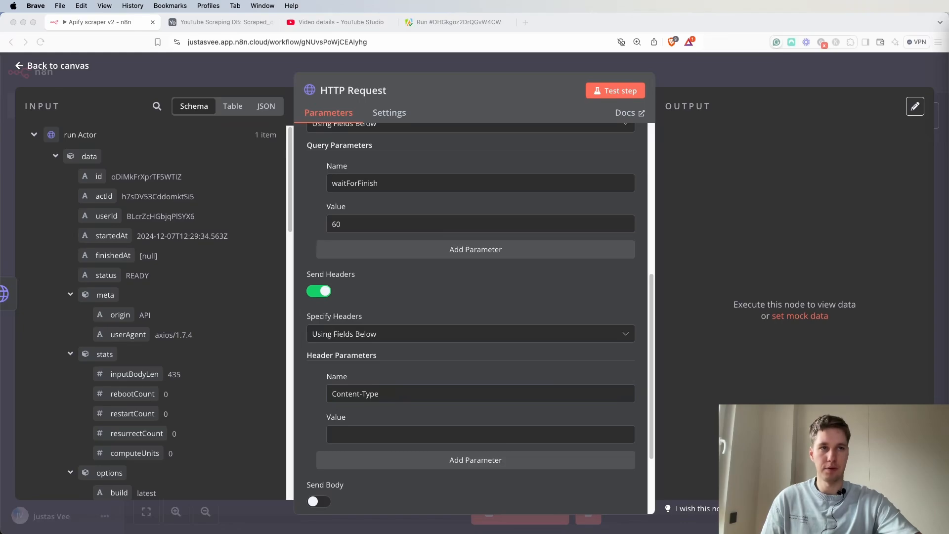
click(385, 435)
text(application/json)
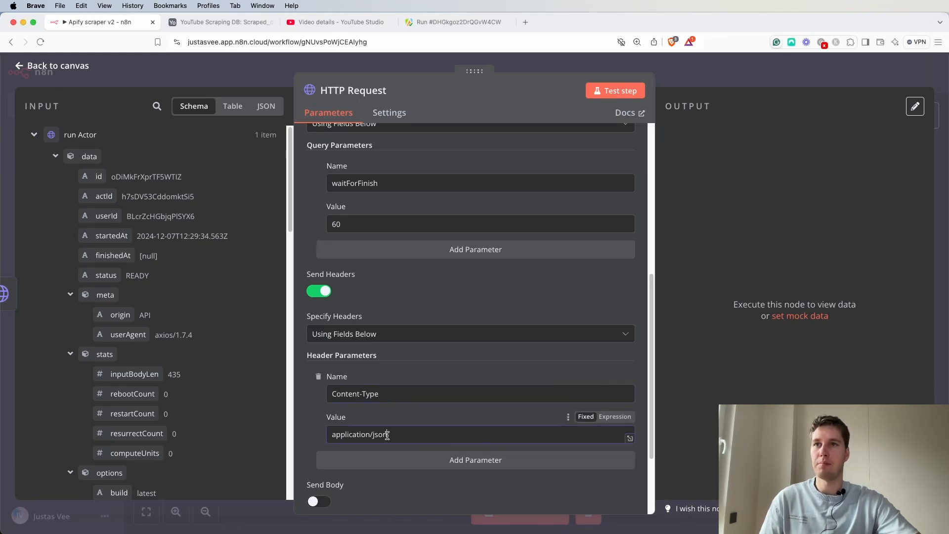
Rename the HTTP Request node to get Actor run.
scroll(539, 314, up, 10)
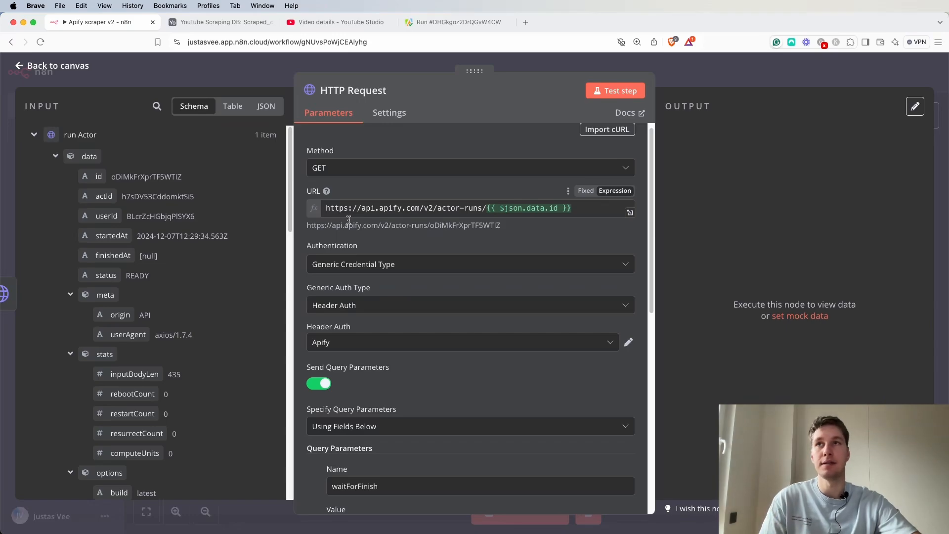
click(394, 92)
triple_click(456, 85)
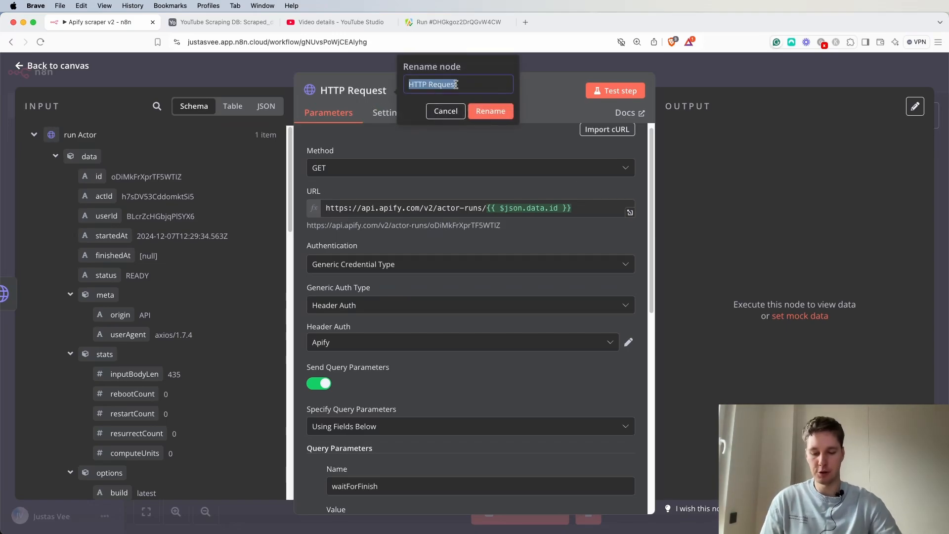
text(get Actor run)
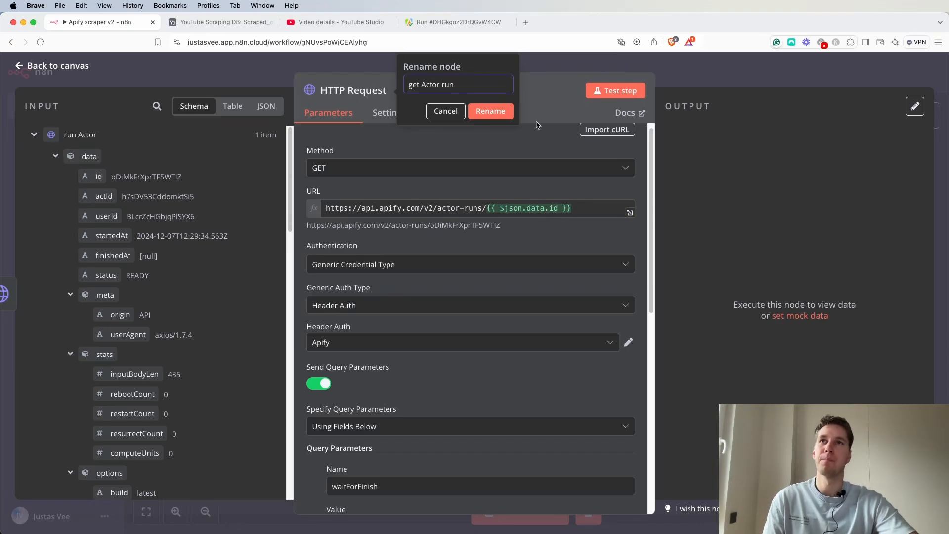
click(491, 111)
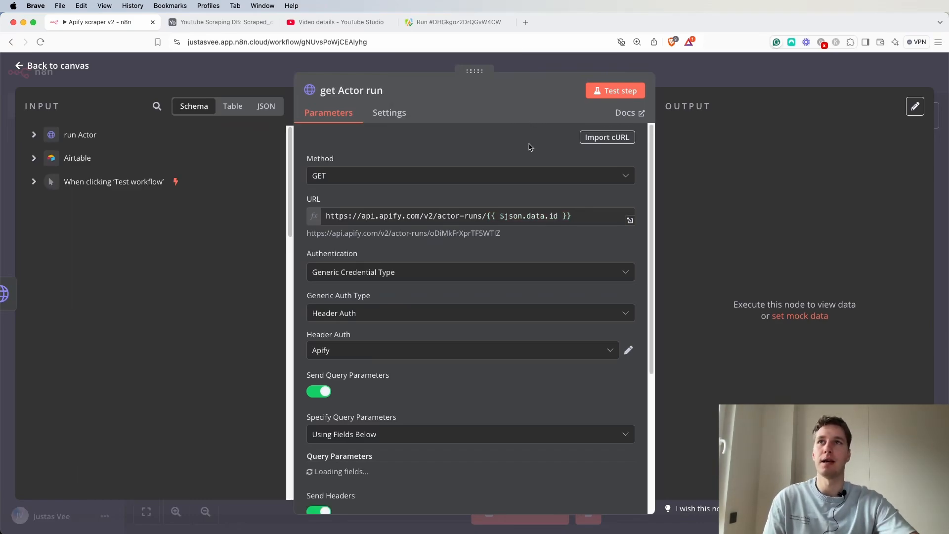
Test the get Actor run step and examine its output in JSON and table views.
click(604, 93)
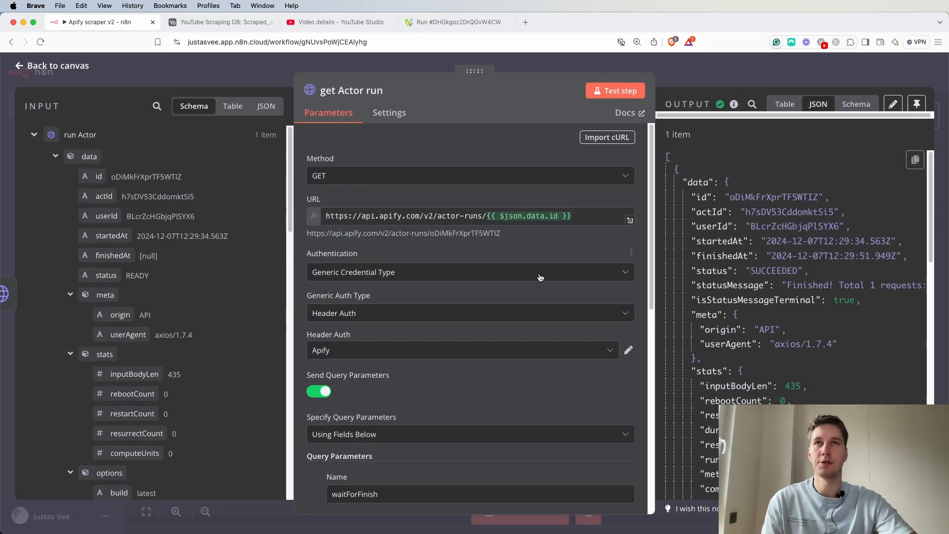
scroll(494, 271, down, 5)
scroll(494, 271, down, 5)
scroll(749, 296, down, 10)
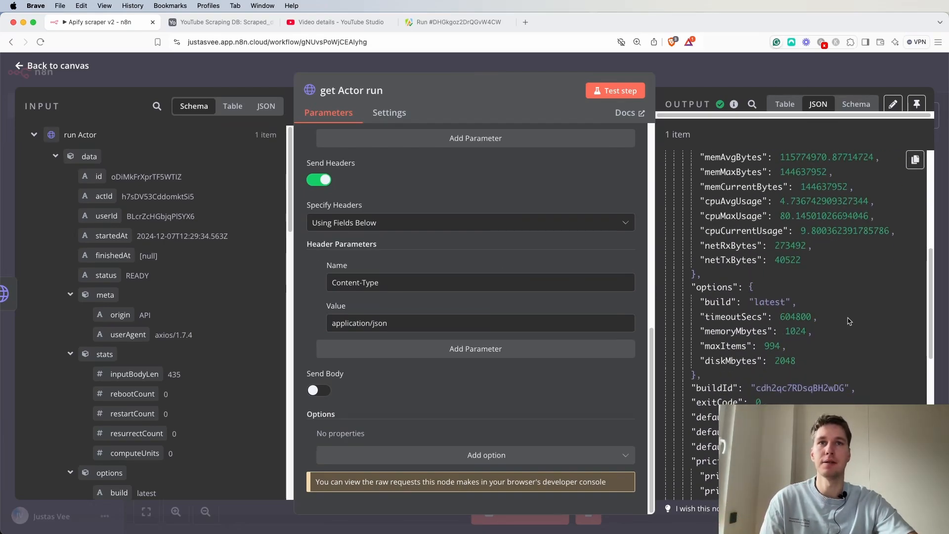
scroll(848, 322, down, 4)
scroll(835, 322, down, 10)
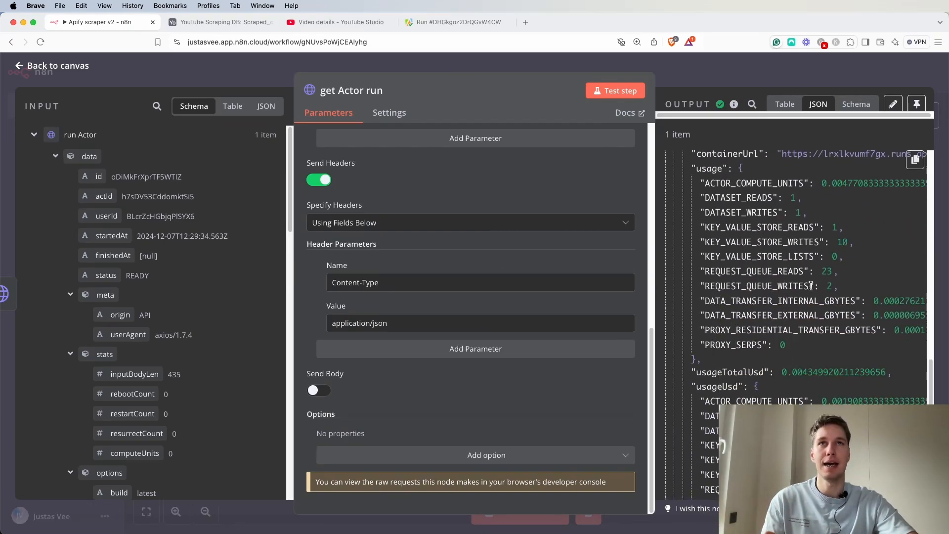
scroll(807, 286, up, 5)
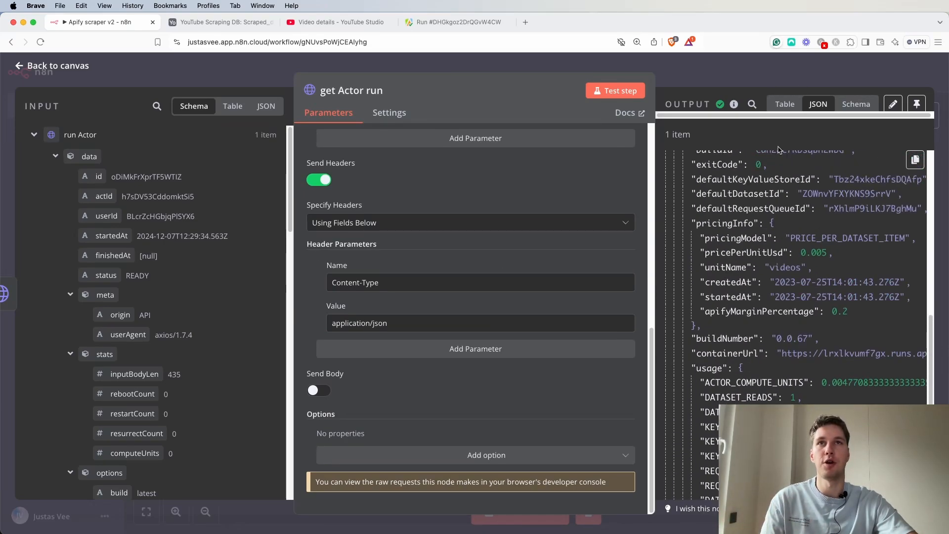
click(785, 104)
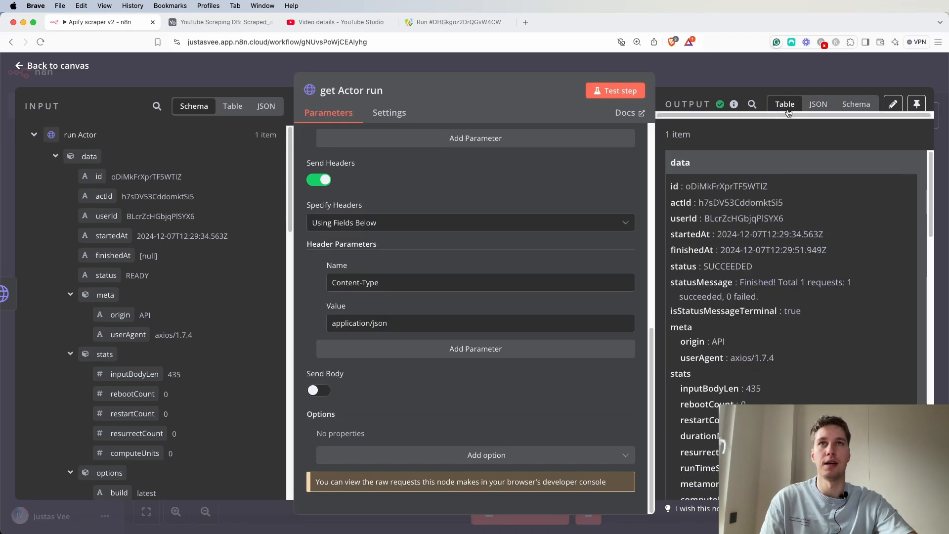
Add a new HTTP Request node after get Actor run.
click(746, 78)
scroll(755, 347, right, 5)
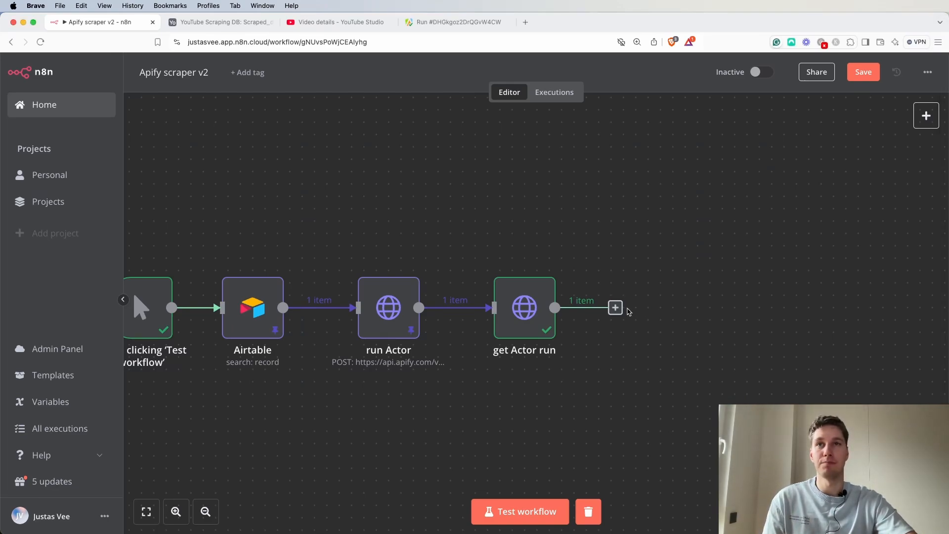
click(615, 308)
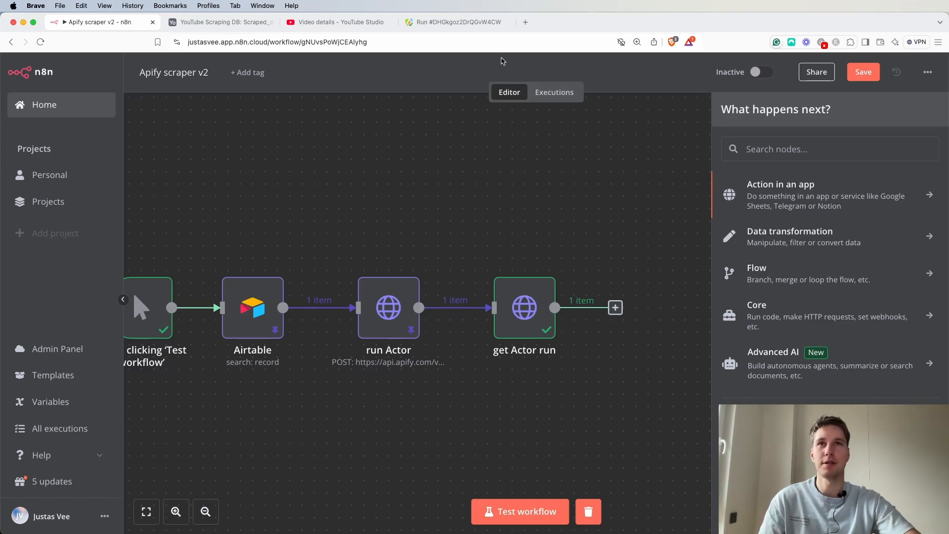
text(http)
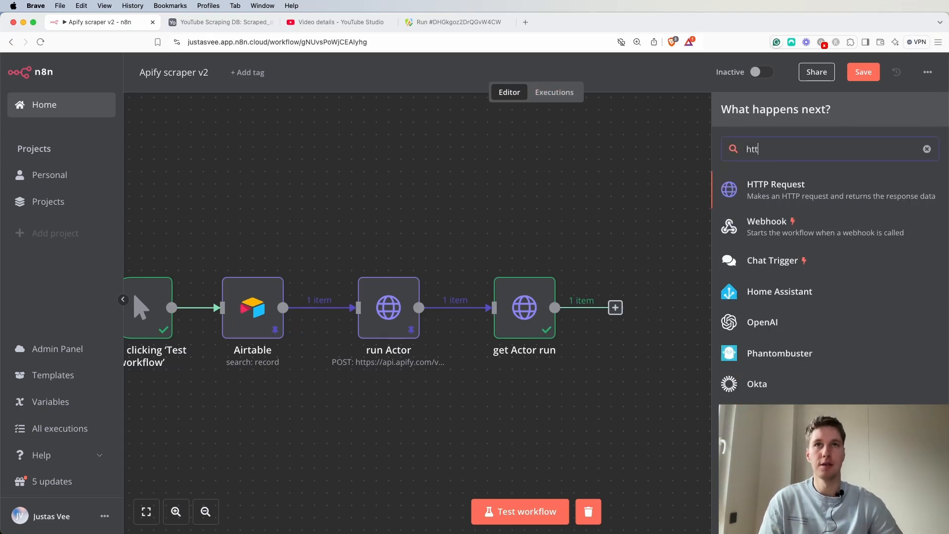
click(752, 186)
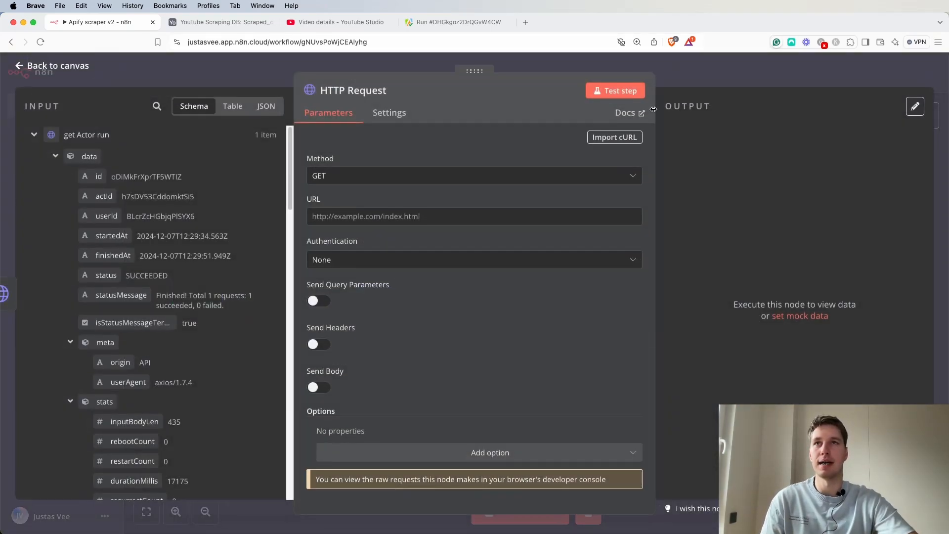
click(391, 92)
triple_click(468, 83)
text(get Dataset)
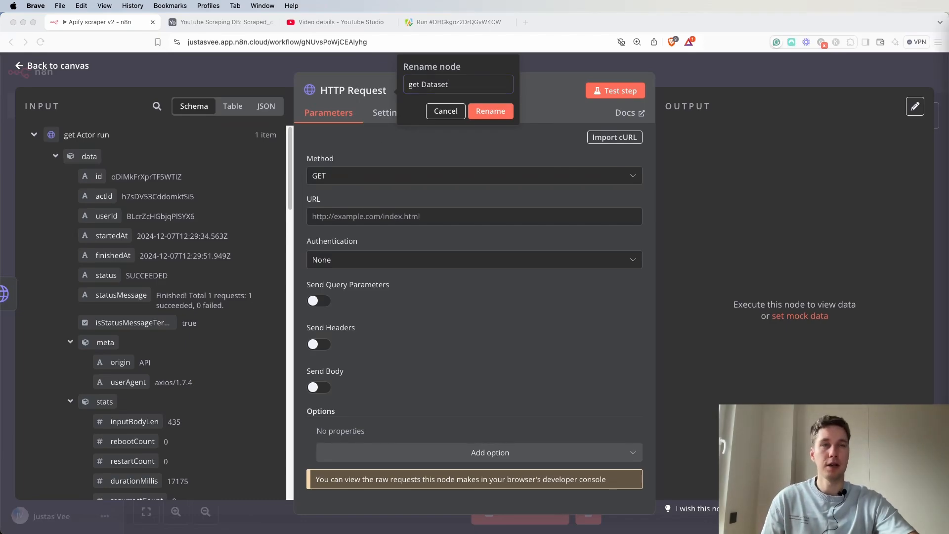
click(440, 216)
text(https://api.apify.com/v2/datasets/{{ $json.data.defaultDatasetId }}/items)
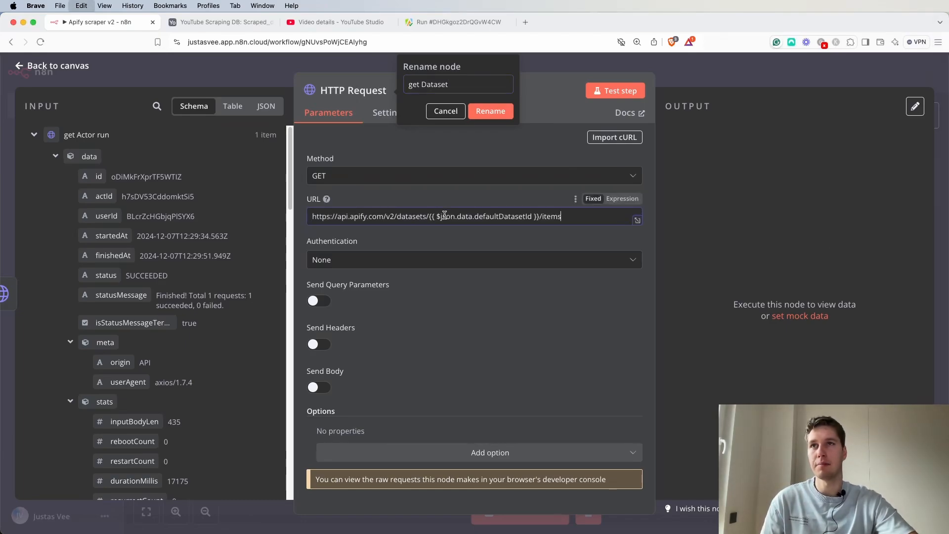
click(621, 199)
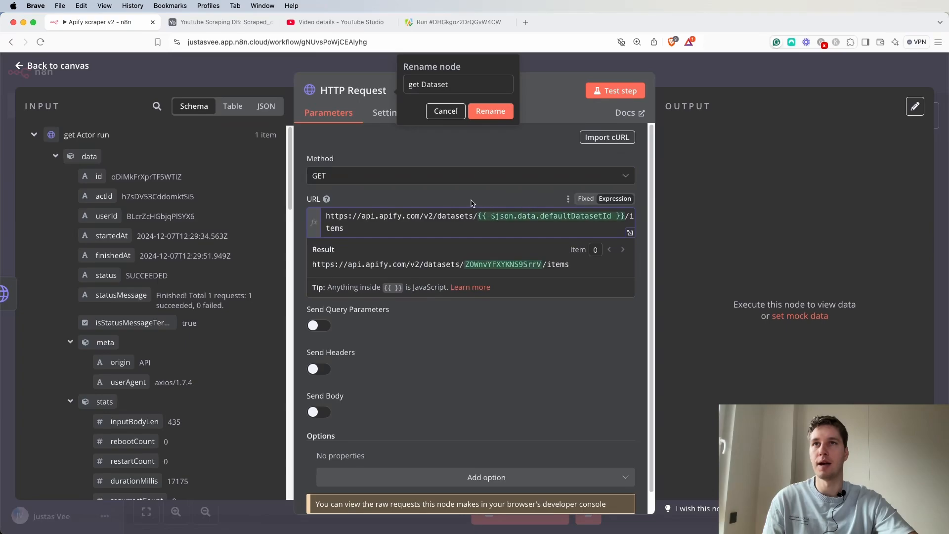
Replace the URL's dataset ID expression with the defaultDatasetId field from the get Actor run input.
drag(360, 219, 404, 217)
click(409, 225)
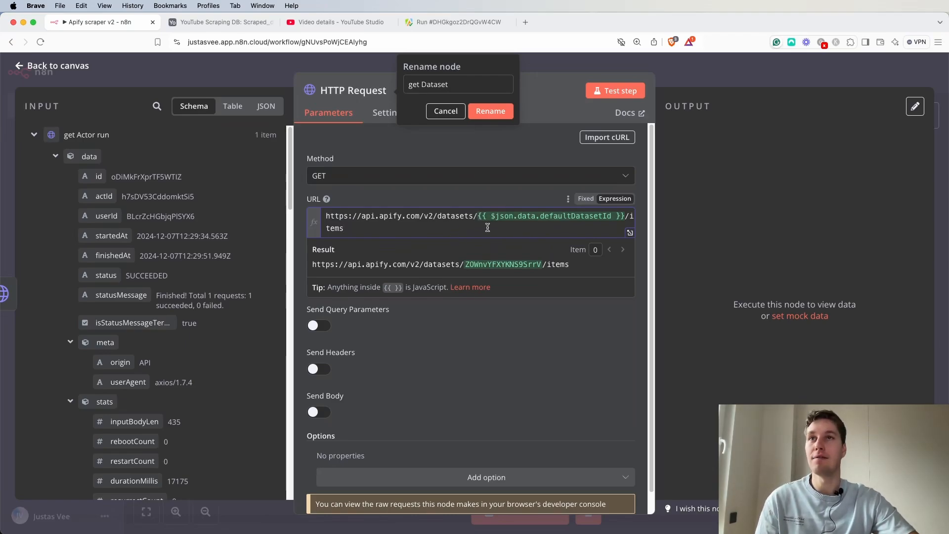
mouse_move(497, 221)
mouse_down()
mouse_move(637, 221)
mouse_move(326, 215)
mouse_move(484, 211)
mouse_up()
click(624, 221)
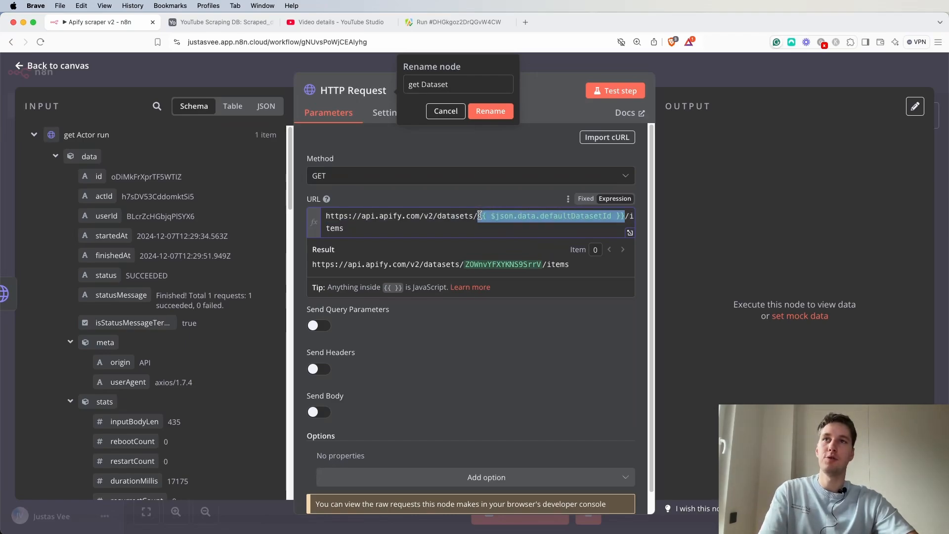
key(BackSpace)
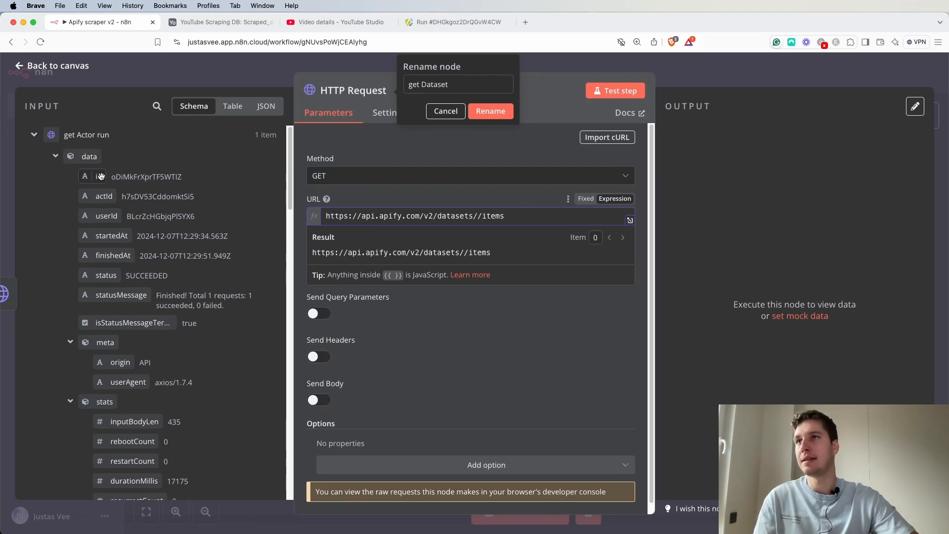
click(36, 135)
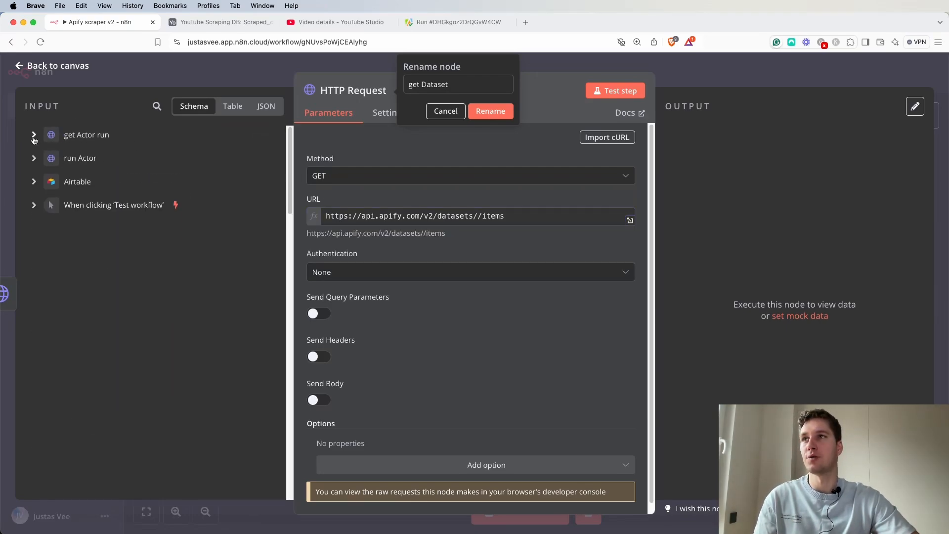
click(34, 138)
scroll(130, 274, down, 5)
scroll(130, 274, down, 8)
scroll(138, 267, down, 10)
scroll(138, 266, up, 8)
scroll(138, 266, up, 5)
scroll(173, 271, up, 3)
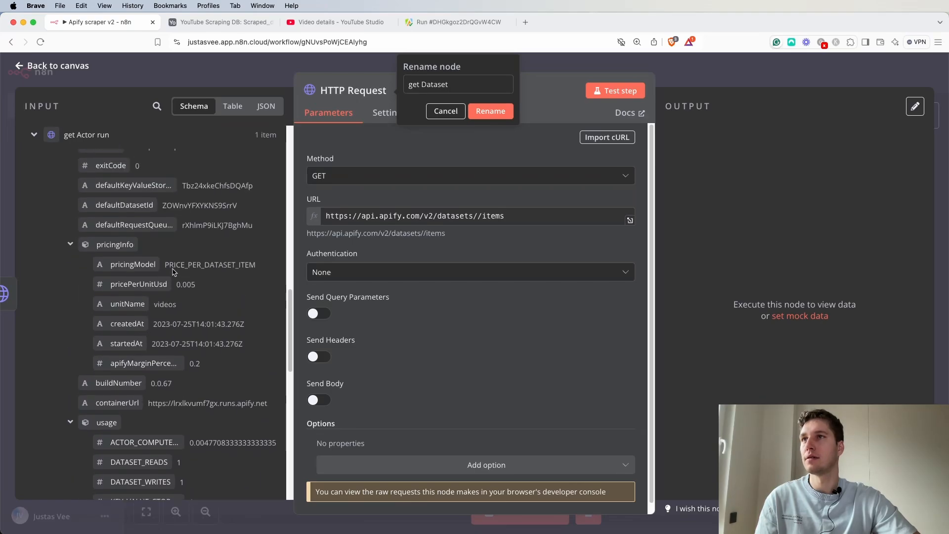
scroll(116, 250, up, 3)
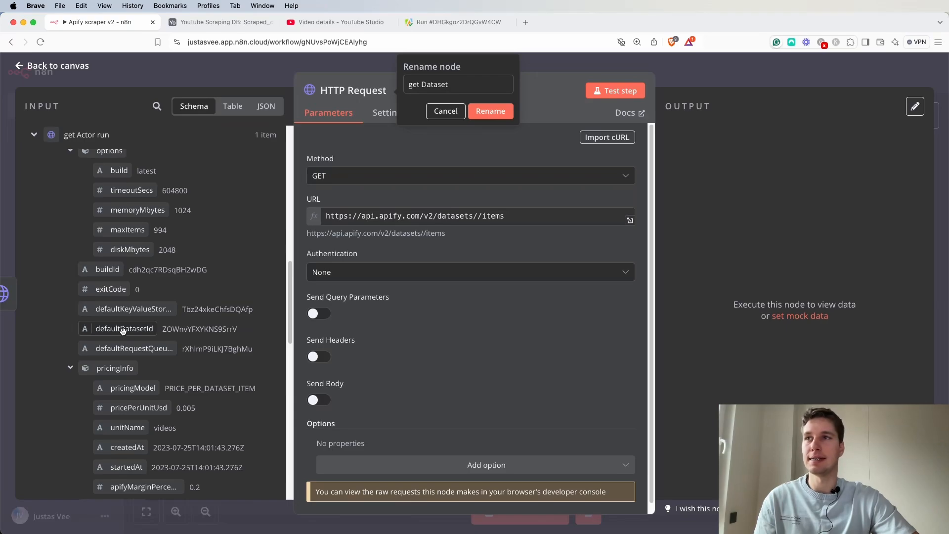
drag(423, 262, 477, 220)
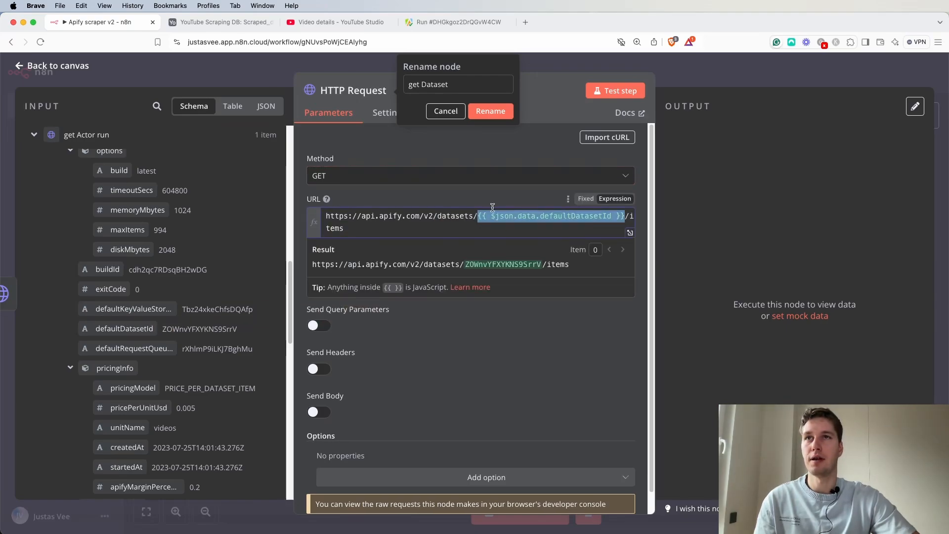
Confirm the get Dataset node name and review the URL result.
click(488, 200)
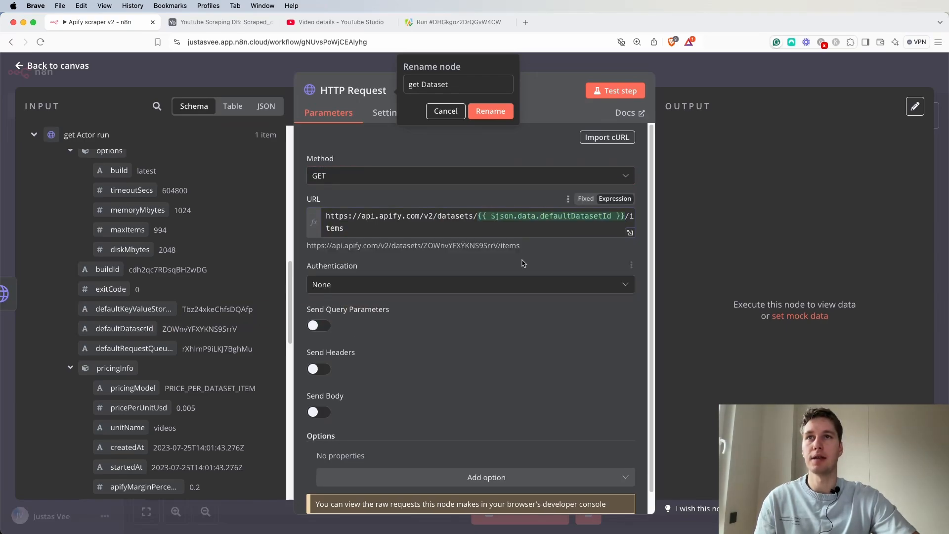
click(488, 112)
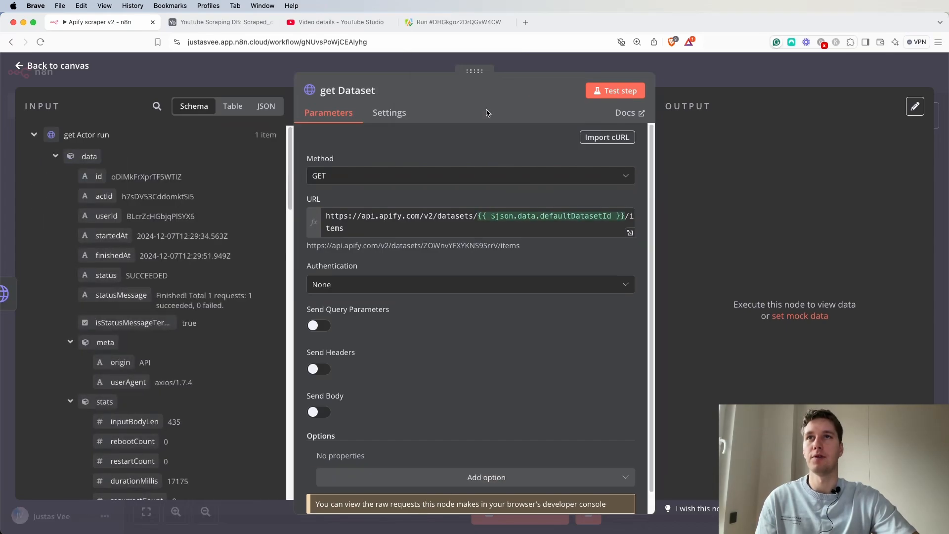
click(381, 226)
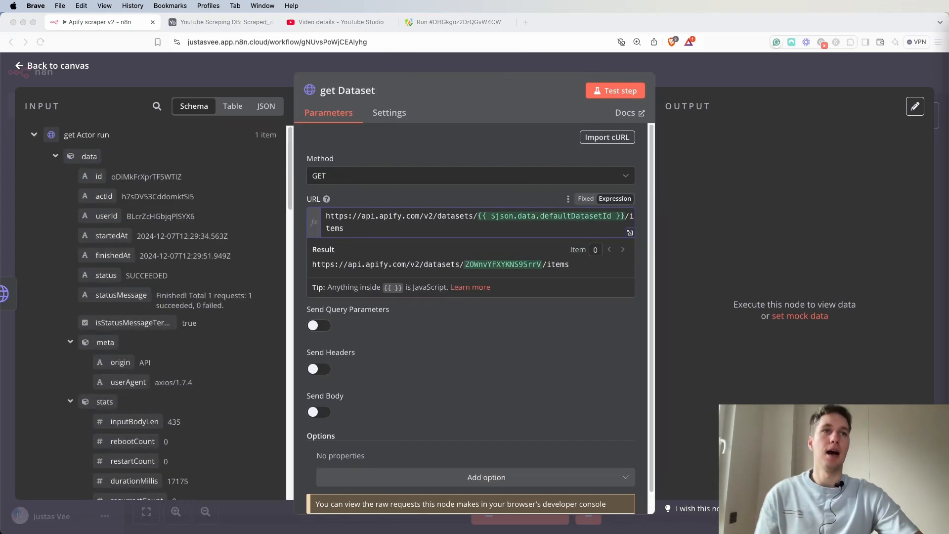
scroll(413, 307, down, 1)
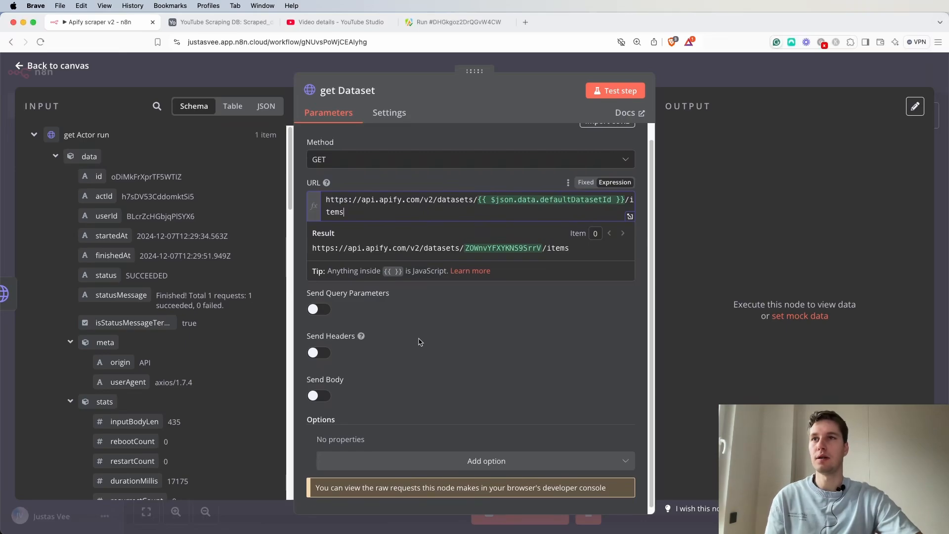
Set the get Dataset authentication to Generic Credential Type using Header Auth with the Apify credential.
click(420, 340)
click(449, 269)
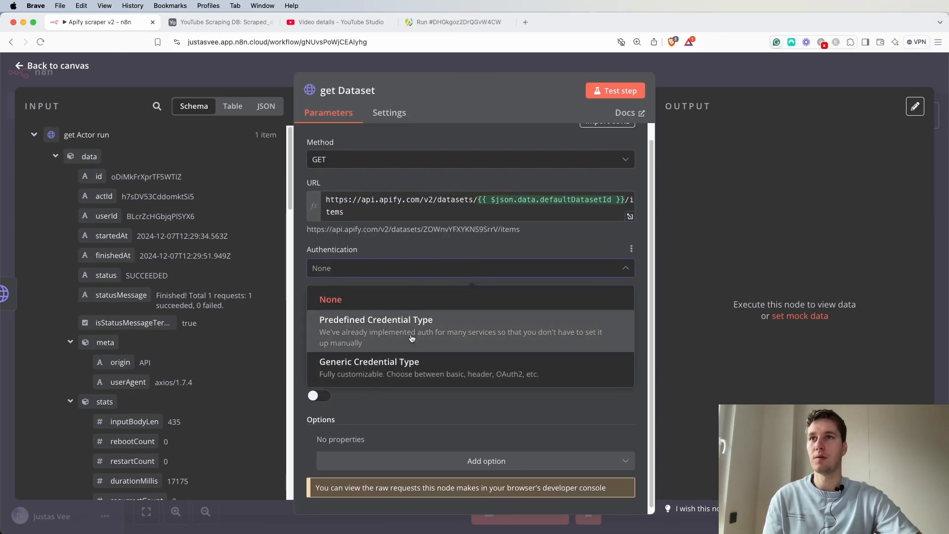
click(390, 362)
click(400, 314)
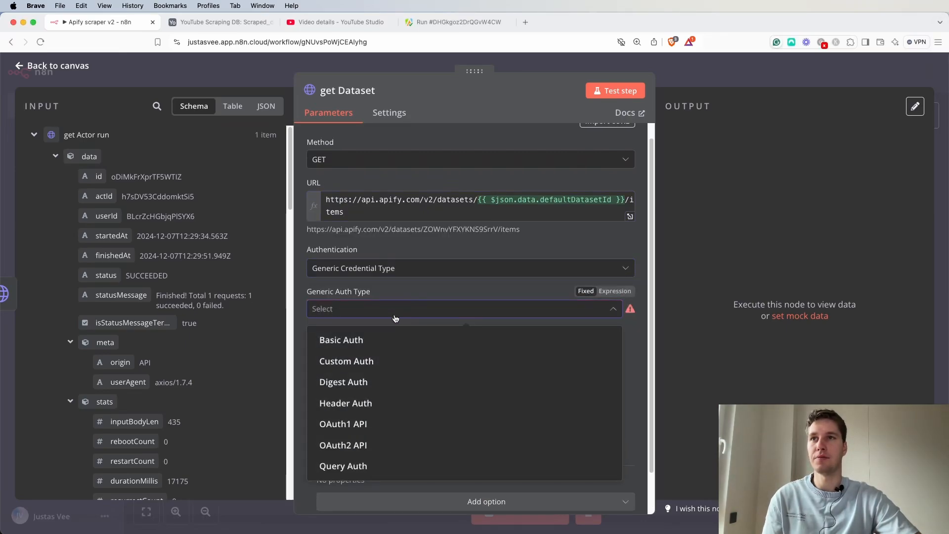
click(373, 403)
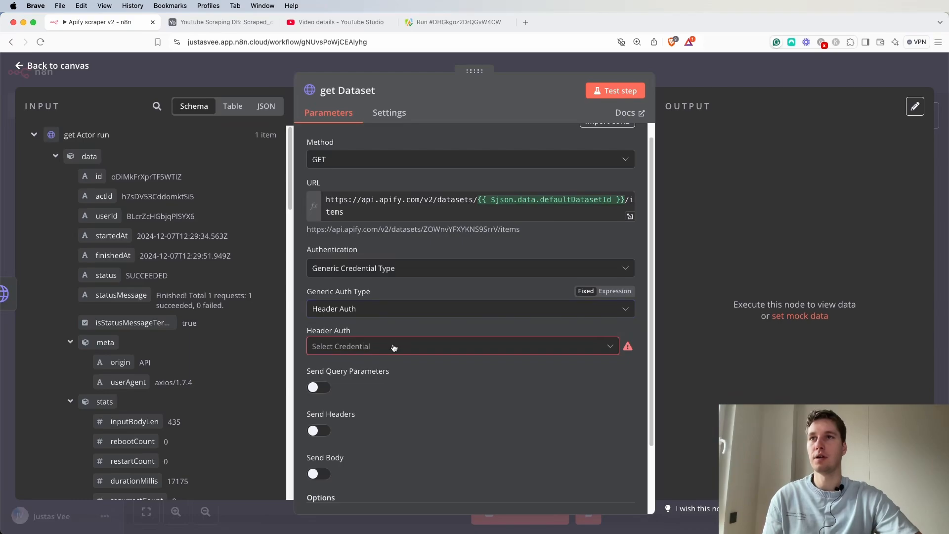
click(393, 348)
click(366, 390)
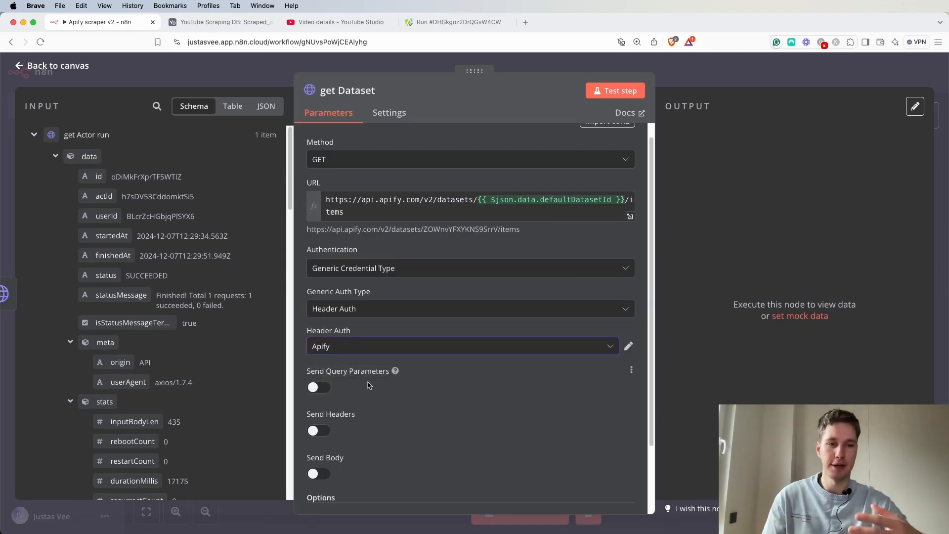
scroll(425, 348, down, 2)
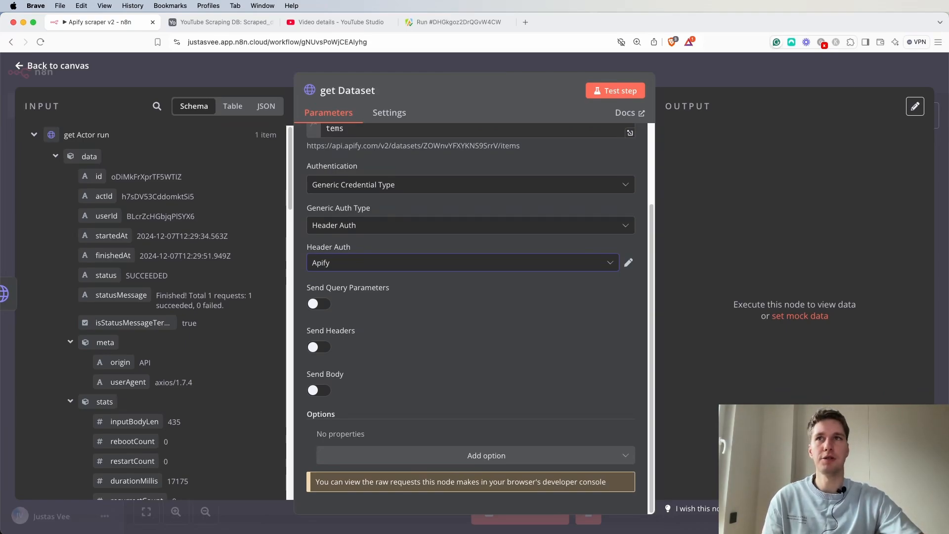
scroll(387, 395, up, 2)
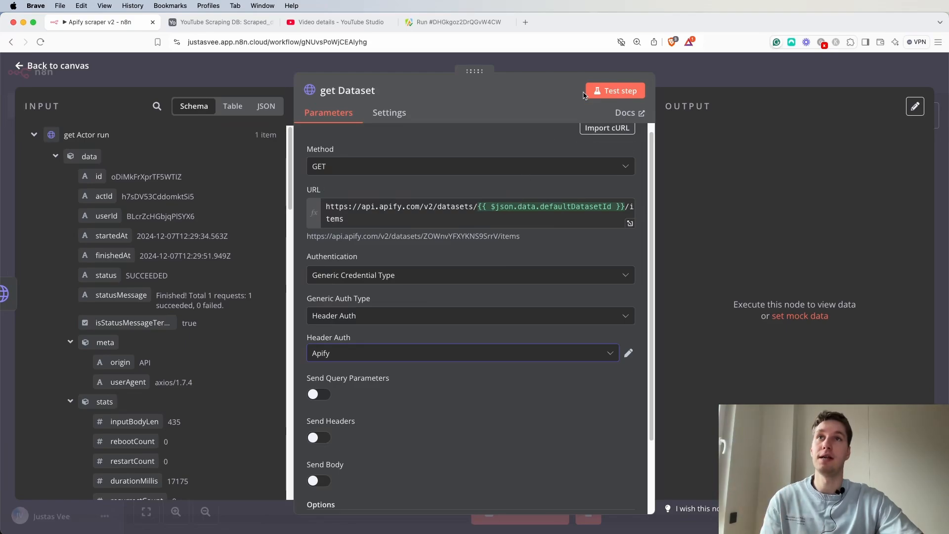
Test the get Dataset step and review the returned video fields in the output table.
click(607, 94)
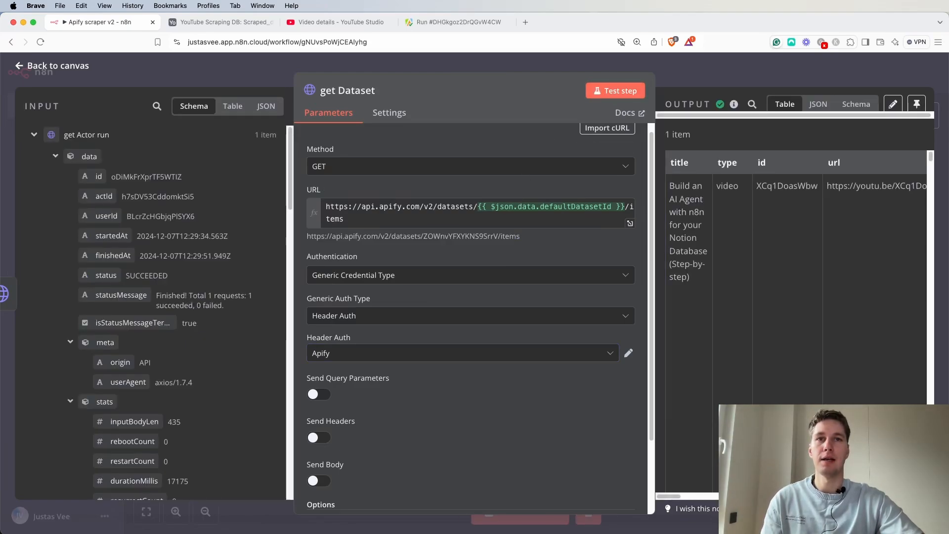
drag(676, 182, 689, 302)
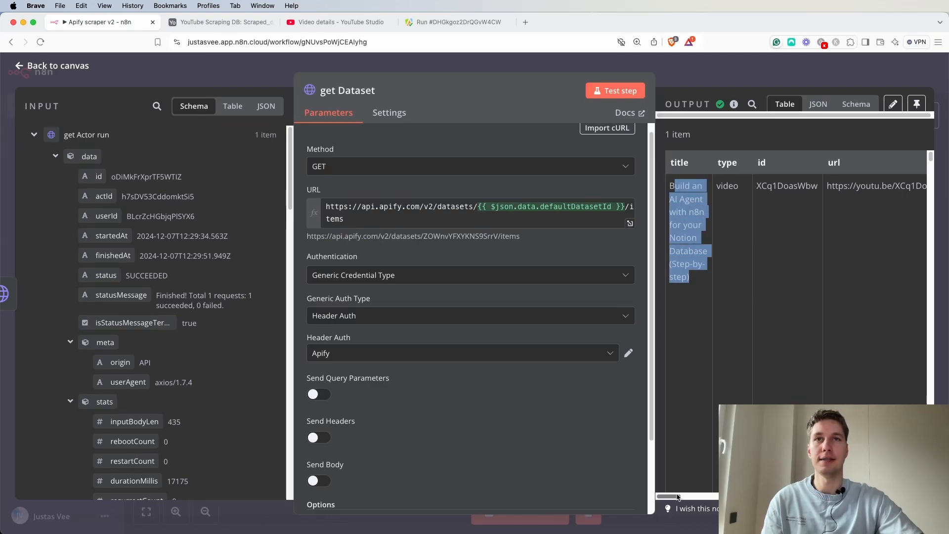
scroll(708, 479, right, 5)
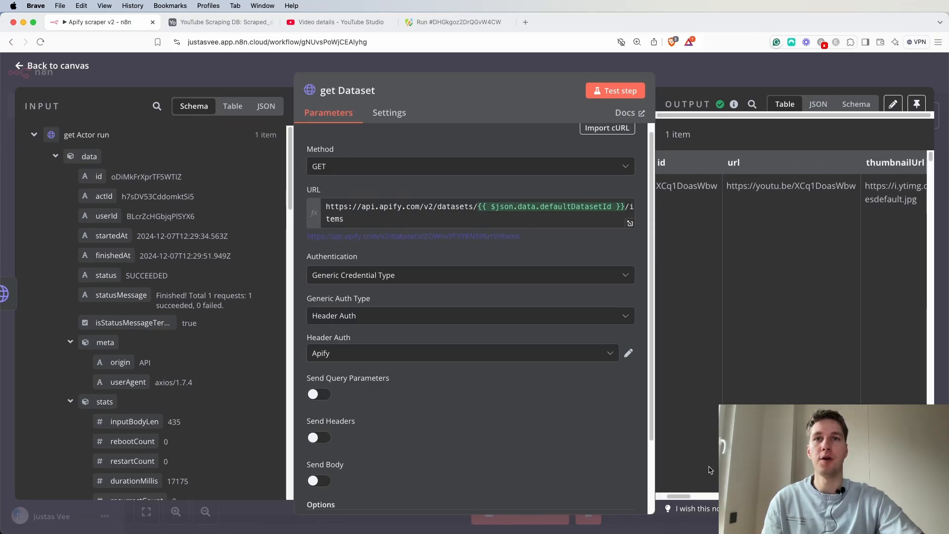
drag(687, 490, 724, 495)
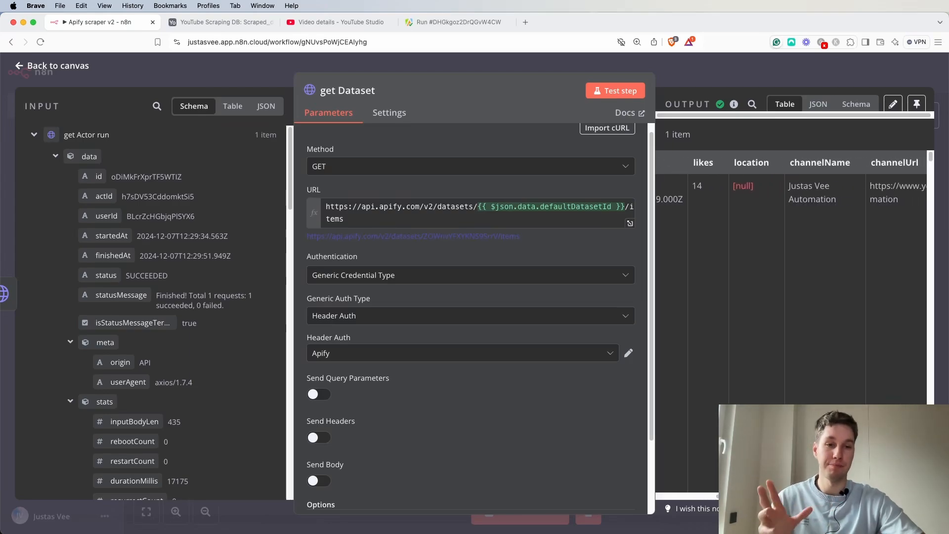
Add an Airtable node with the Update record action after get Dataset.
click(695, 58)
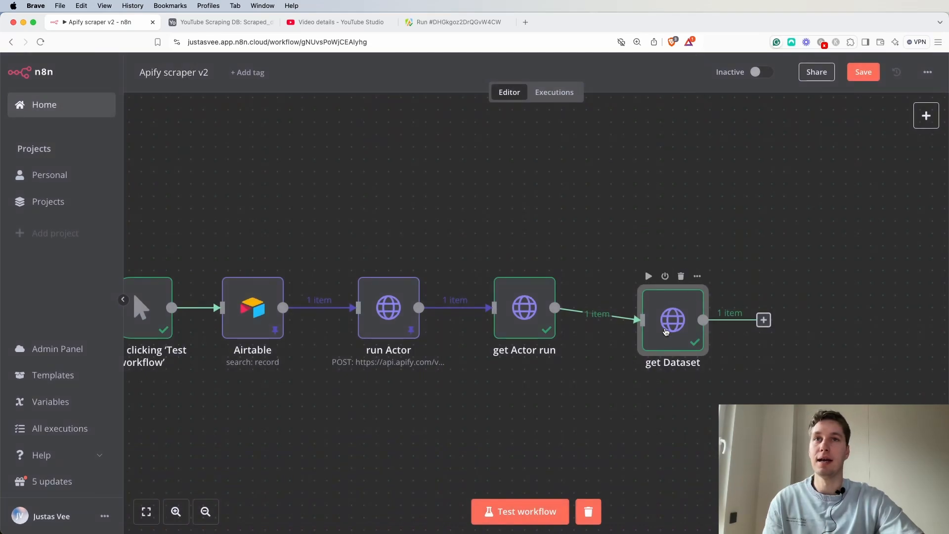
drag(666, 328, 671, 315)
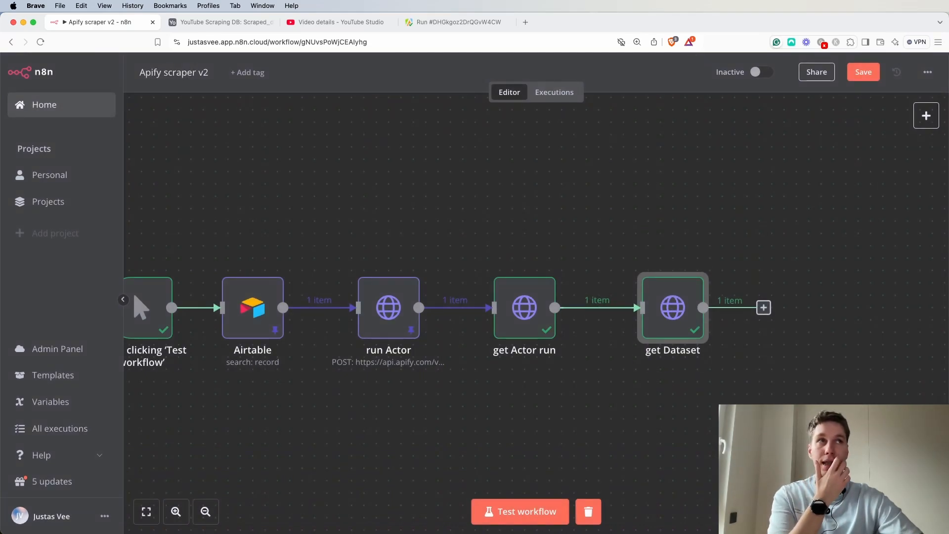
click(764, 307)
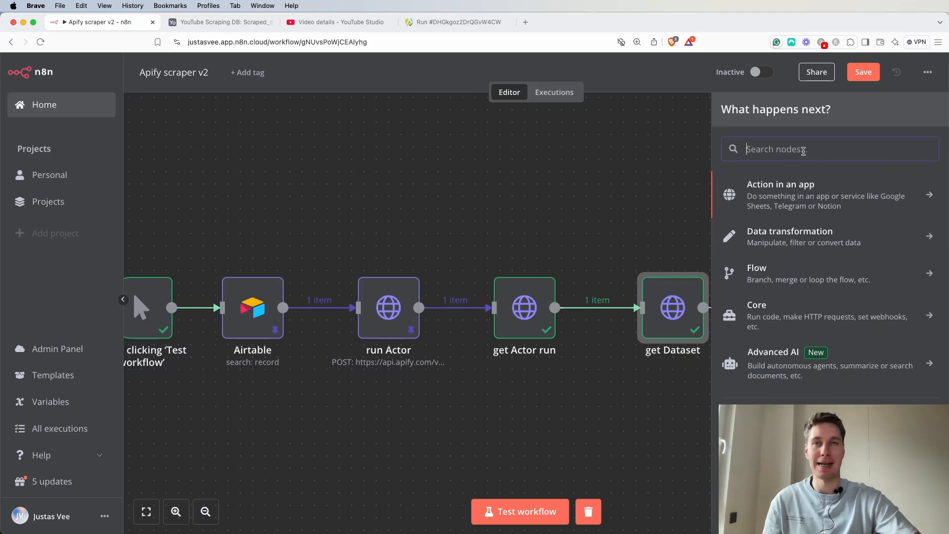
text(airt)
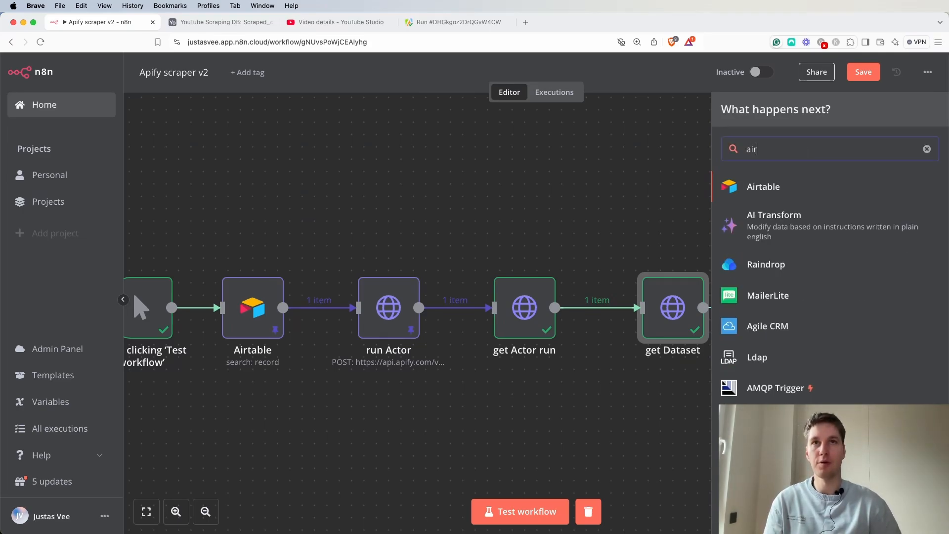
click(795, 188)
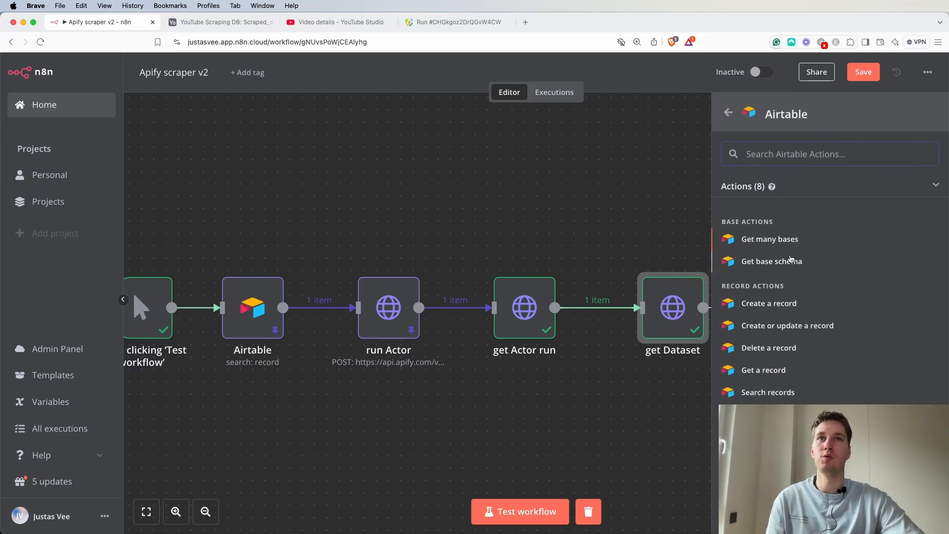
click(767, 414)
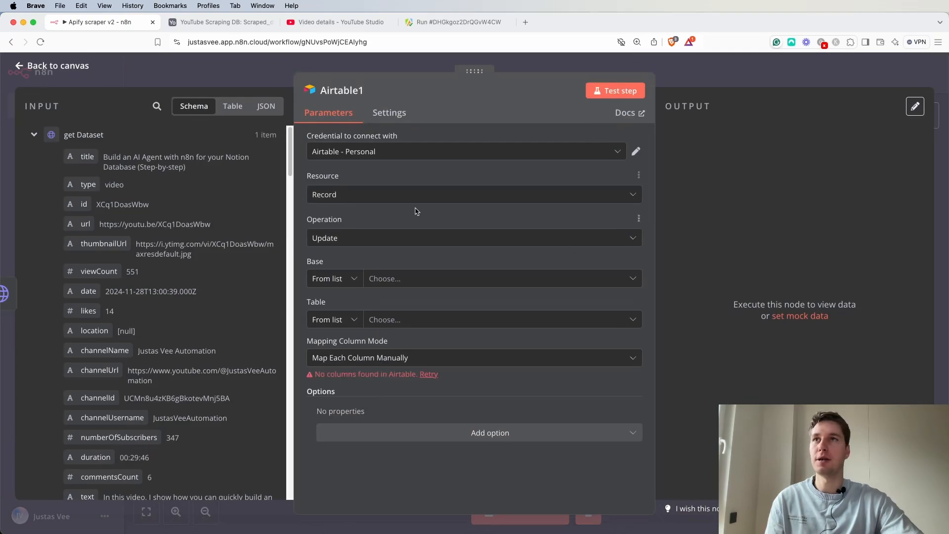
Select YouTube Scraping DB as the Airtable base and open the table choices.
click(447, 285)
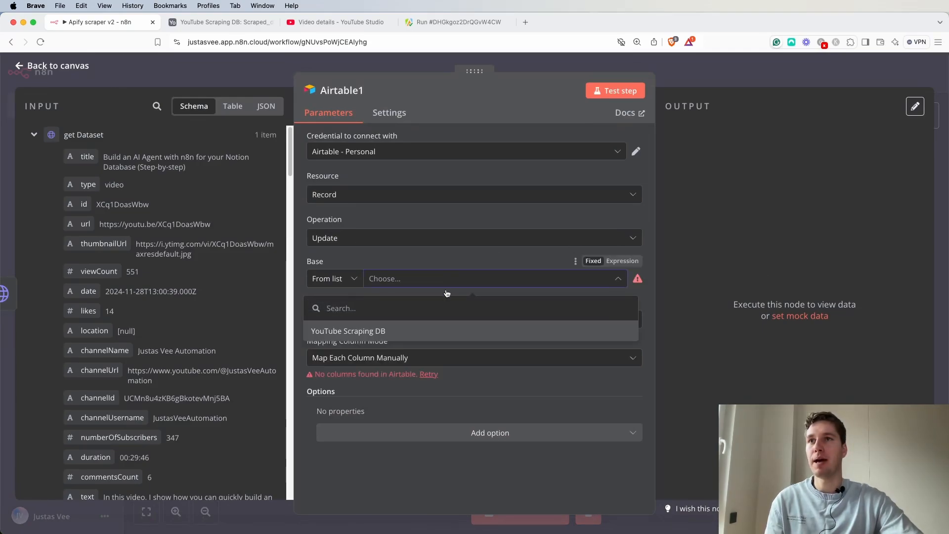
click(364, 333)
click(445, 320)
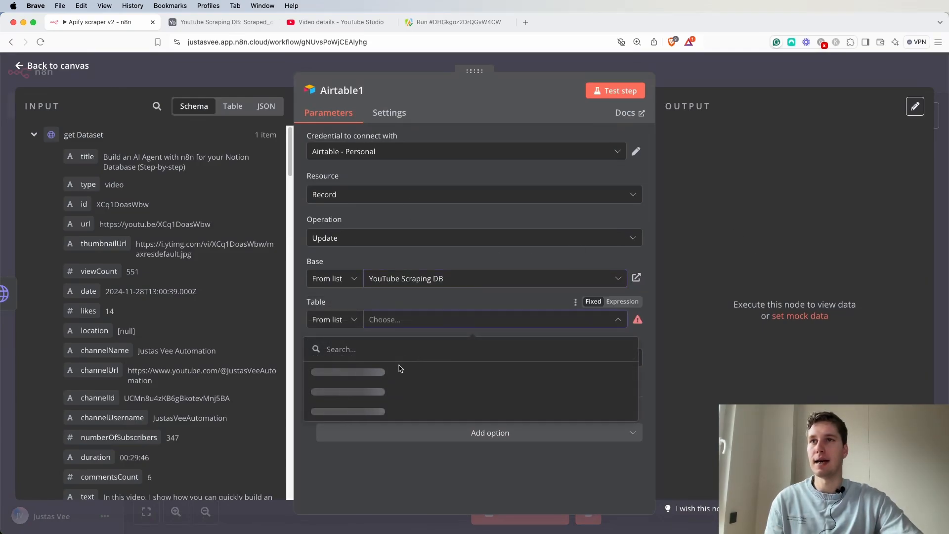
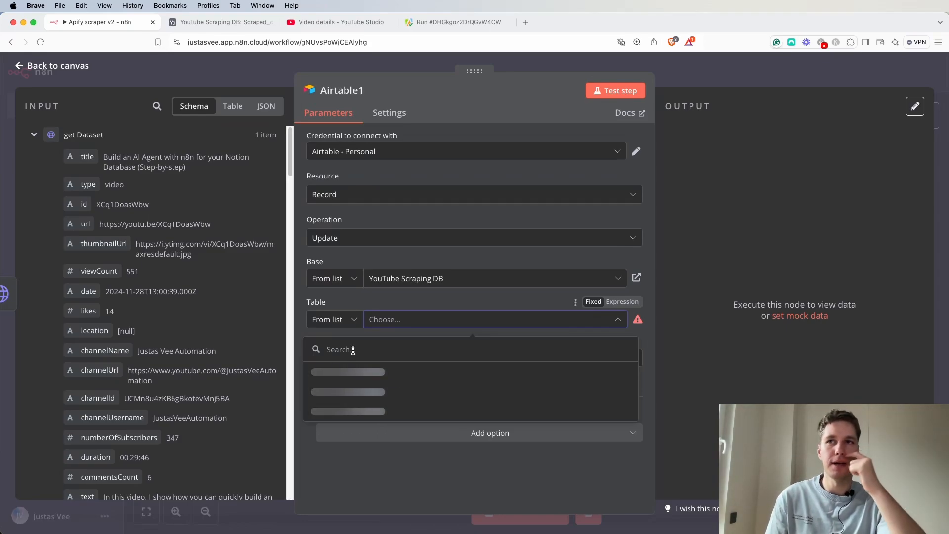
Choose Scraped_data as the table for the Airtable update.
click(399, 305)
click(410, 321)
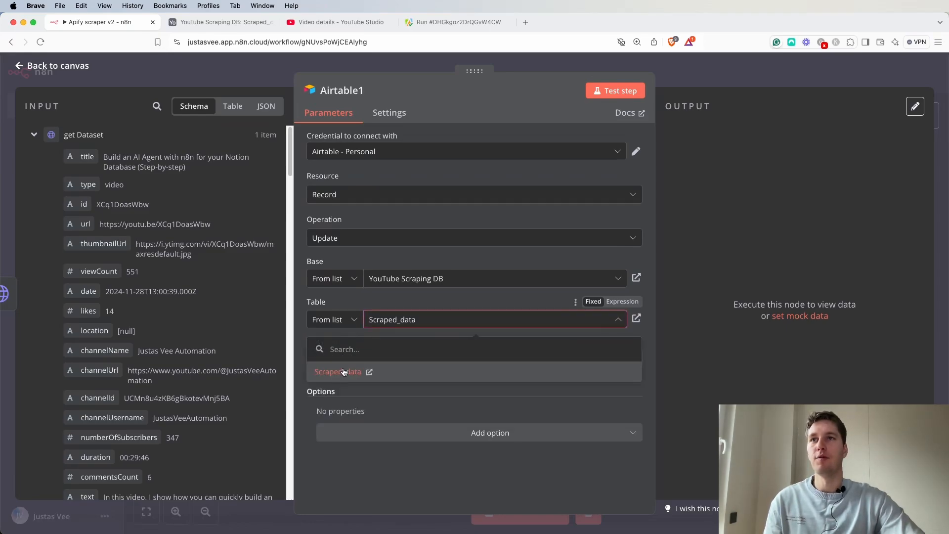
click(344, 371)
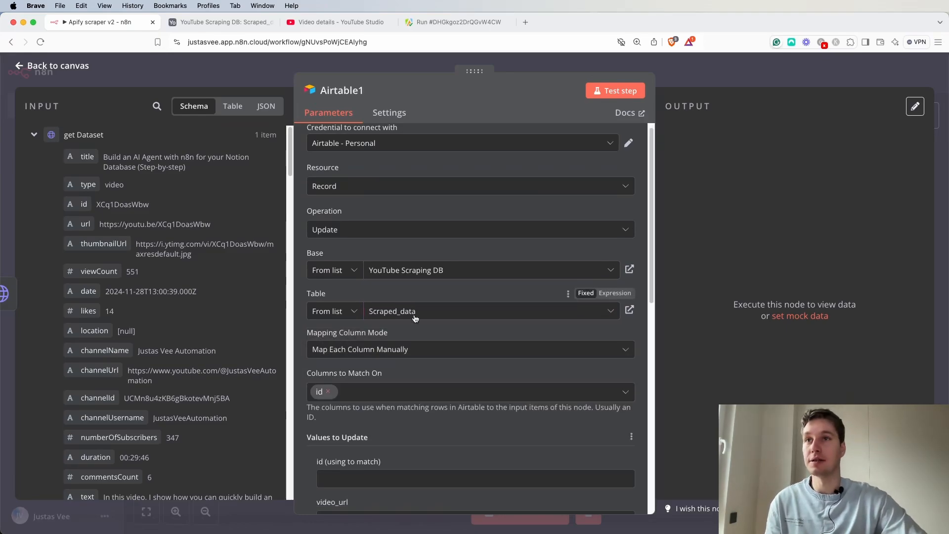
Map the id (using to match) field to the id from the original Airtable node.
scroll(385, 344, down, 2)
scroll(401, 331, down, 1)
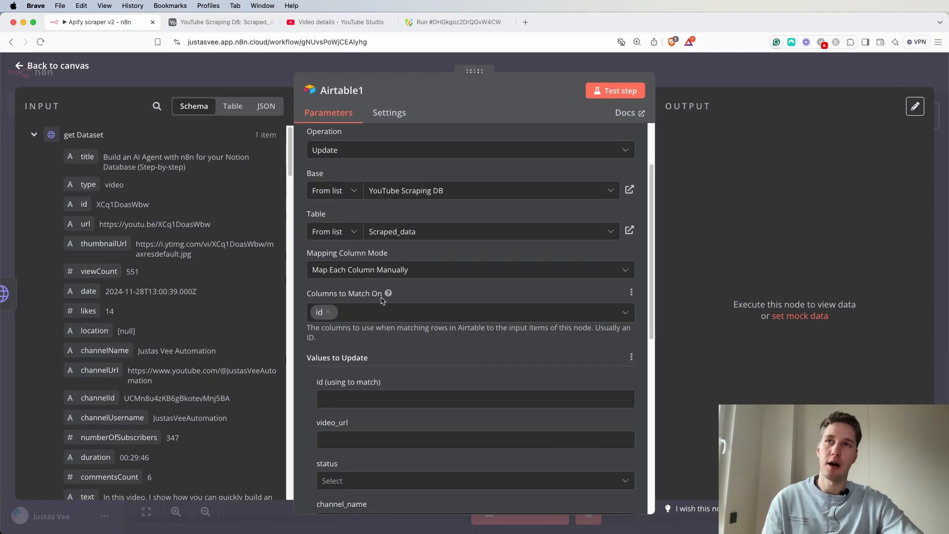
scroll(361, 348, down, 3)
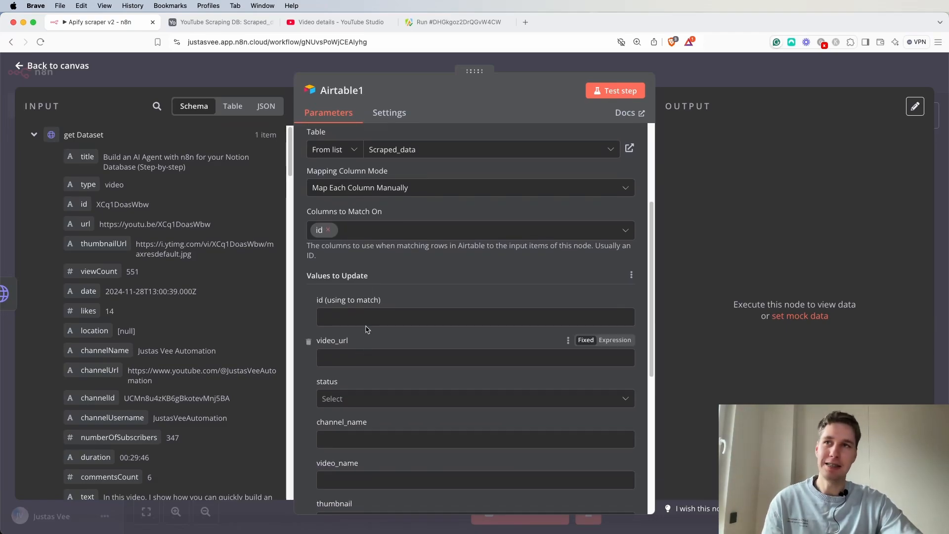
click(368, 317)
click(33, 135)
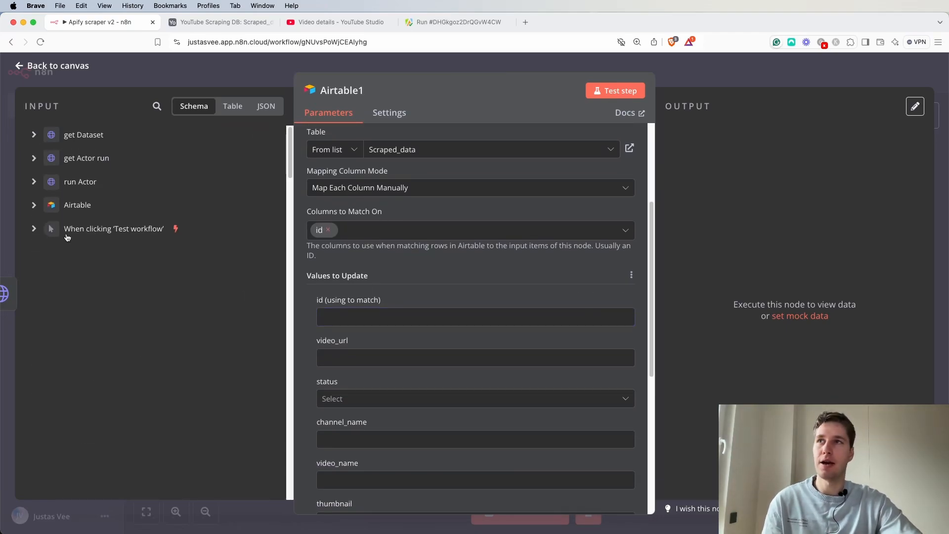
click(34, 204)
drag(81, 226, 371, 320)
click(480, 287)
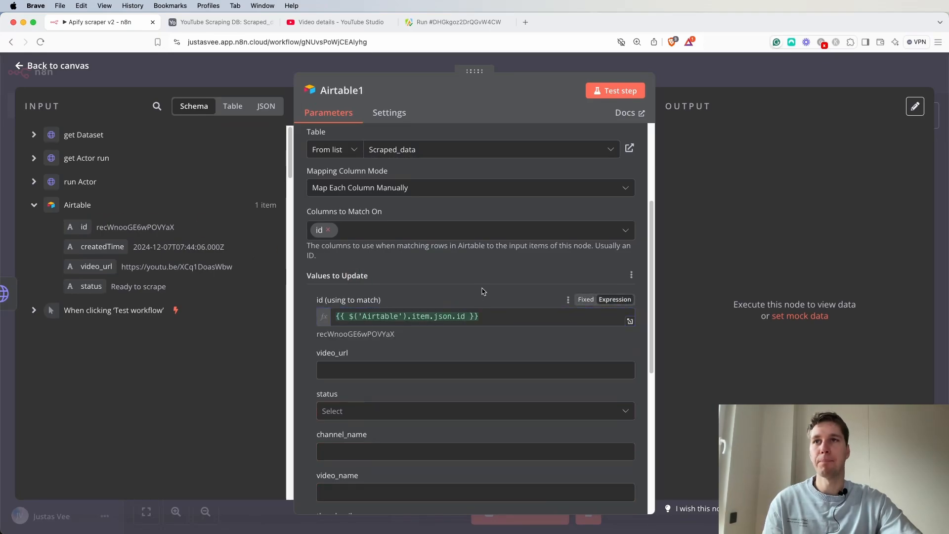
Set the status value to Scraped.
scroll(415, 338, down, 1)
scroll(439, 349, down, 4)
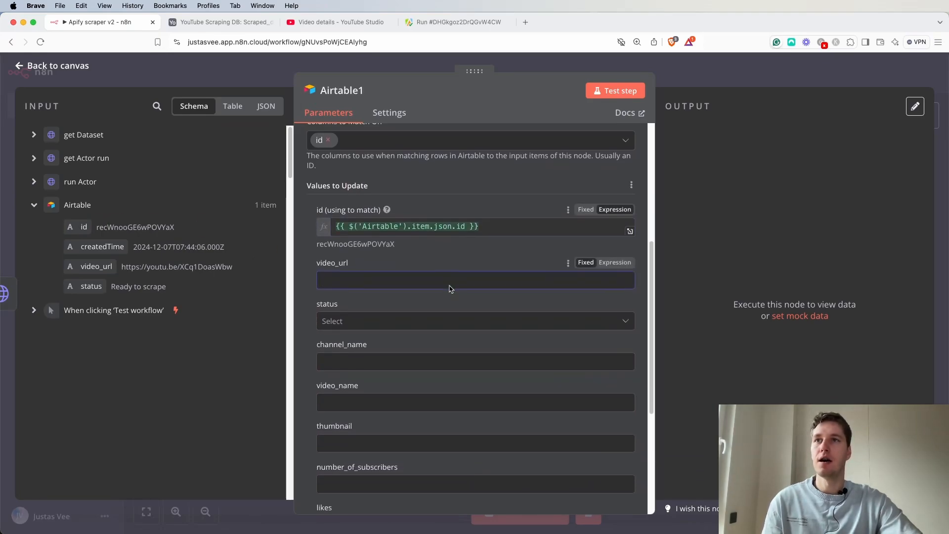
click(414, 276)
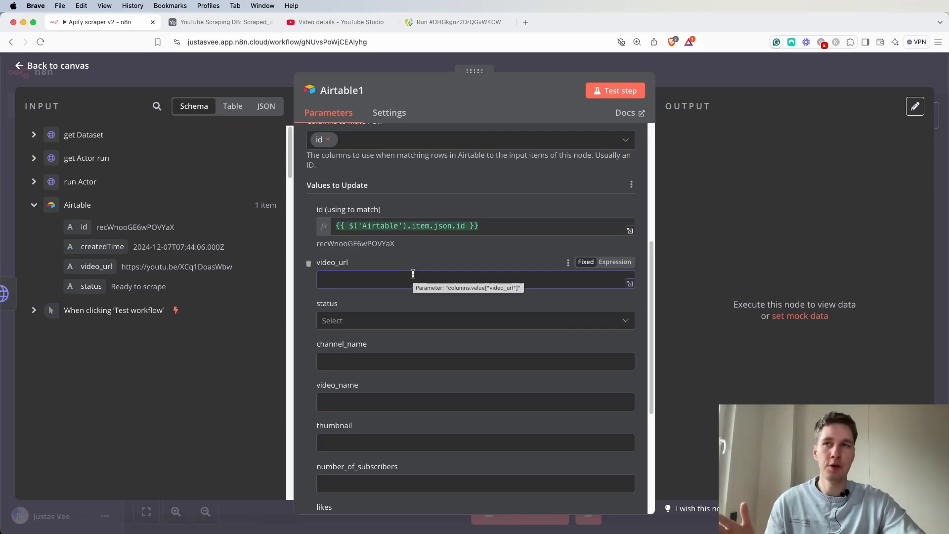
click(396, 331)
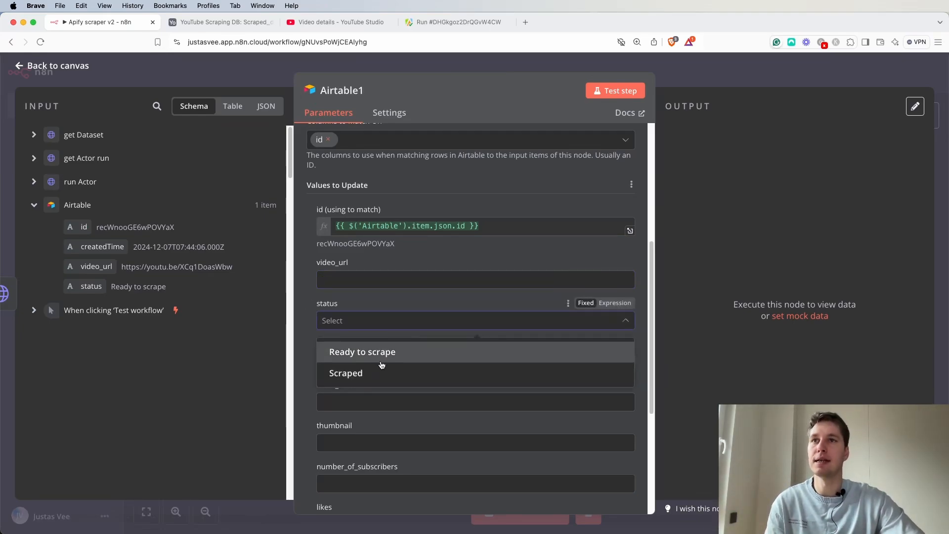
click(364, 378)
Map channel_name to the channelName field from get Dataset.
scroll(394, 324, down, 2)
click(384, 324)
click(33, 134)
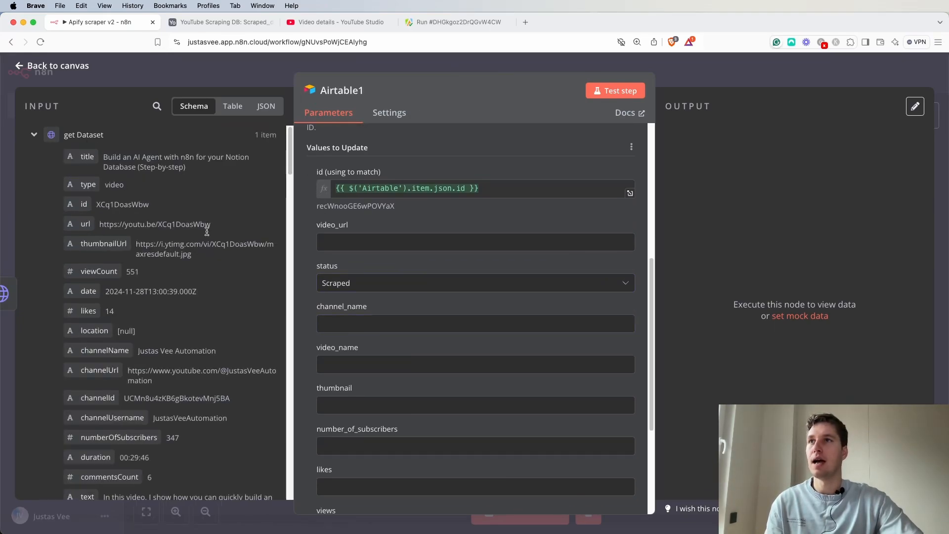
drag(151, 346, 379, 324)
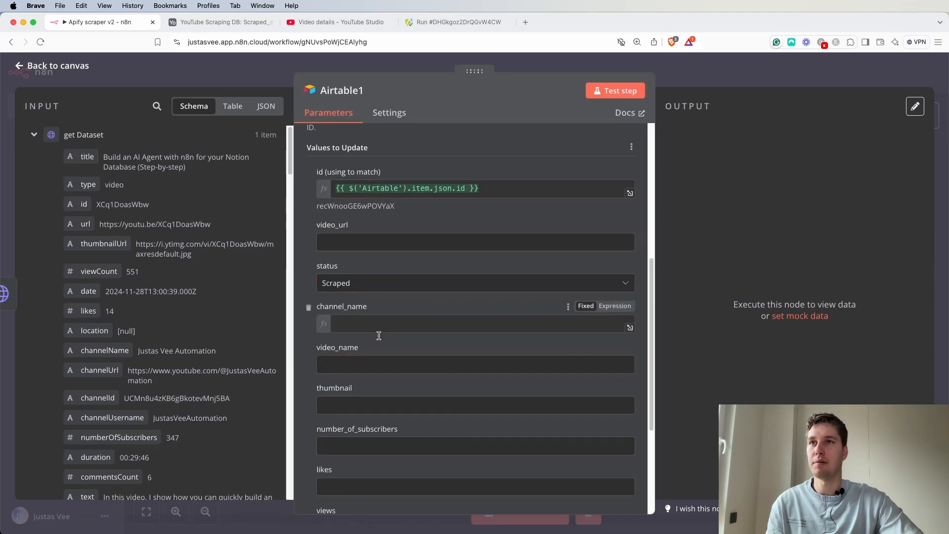
click(357, 401)
click(366, 376)
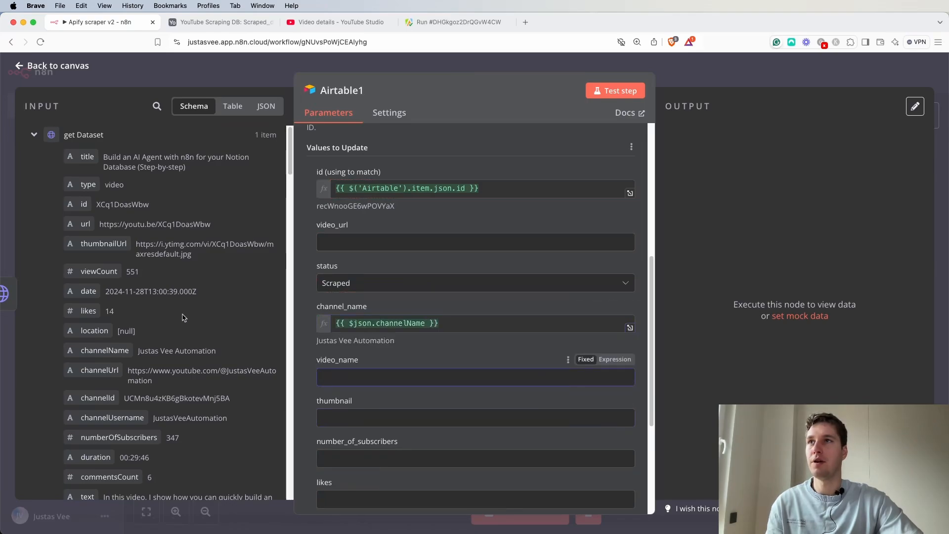
Map video_name to the title field from get Dataset.
drag(87, 156, 375, 375)
click(353, 467)
click(368, 425)
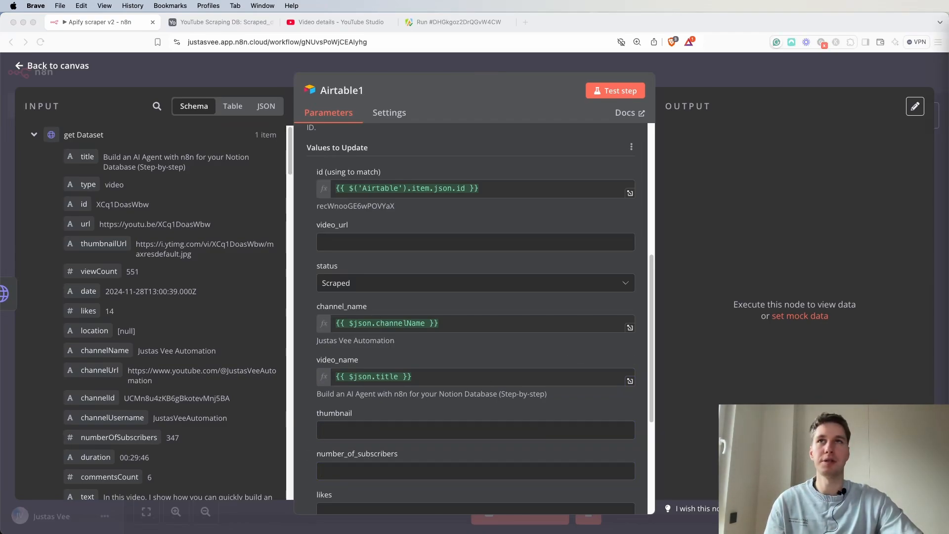
Set the thumbnail field to the expression {{[{"url": $('get Dataset').item.json.thumbnailUrl}]}} for an Airtable attachment.
click(224, 23)
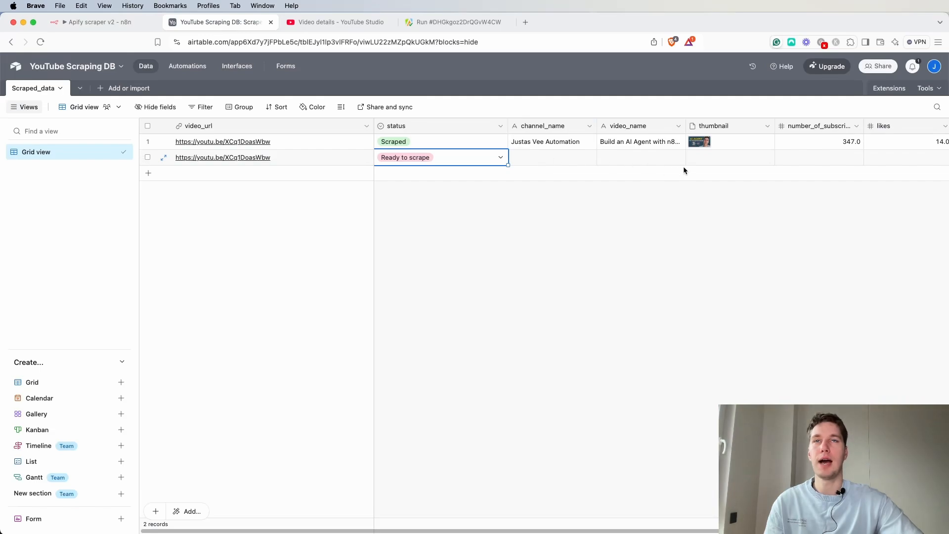
click(98, 23)
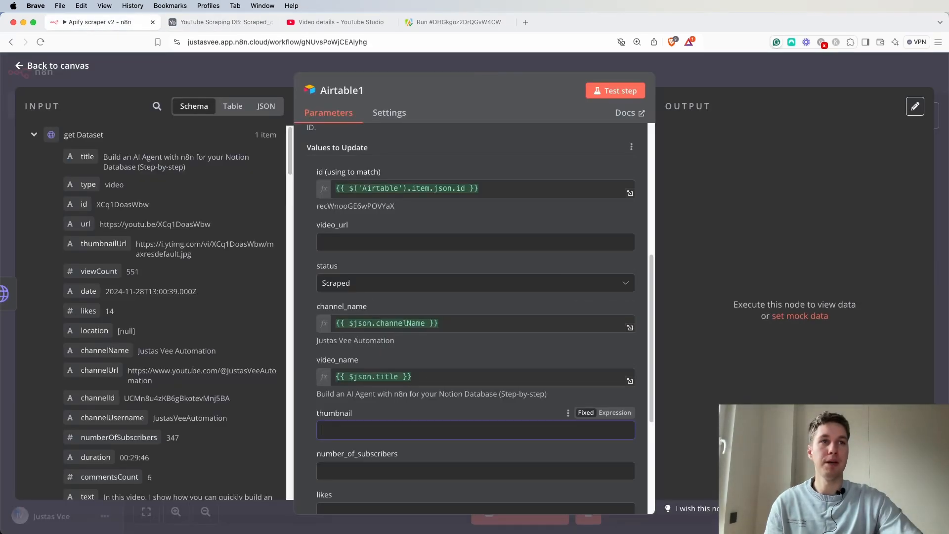
click(372, 426)
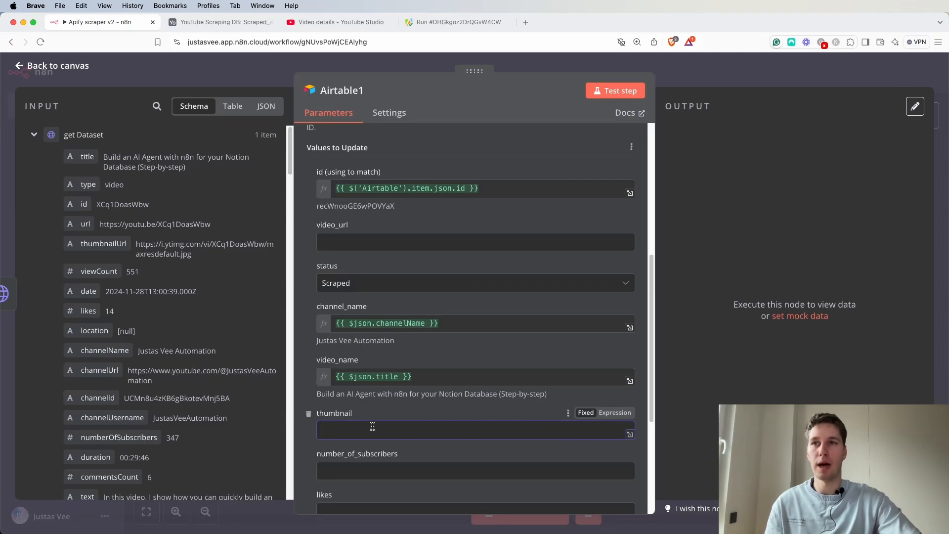
text({{)
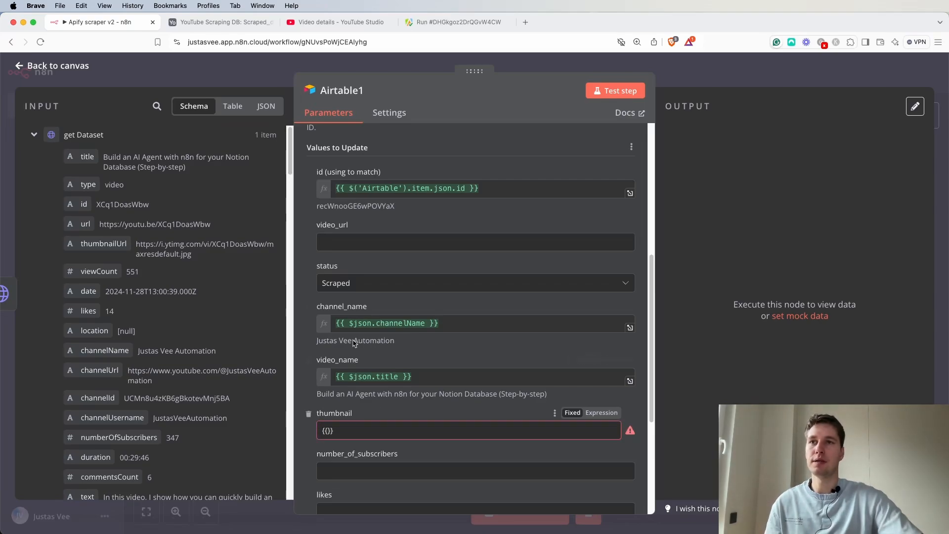
click(601, 412)
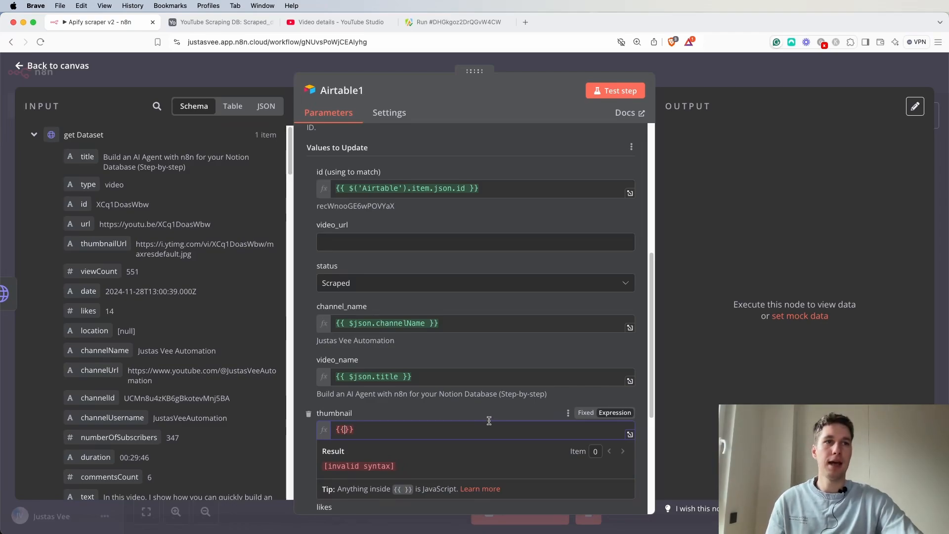
text([)
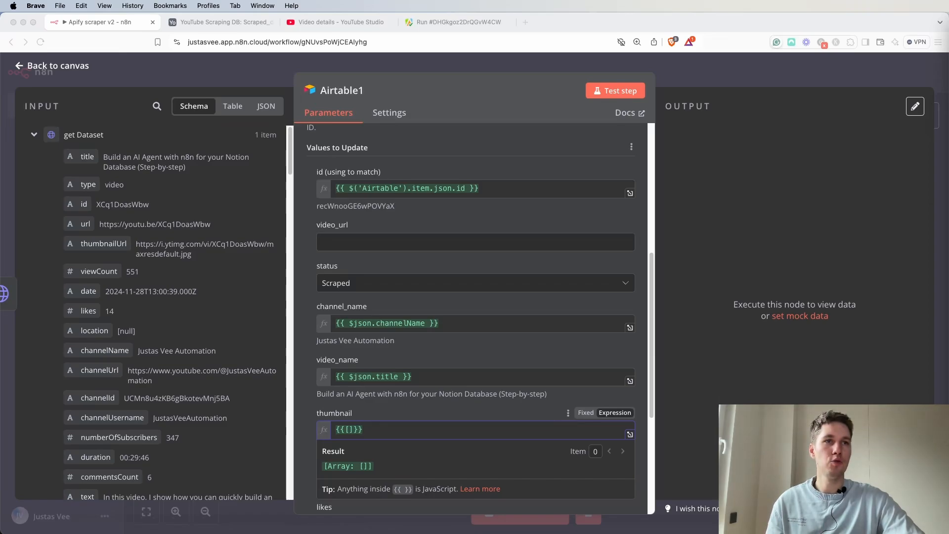
click(352, 429)
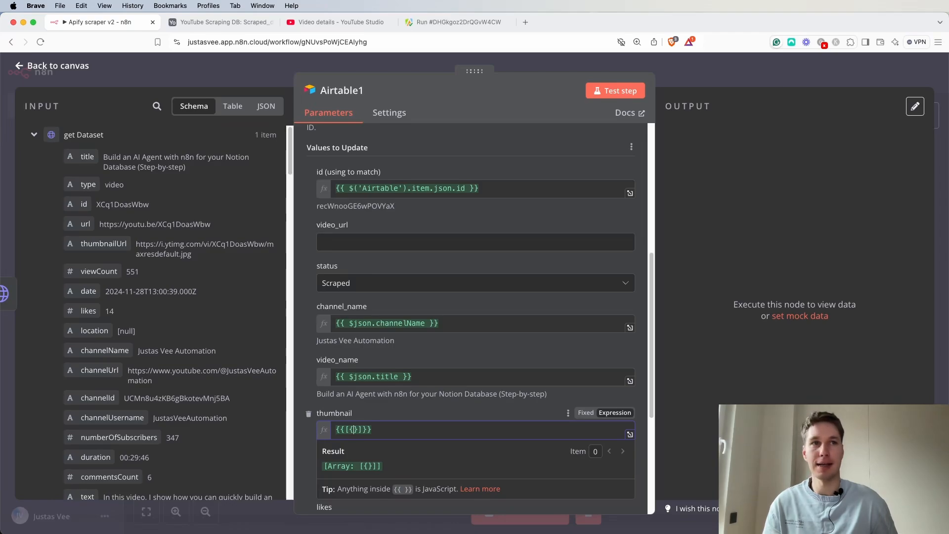
text(")
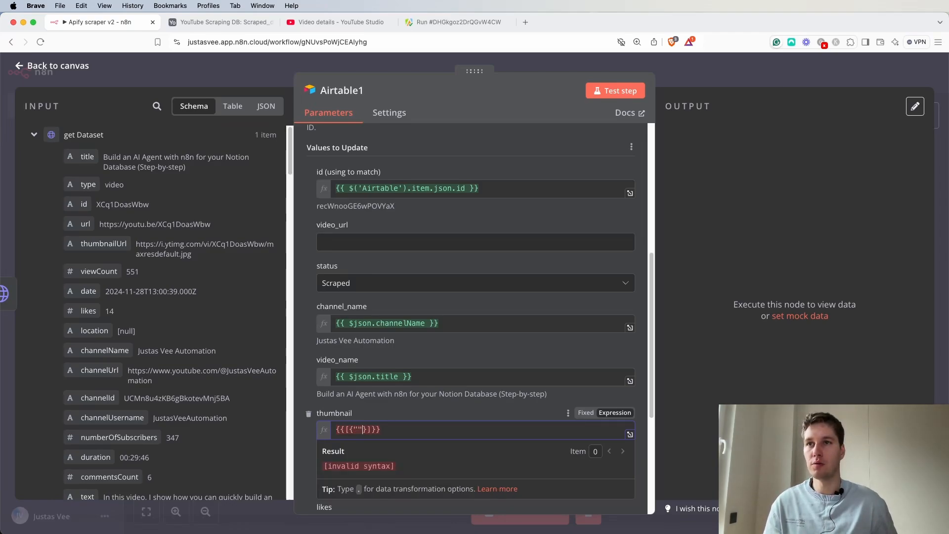
text(url)
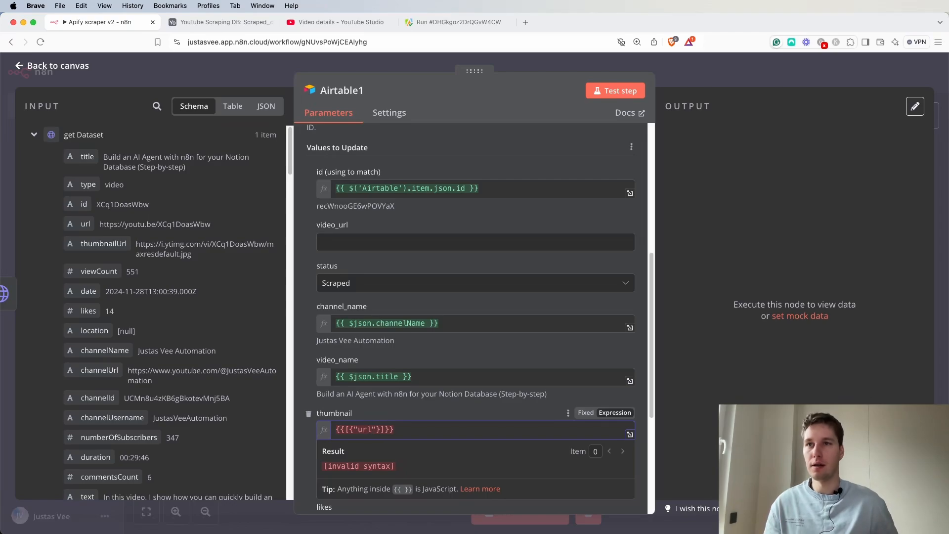
text(:)
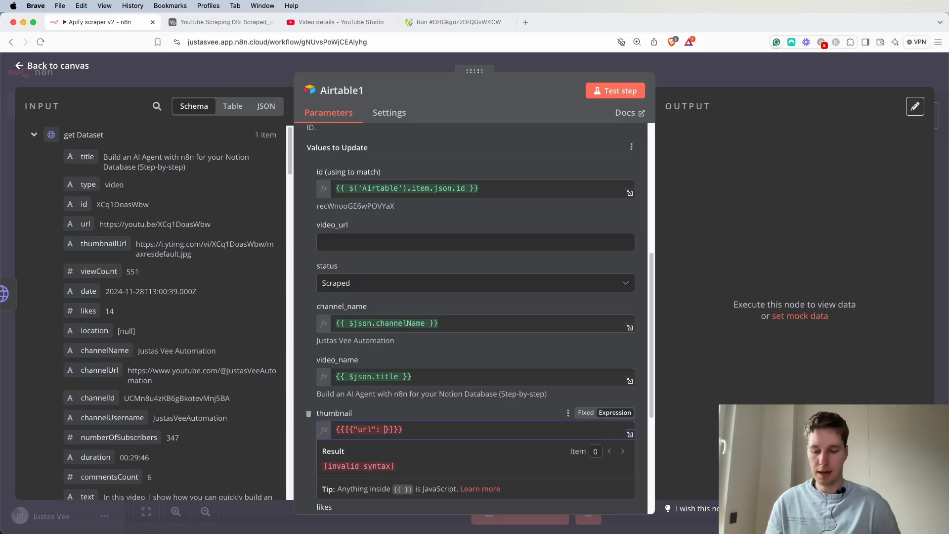
text($)
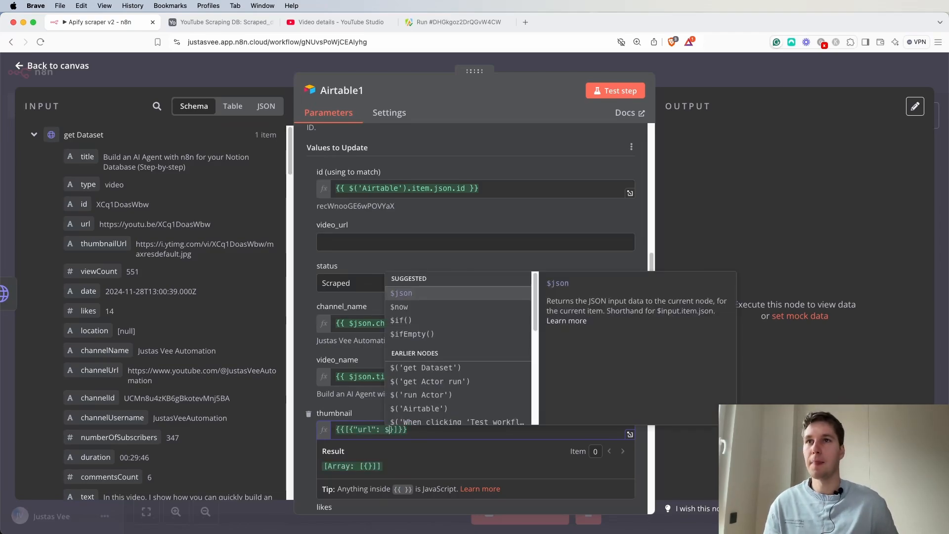
key(Down)
key(Down)
key(Down)
key(Down)
key(Down)
key(Up)
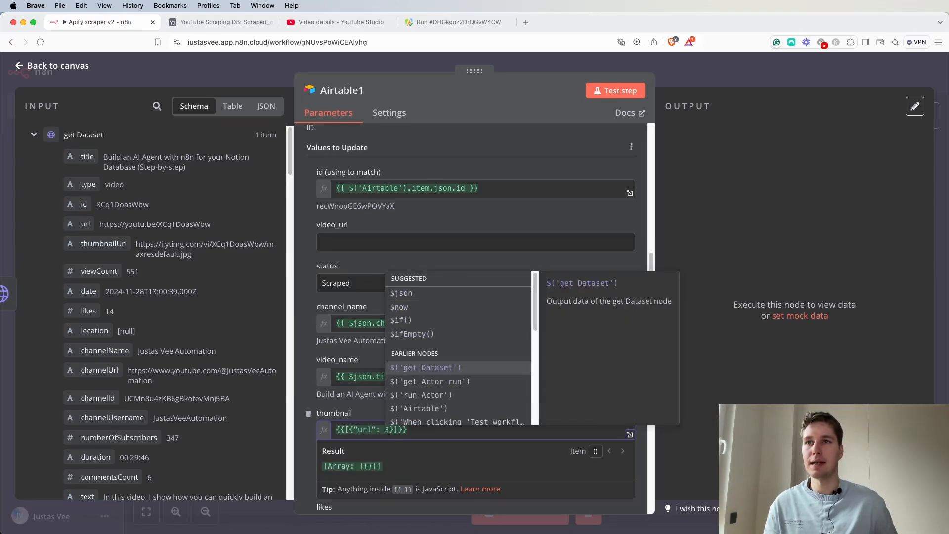
key(Return)
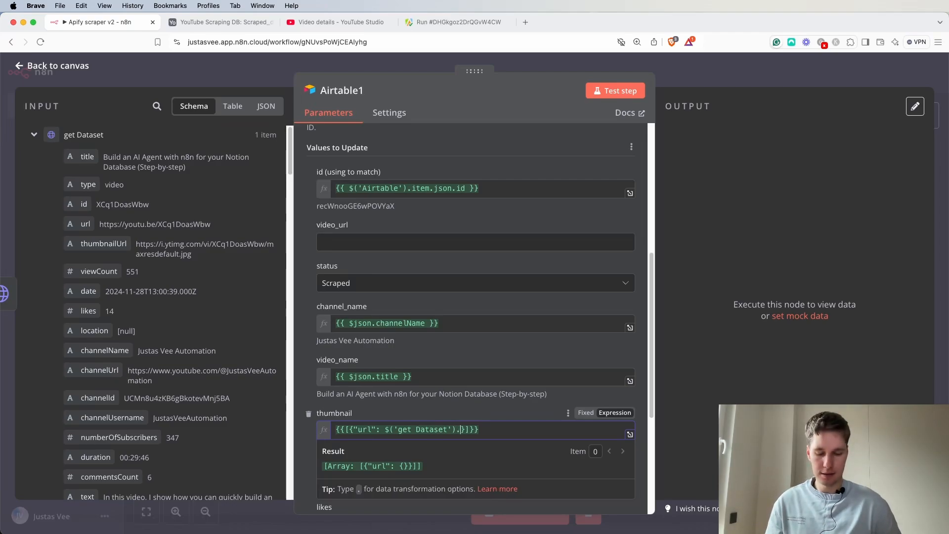
text(.item)
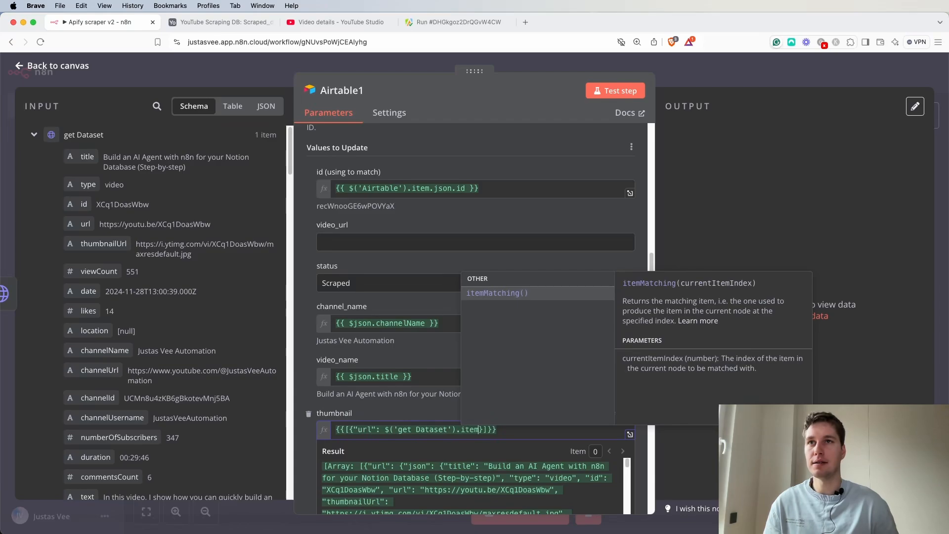
text(.json)
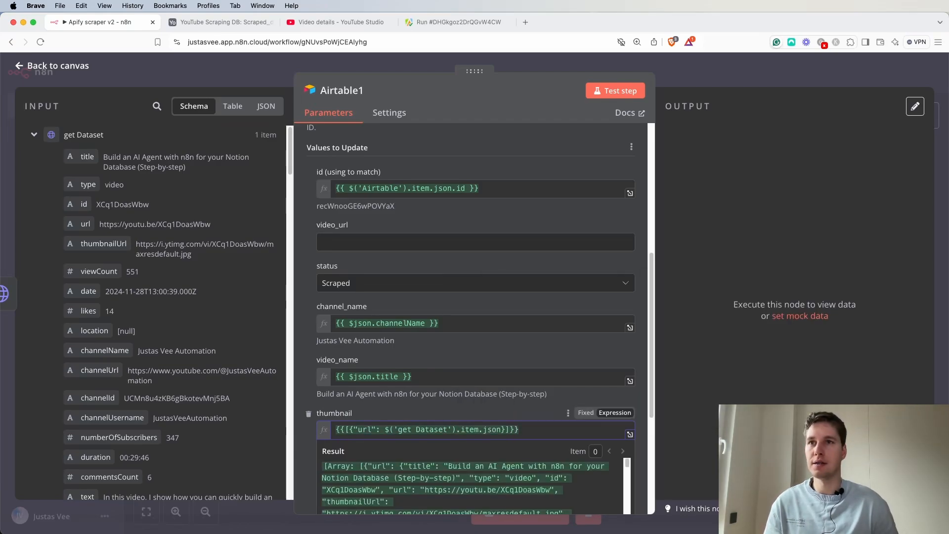
text(.)
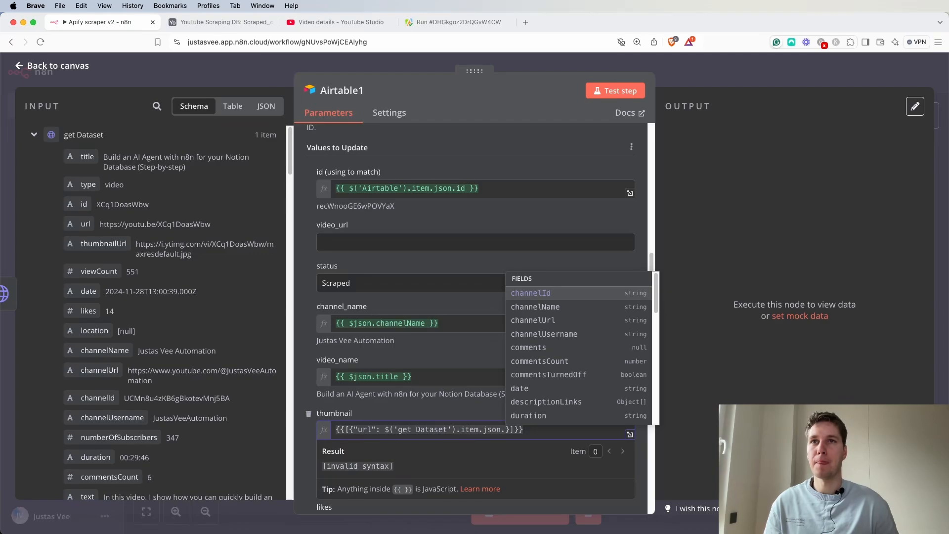
text(th)
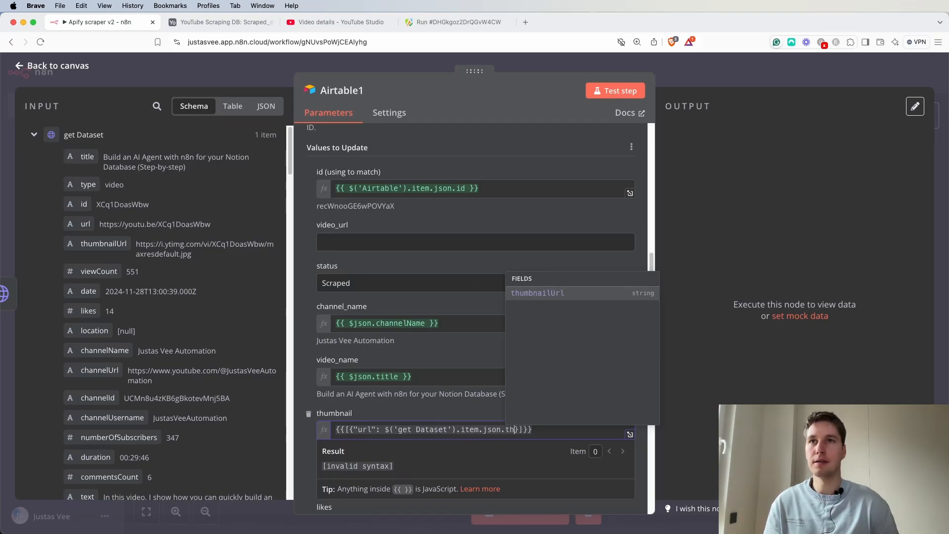
key(Return)
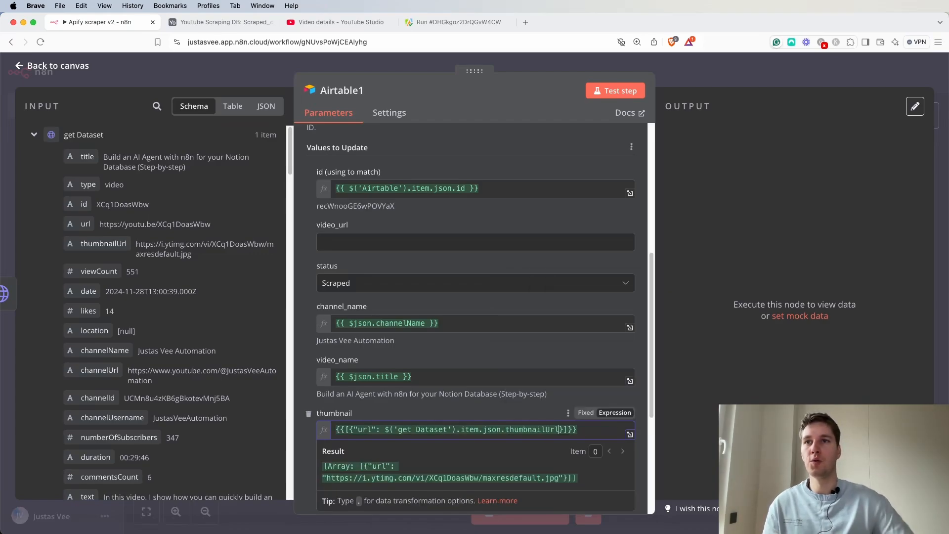
drag(354, 429, 462, 423)
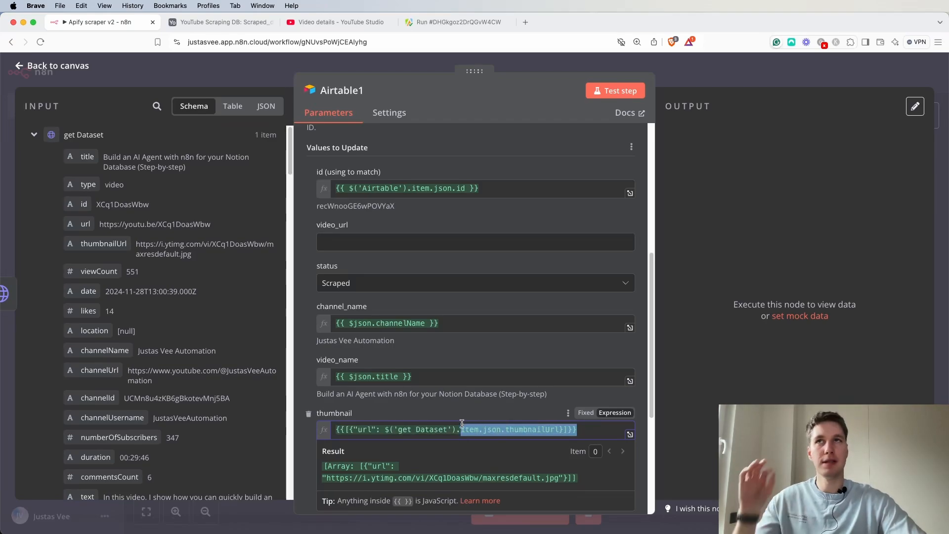
click(539, 355)
scroll(442, 390, down, 4)
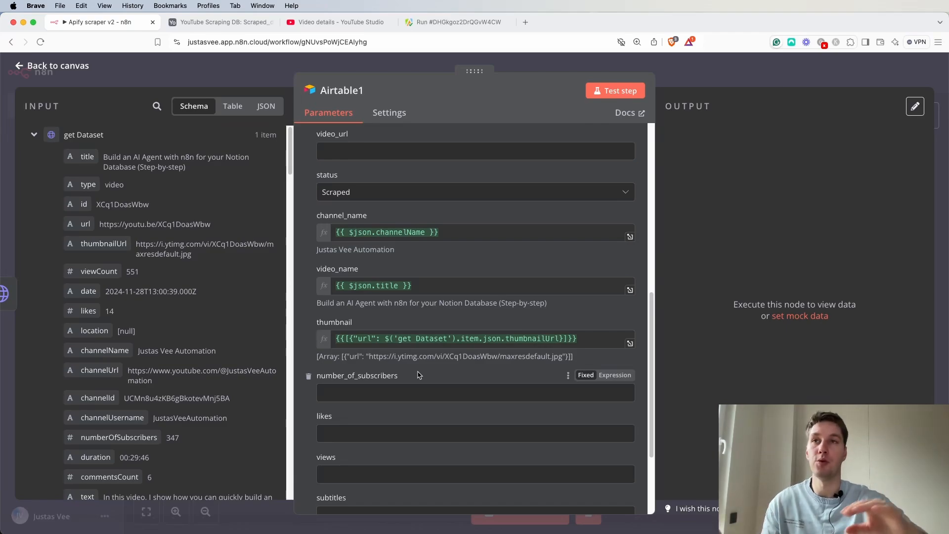
Map number_of_subscribers to the numberOfSubscribers field from get Dataset.
drag(384, 339, 558, 339)
click(582, 308)
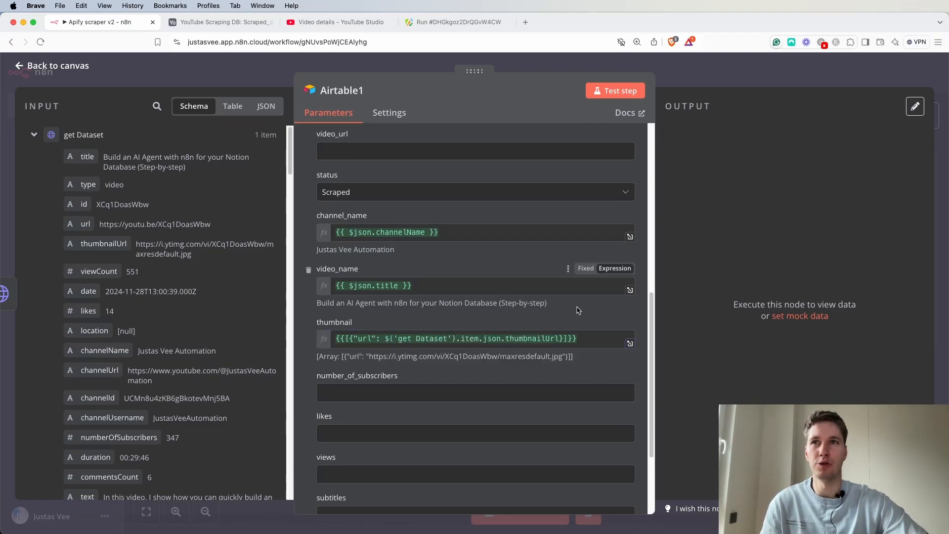
click(388, 392)
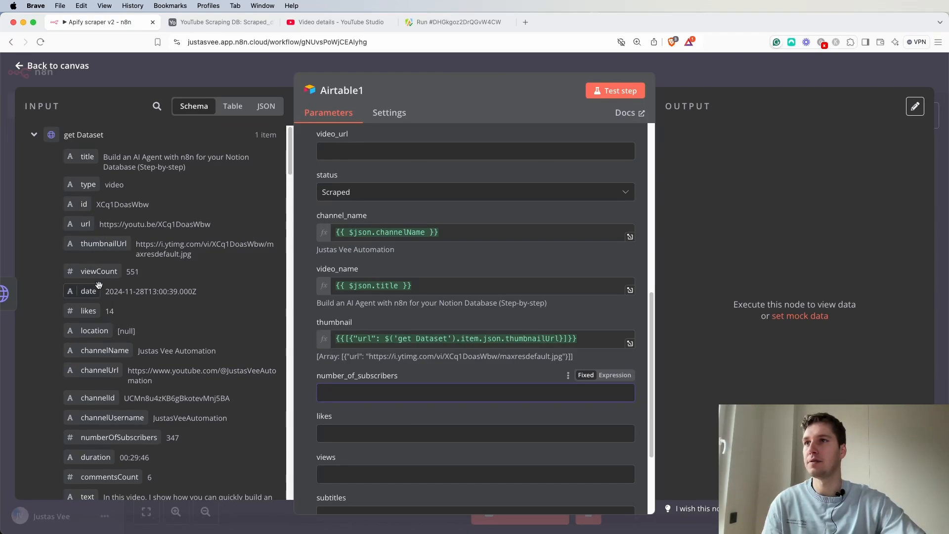
scroll(126, 398, down, 1)
drag(129, 423, 356, 392)
Map likes to the likes field from get Dataset.
scroll(345, 432, down, 3)
click(358, 374)
drag(88, 292, 341, 374)
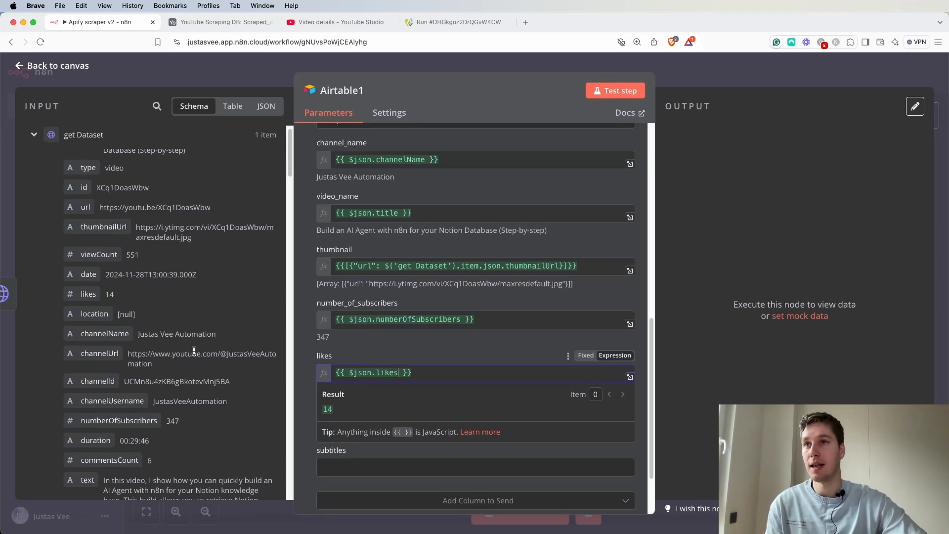
click(455, 357)
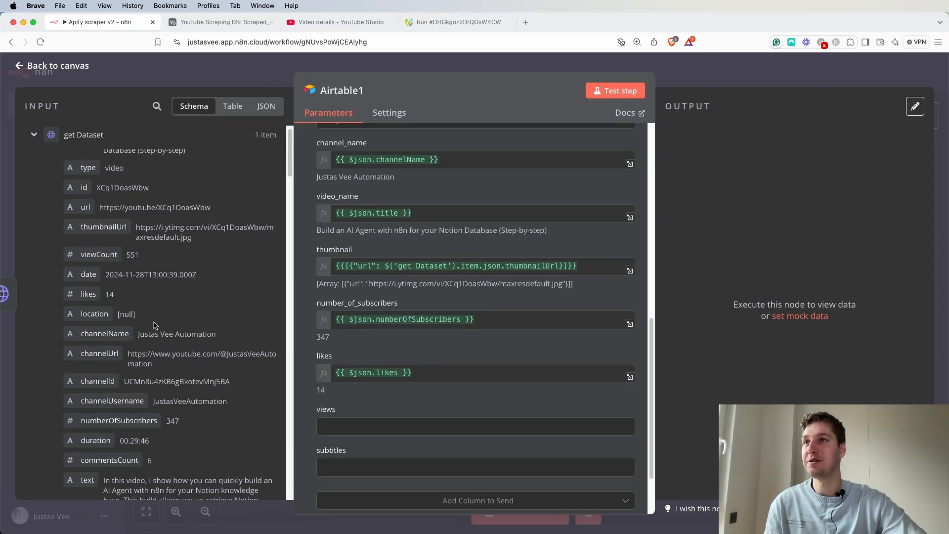
Map views to the viewCount field from get Dataset.
drag(96, 254, 399, 426)
scroll(395, 435, down, 3)
click(387, 414)
scroll(170, 341, down, 10)
scroll(170, 341, down, 15)
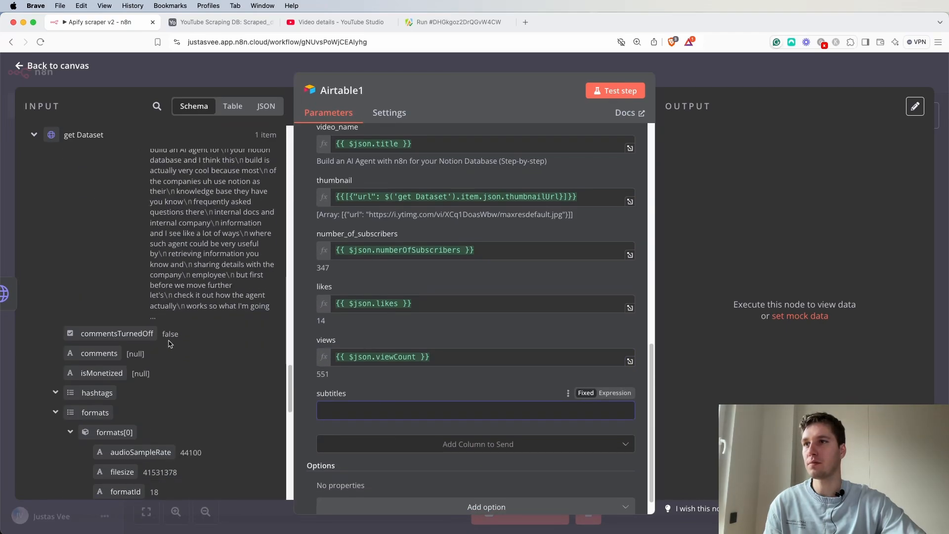
Search the input fields for sub and map subtitles to the plaintext of subtitles[0].
scroll(163, 326, up, 20)
click(151, 106)
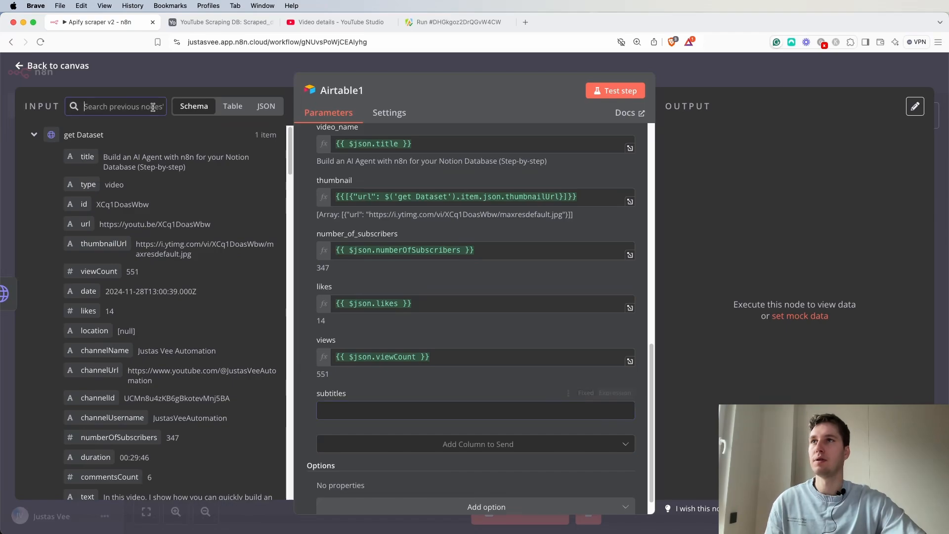
text(sub)
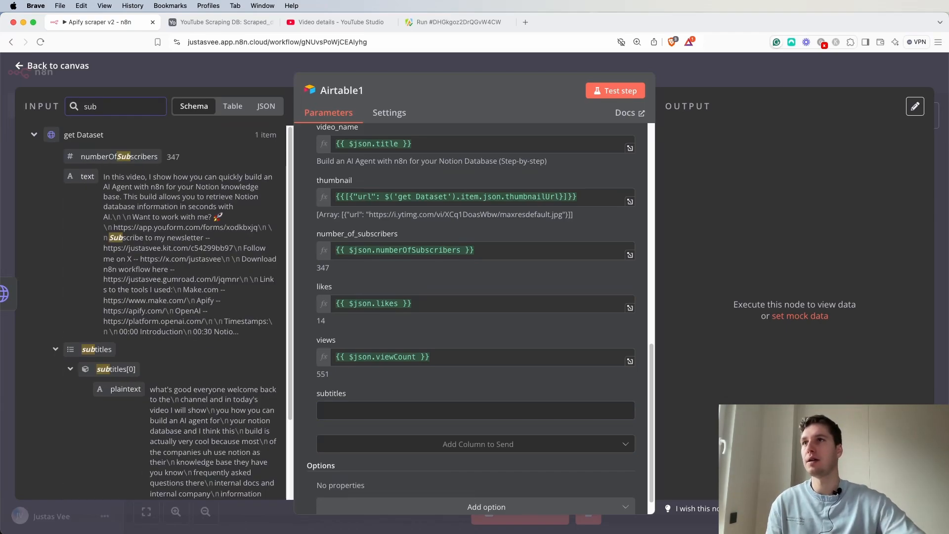
scroll(147, 405, down, 5)
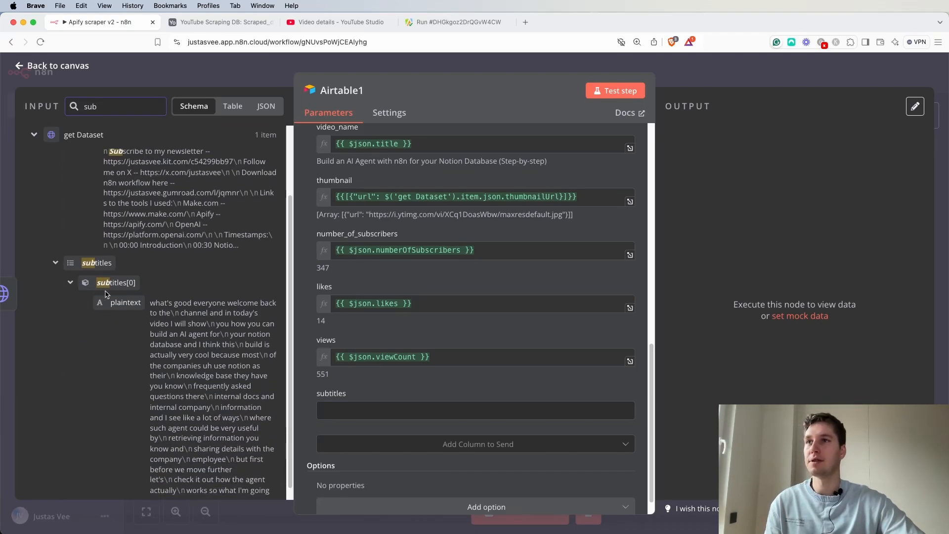
drag(121, 291, 544, 434)
click(509, 398)
scroll(509, 390, down, 2)
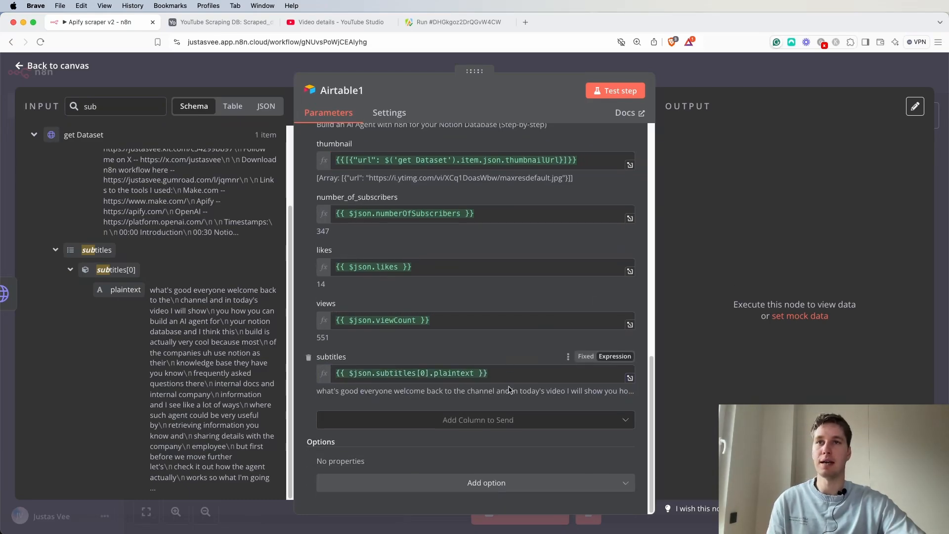
Return to the canvas and unpin the output data of the Airtable search node.
click(707, 82)
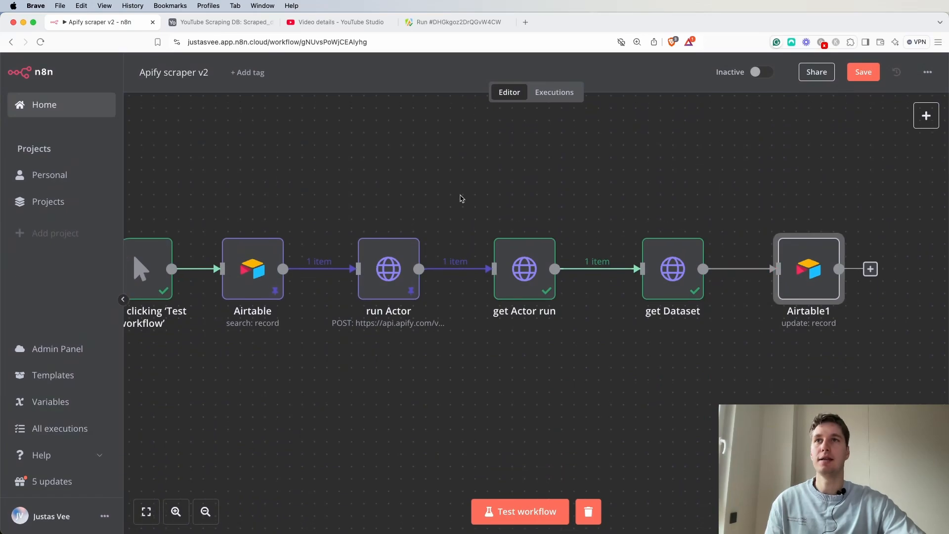
click(206, 511)
mouse_move(391, 264)
mouse_down()
mouse_move(459, 308)
mouse_move(419, 267)
mouse_move(400, 264)
mouse_up()
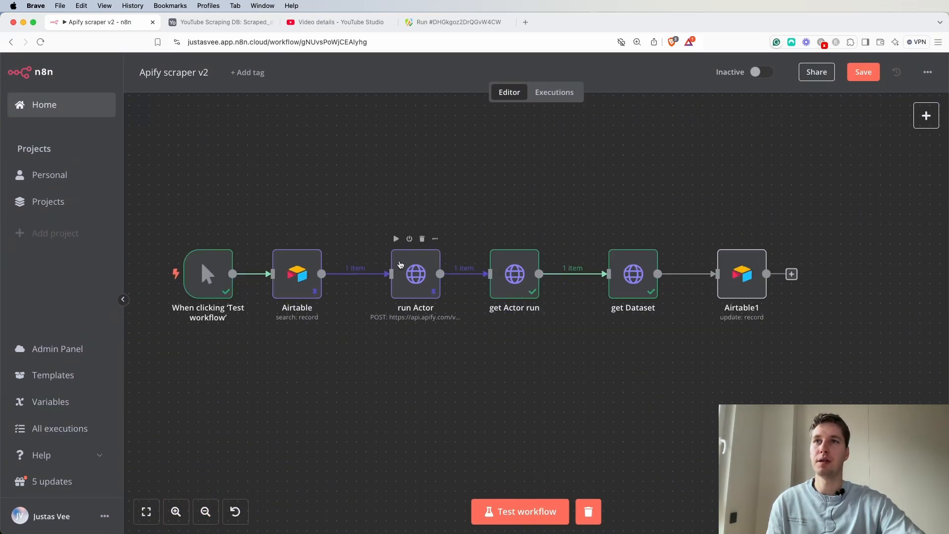
click(292, 275)
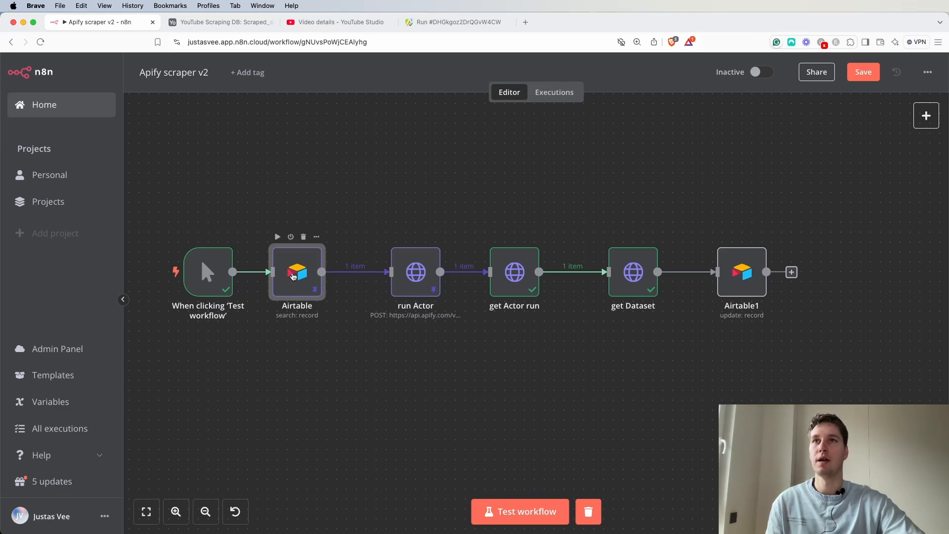
double_click(293, 275)
click(756, 97)
click(755, 73)
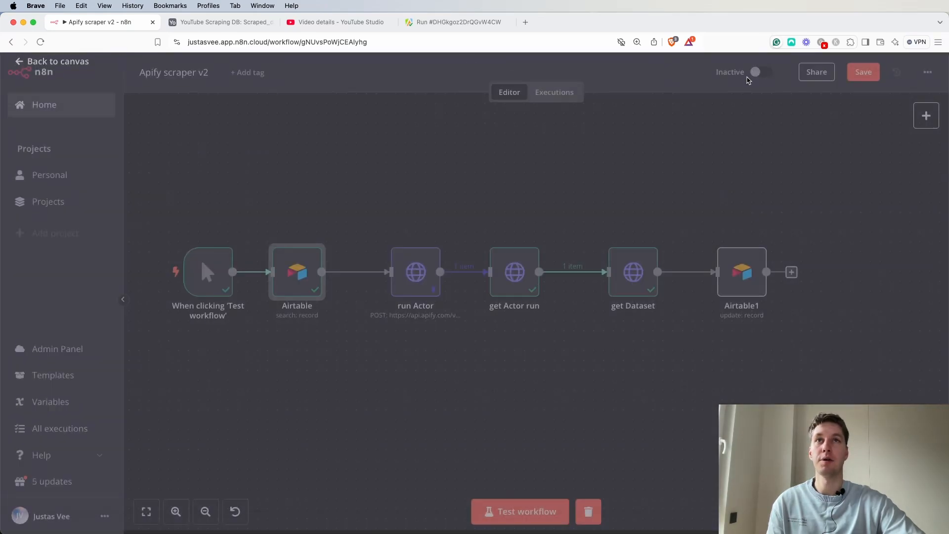
Unpin the run Actor node's output data and save the workflow.
double_click(418, 267)
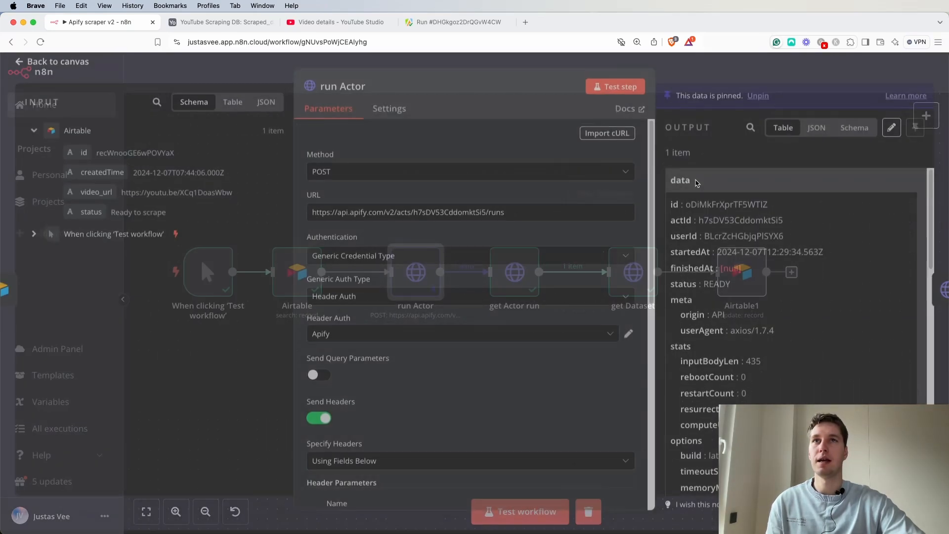
click(729, 68)
click(867, 77)
Review the run Actor node's JSON body containing the video_url expression.
double_click(302, 277)
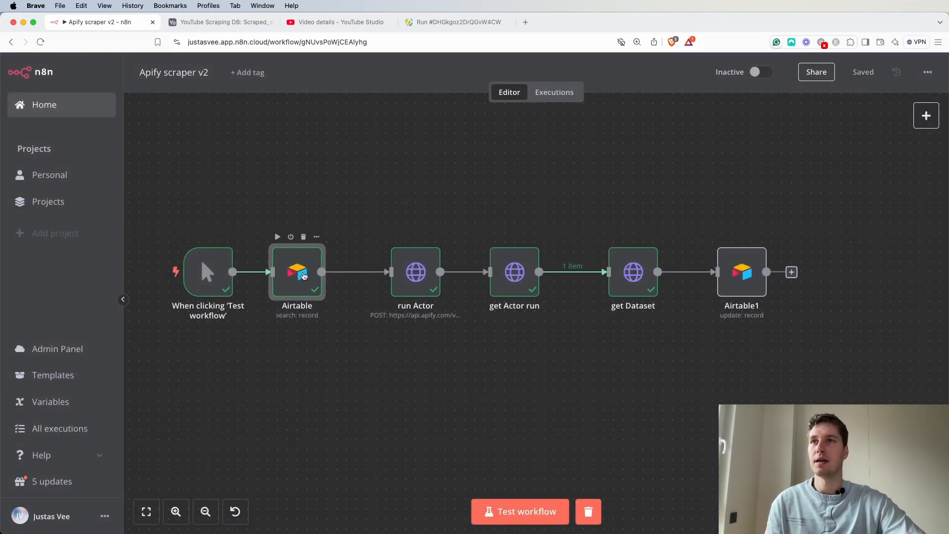
click(706, 83)
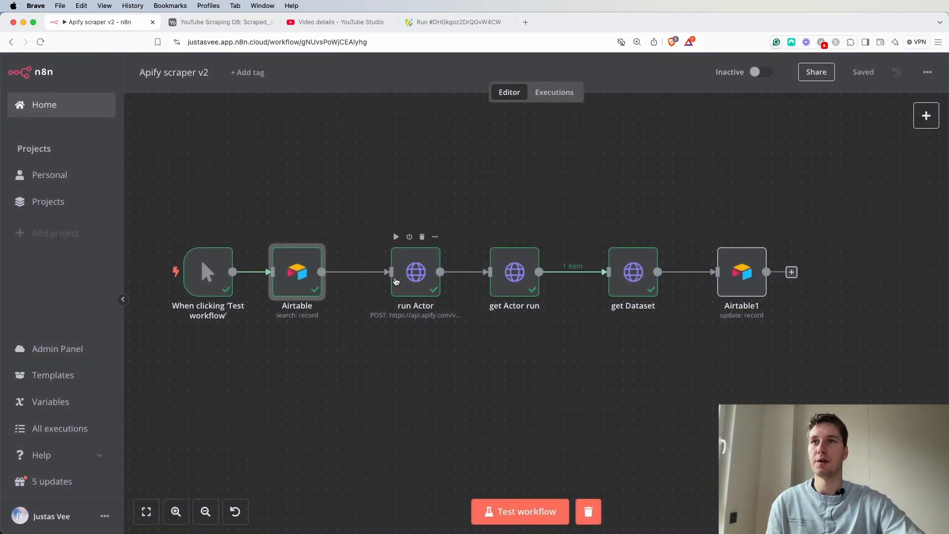
double_click(406, 273)
scroll(455, 350, down, 15)
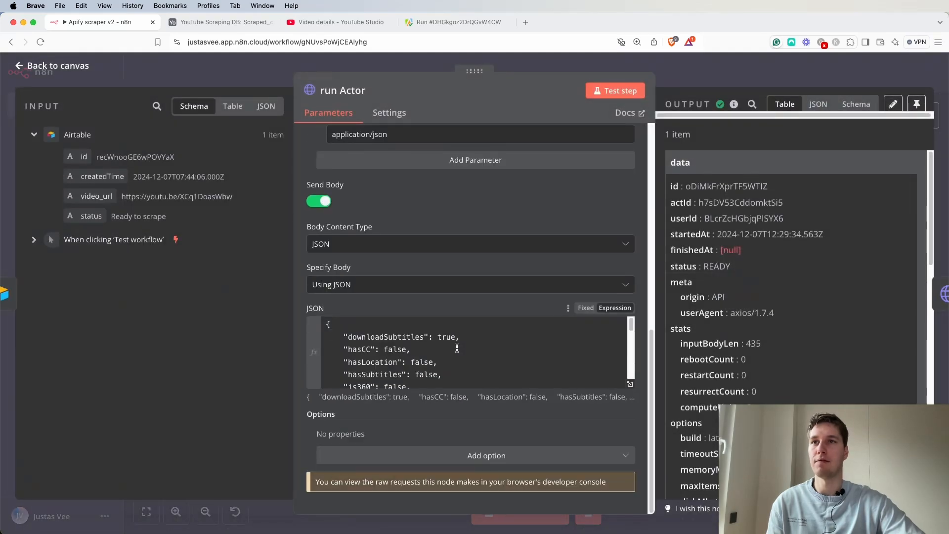
scroll(457, 350, up, 10)
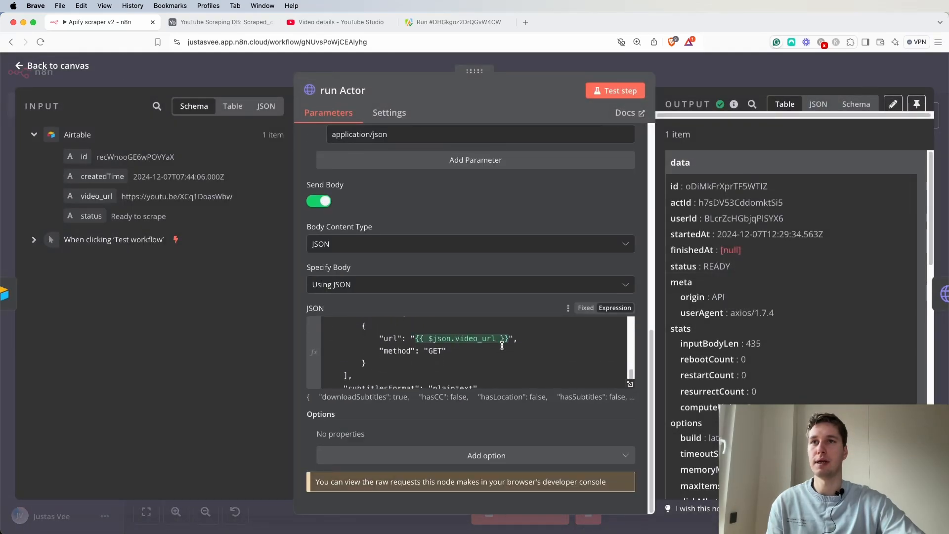
click(696, 79)
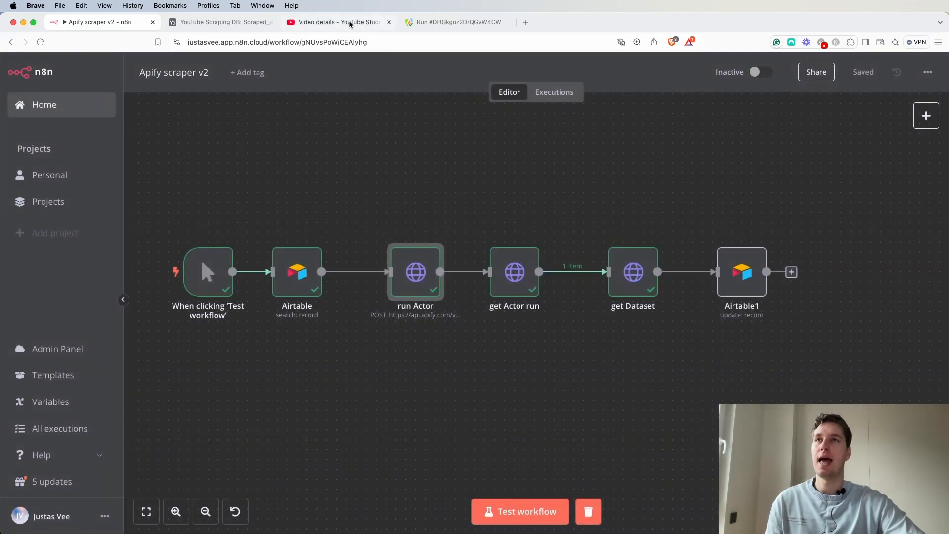
click(340, 22)
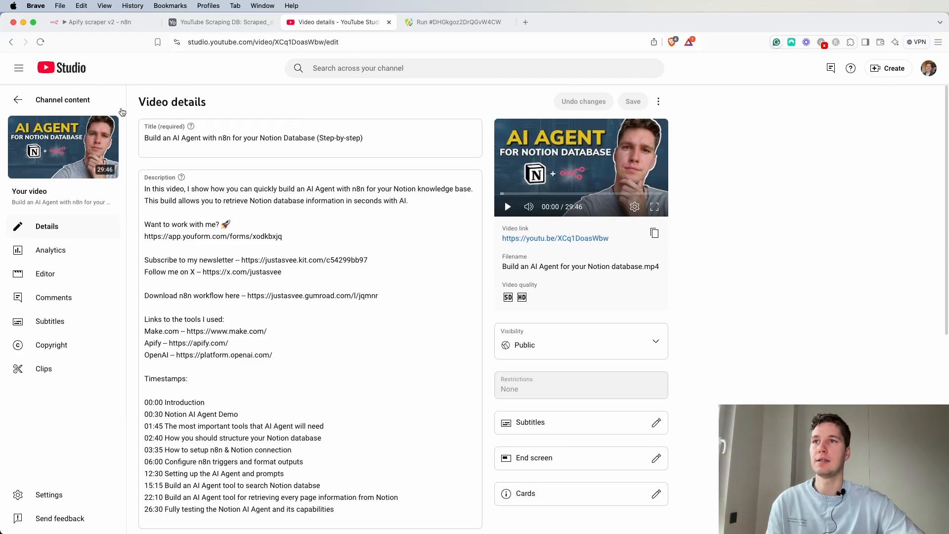
click(18, 99)
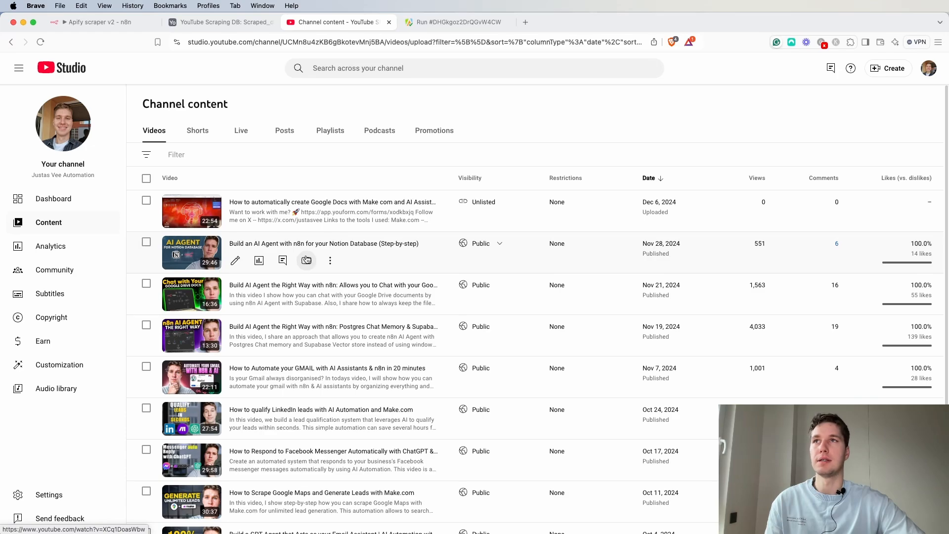
drag(333, 21, 948, 80)
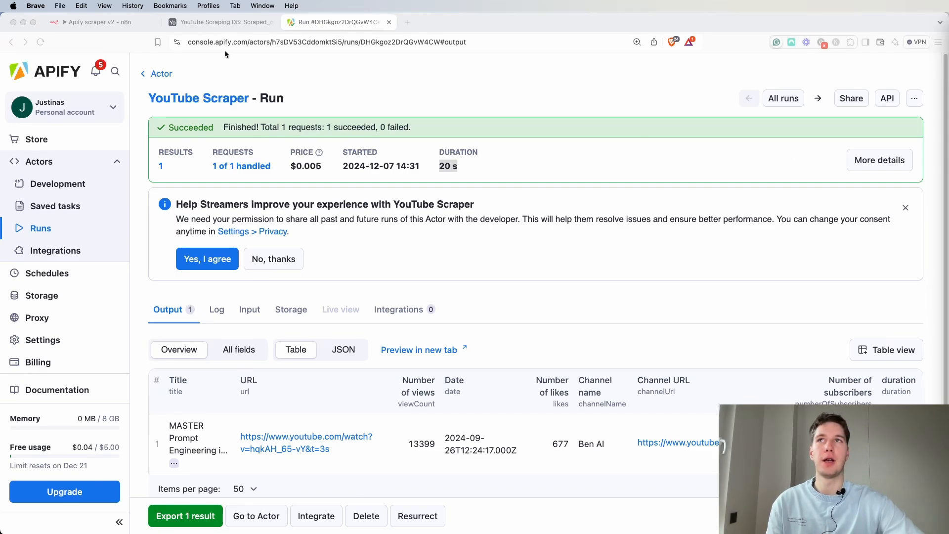
Set the second Airtable record's status to Scraped.
click(201, 22)
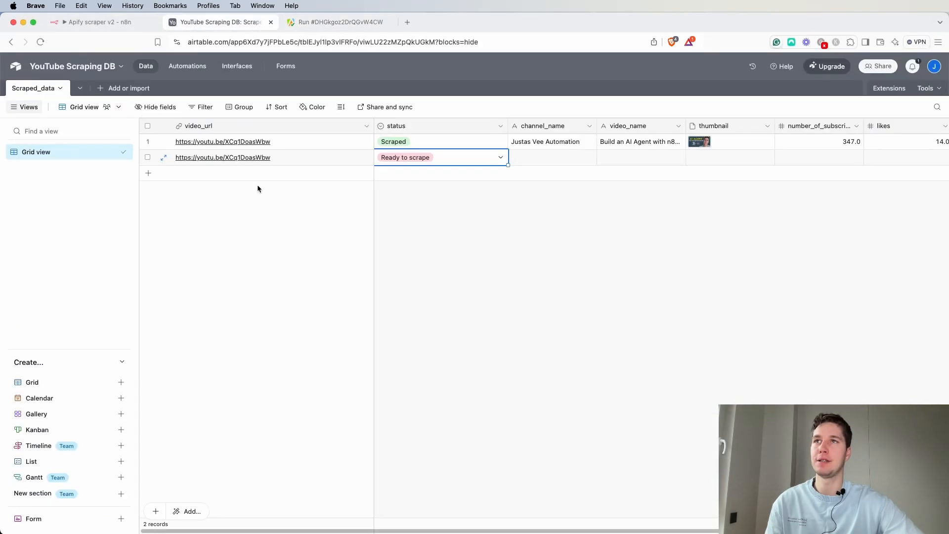
click(456, 160)
click(404, 221)
click(530, 209)
click(241, 174)
text(https://youtu.be/e1VVVJ5ENak)
click(407, 222)
click(424, 178)
click(424, 177)
click(412, 223)
key(Escape)
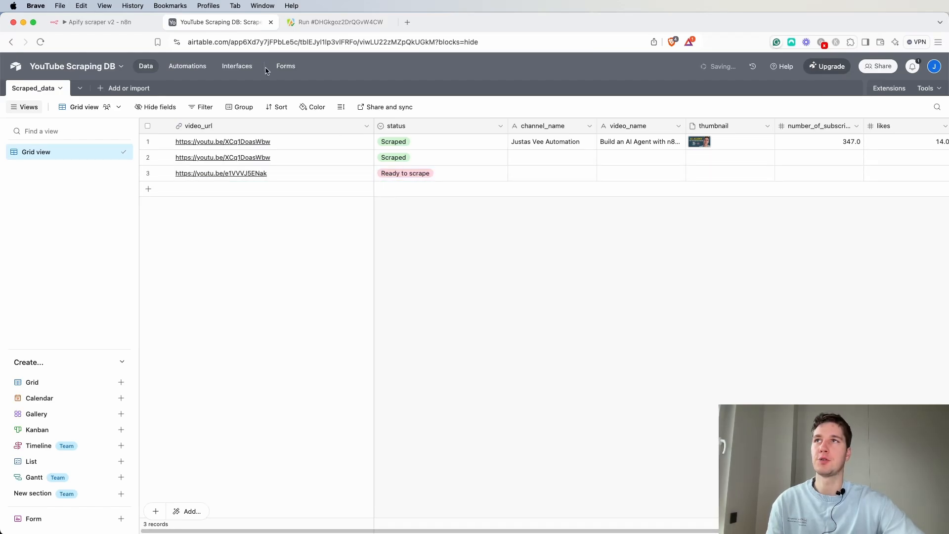
Execute the whole workflow and monitor the new YouTube Scraper run in Apify's runs list.
click(112, 23)
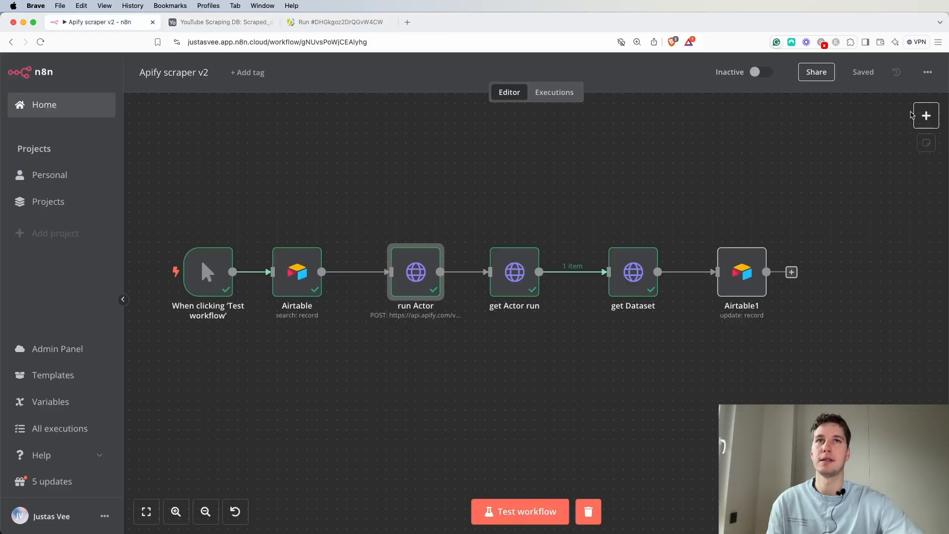
click(520, 511)
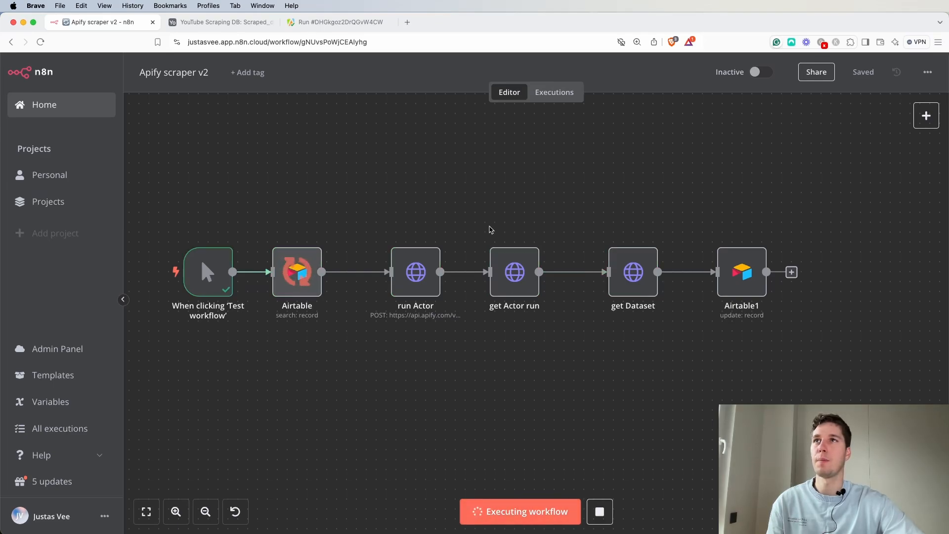
click(340, 22)
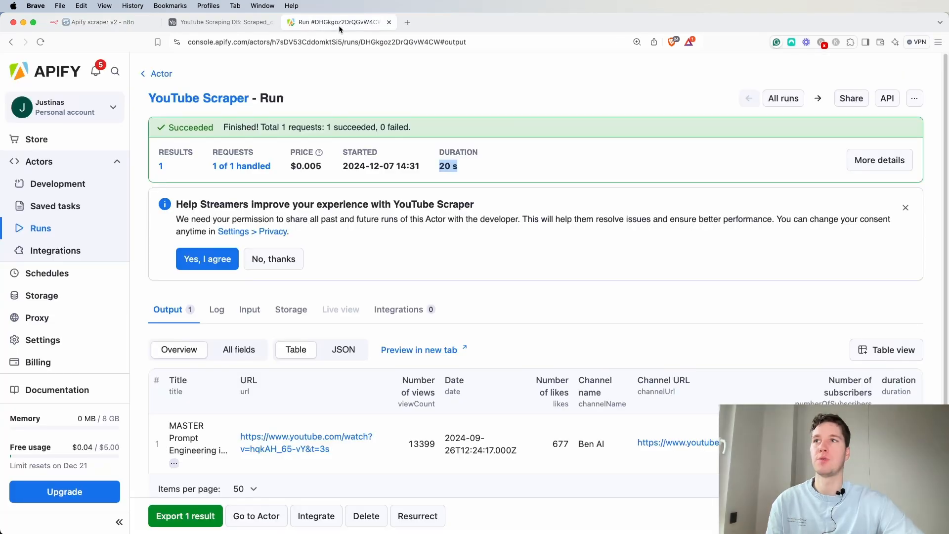
click(58, 227)
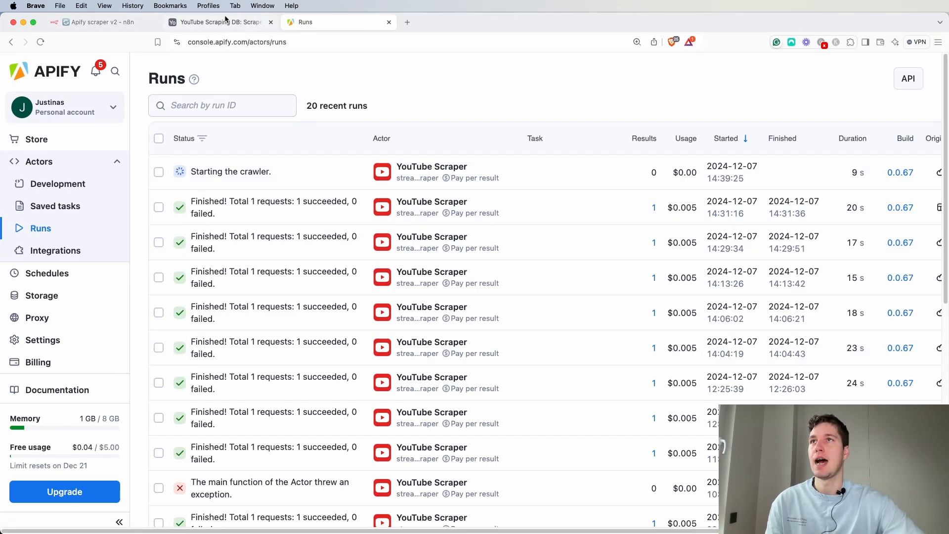
click(90, 21)
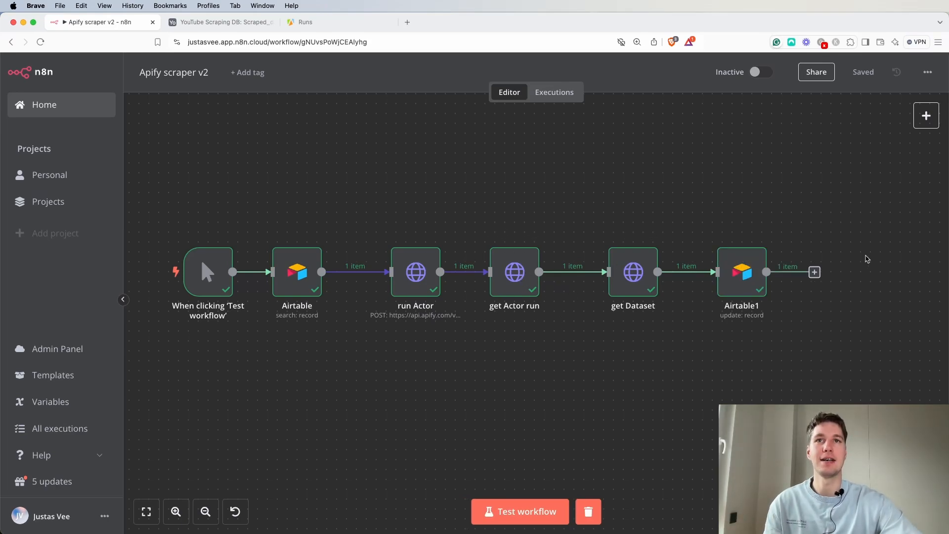
Inspect the third Airtable record's scraped fields and its thumbnail attachment.
click(215, 28)
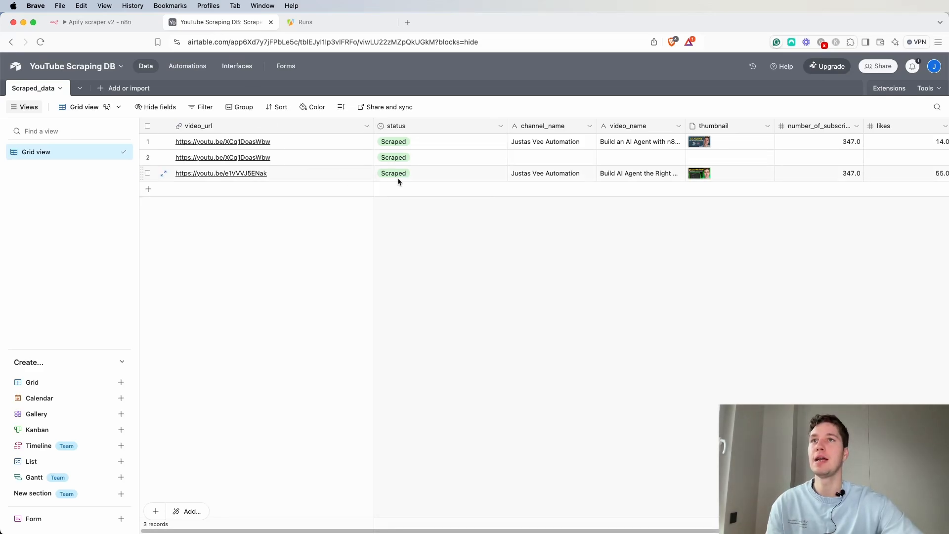
click(147, 173)
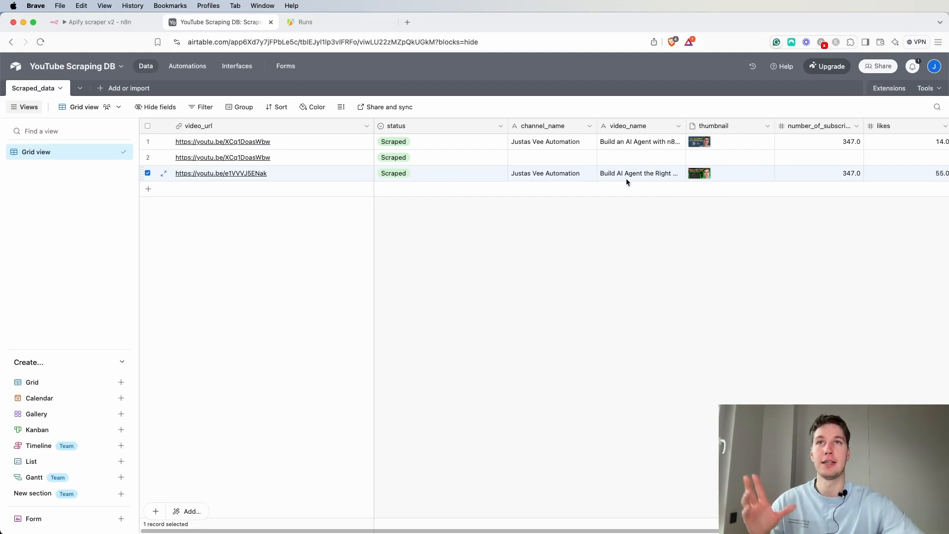
click(703, 176)
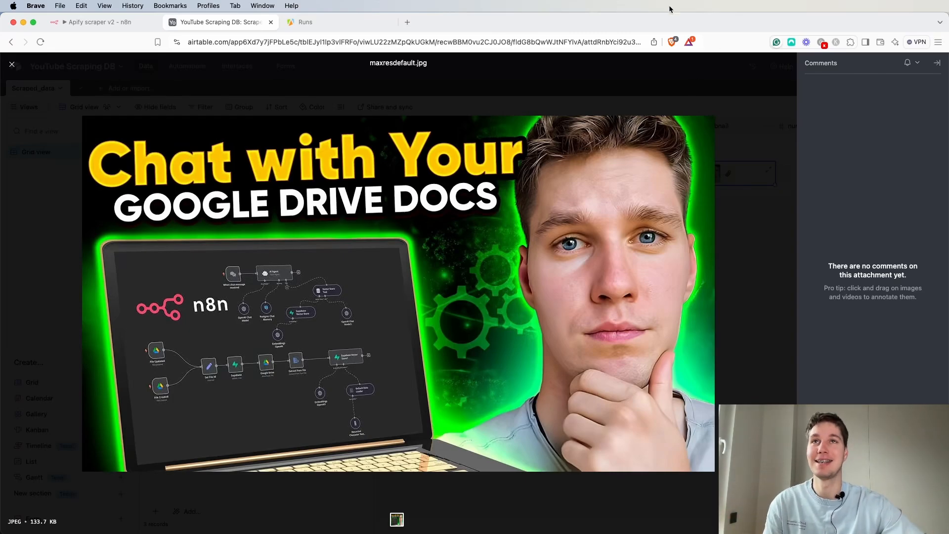
key(Escape)
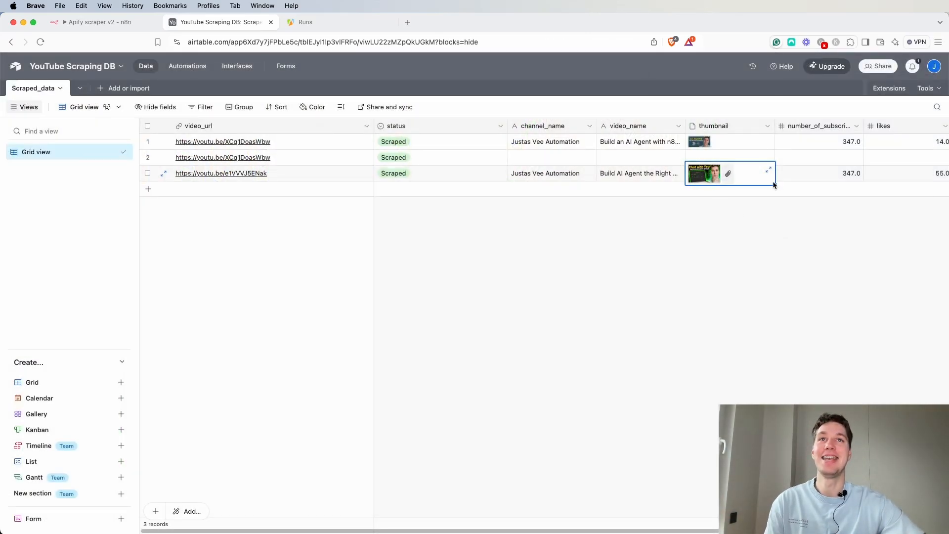
scroll(773, 184, right, 3)
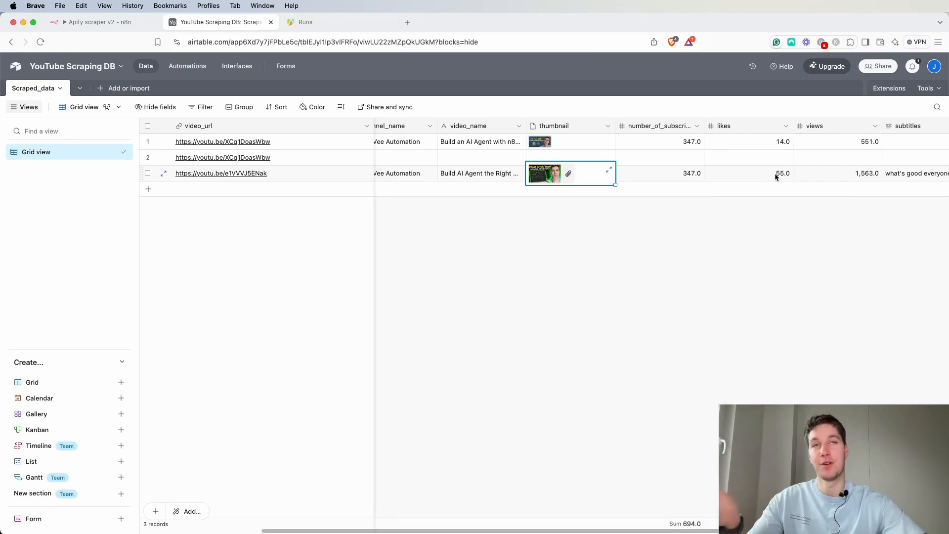
scroll(774, 173, right, 2)
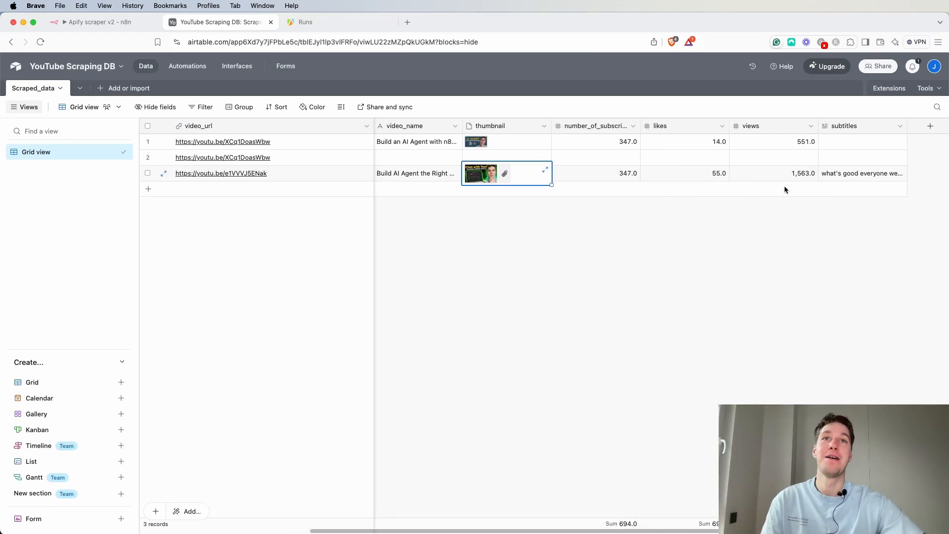
Expand and read through the third record's scraped subtitles, then close it and return to the n8n workflow.
double_click(840, 176)
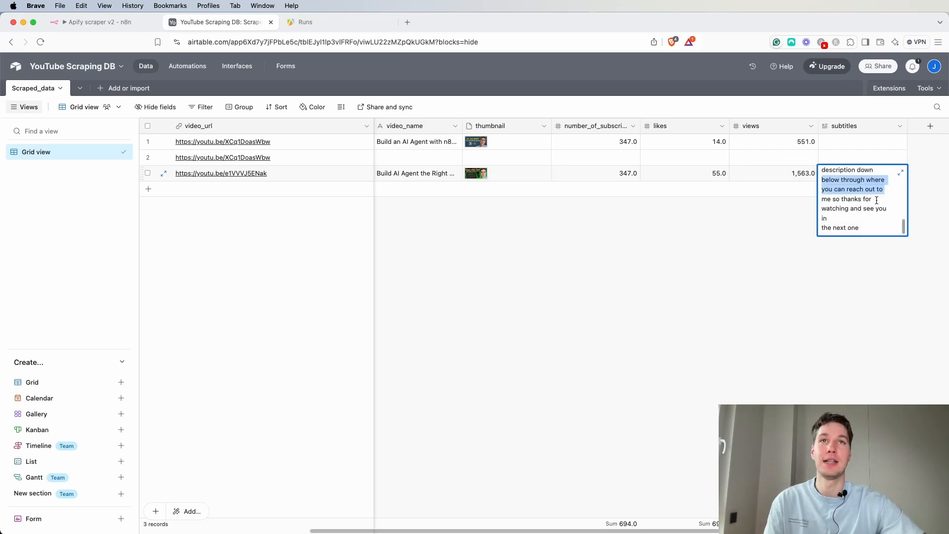
click(898, 173)
scroll(699, 235, down, 10)
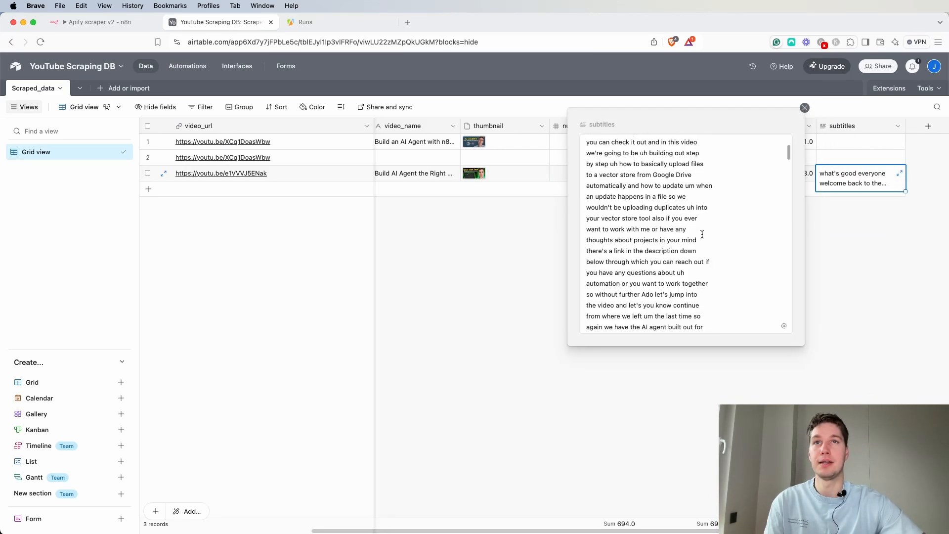
scroll(699, 235, down, 15)
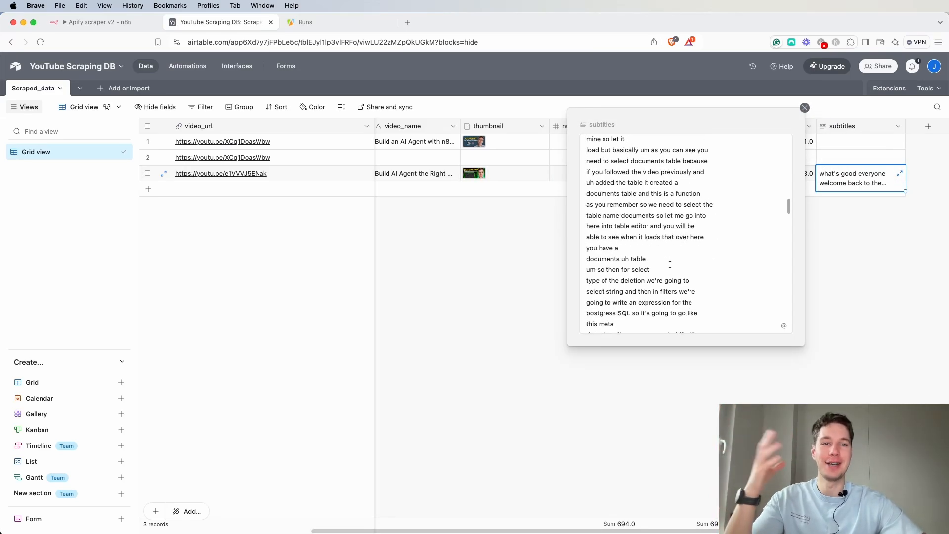
scroll(669, 263, down, 8)
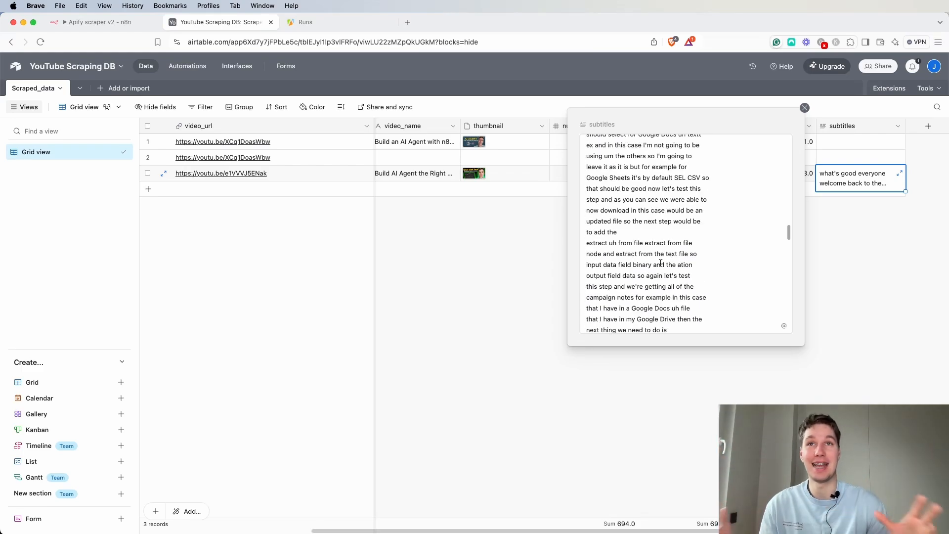
scroll(659, 262, down, 15)
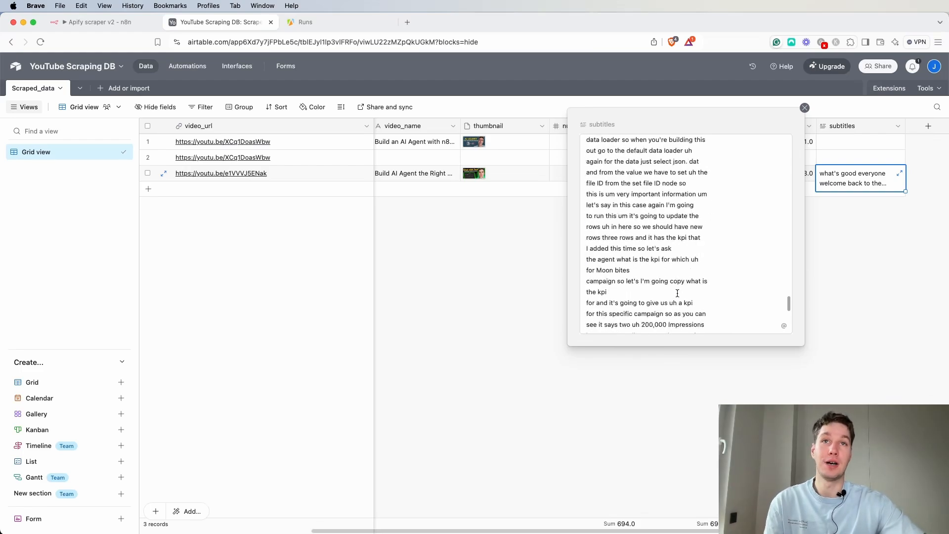
scroll(665, 288, up, 15)
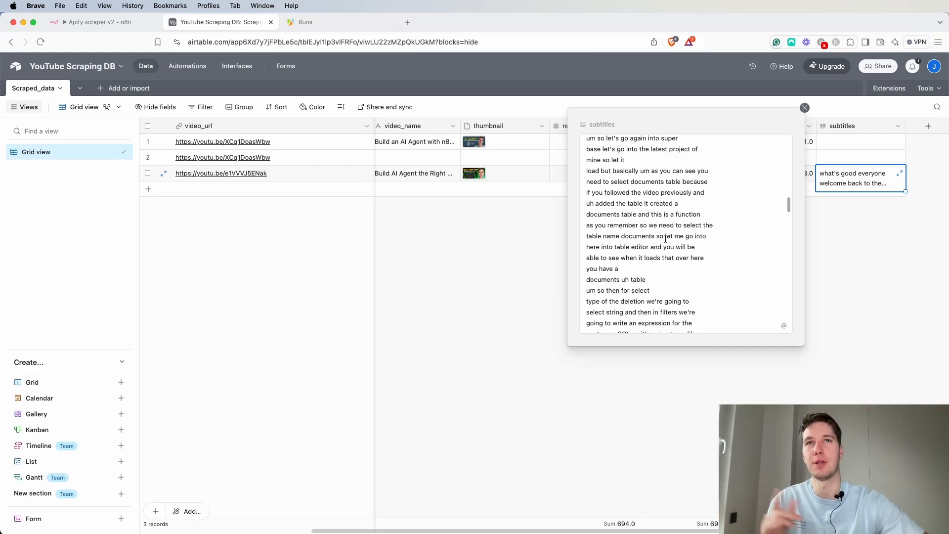
click(804, 109)
click(96, 22)
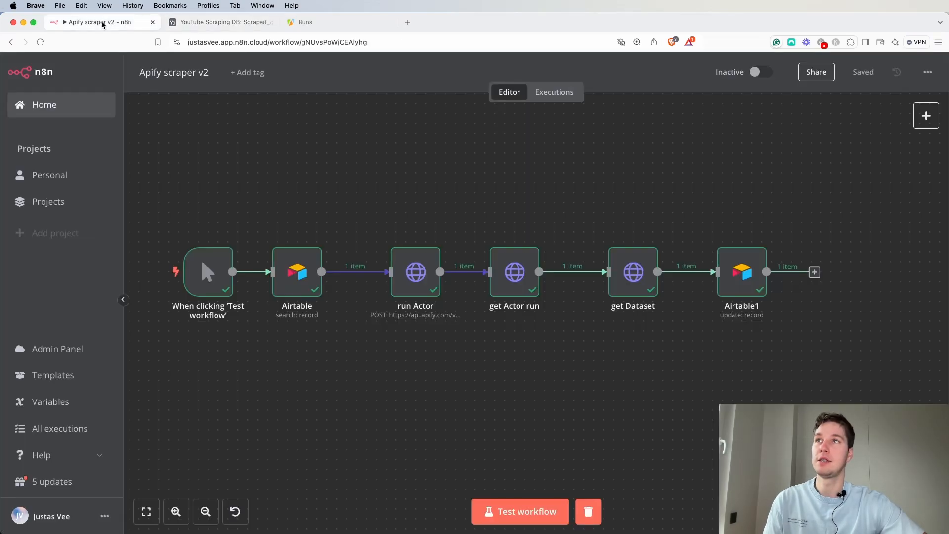